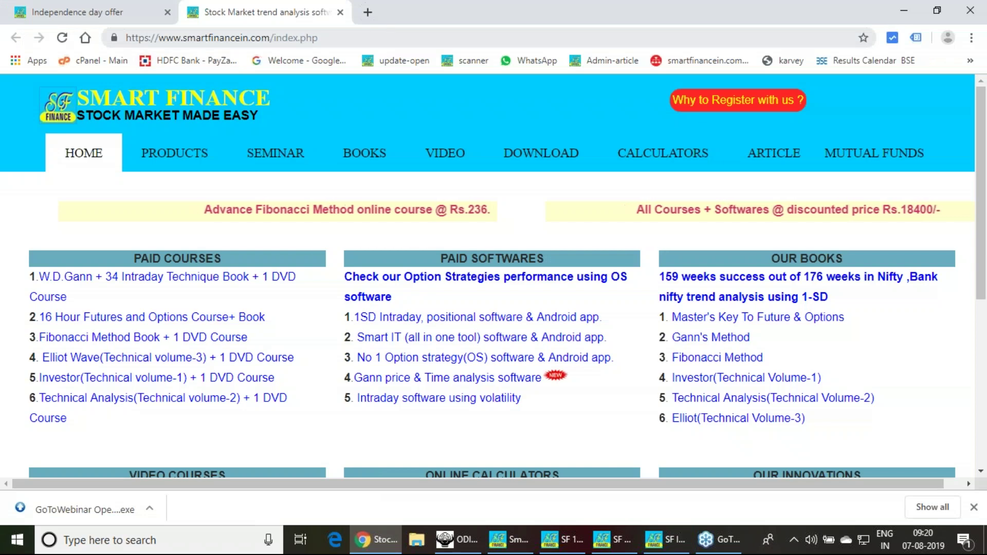
# Step: Open nseindia.com in a new browser tab
pyautogui.click(368, 11)
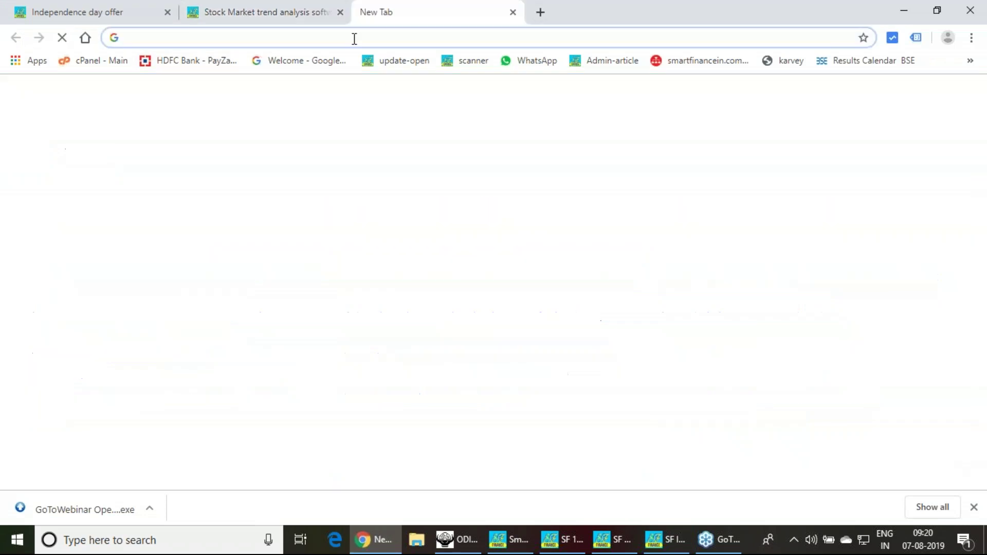
pyautogui.write('nseindia')
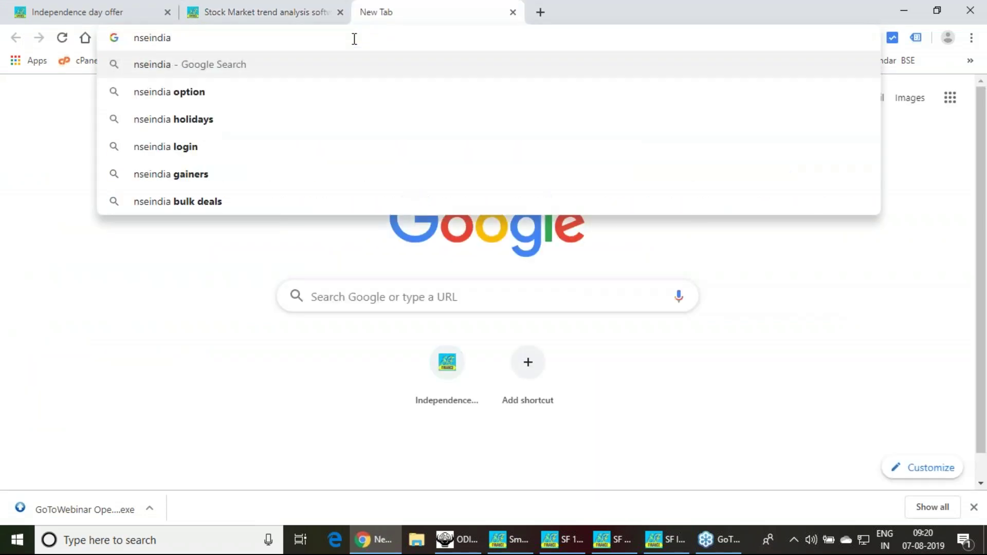
pyautogui.write('.com')
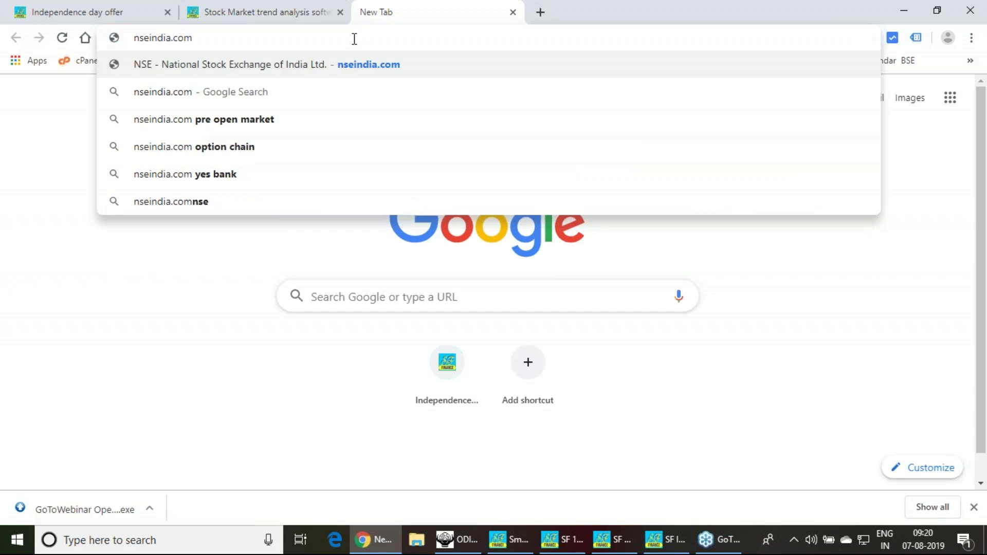
pyautogui.press('Return')
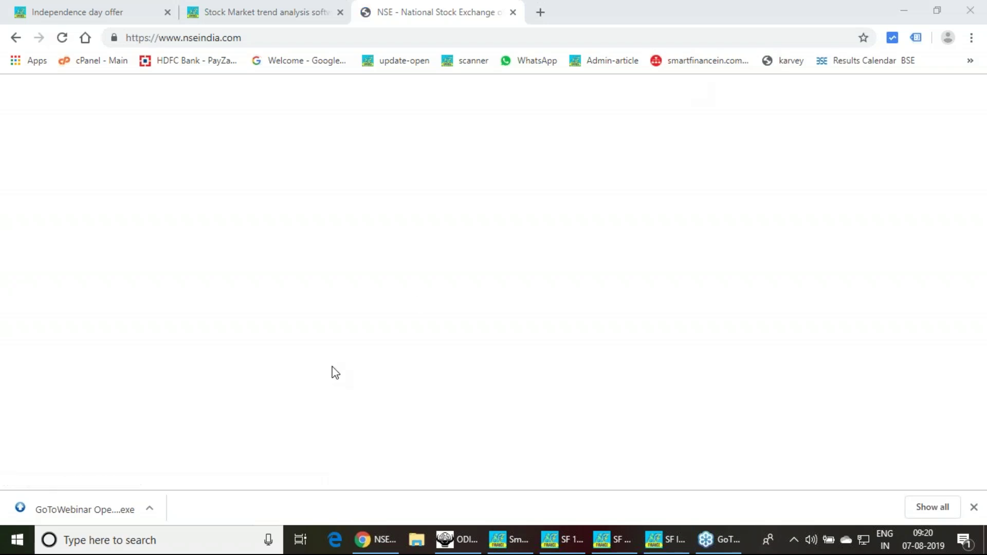
# Step: Look up Nifty 50 under Equity Derivatives and open the NIFTY option chain
pyautogui.click(409, 144)
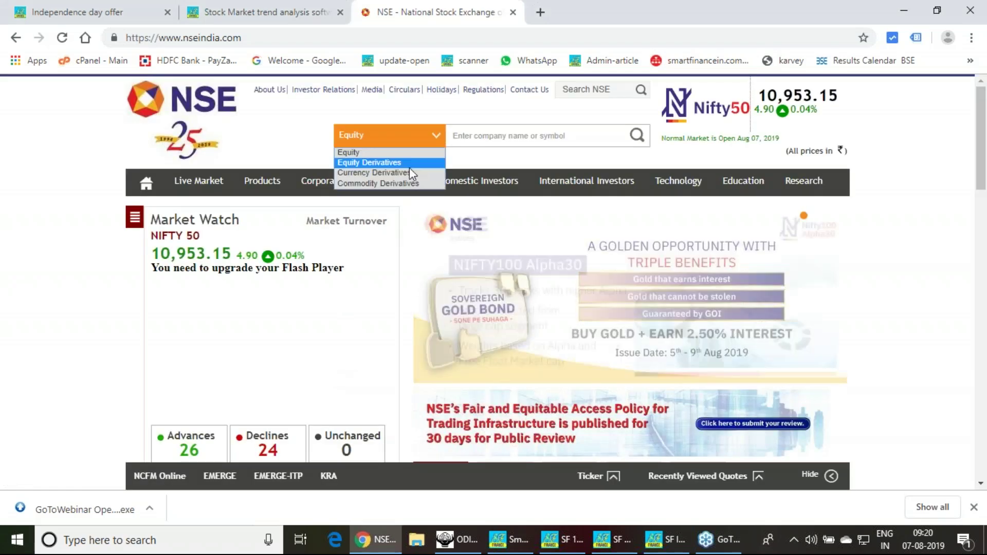
pyautogui.click(397, 163)
pyautogui.click(471, 138)
pyautogui.write('nifty')
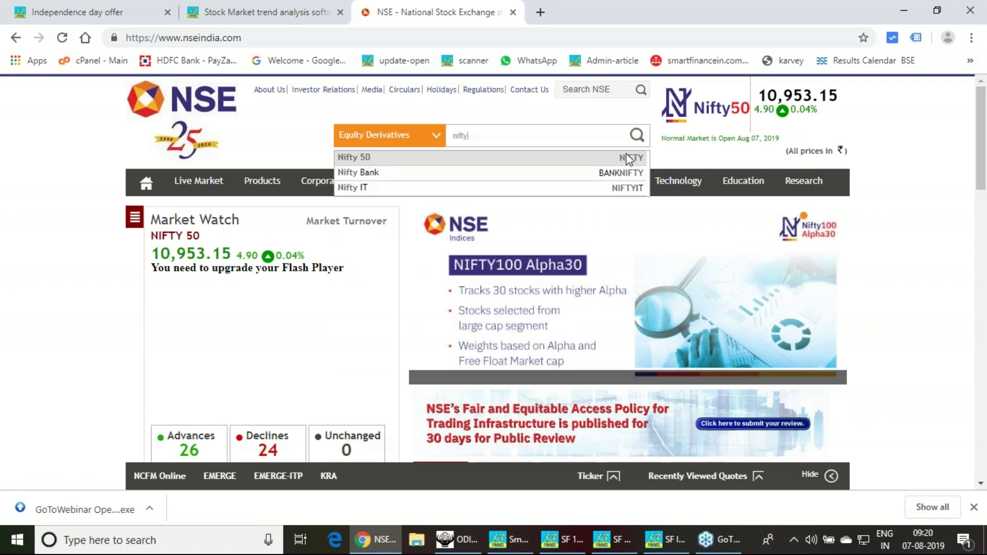
pyautogui.click(636, 161)
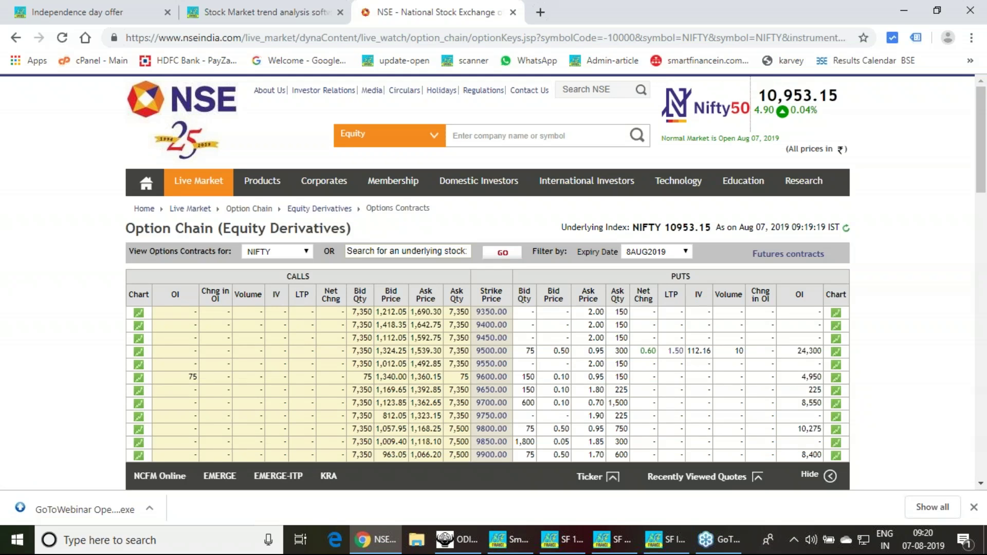
# Step: Examine the implied volatility of calls and puts across strikes in the NIFTY option chain for the 8AUG2019 expiry
pyautogui.scroll(-3, 488, 268)
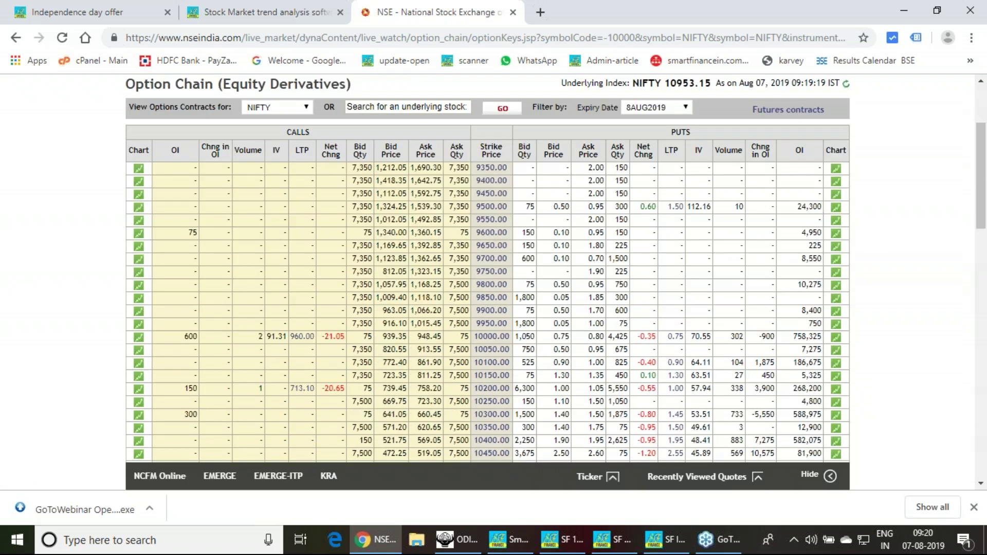
pyautogui.scroll(-6, 489, 268)
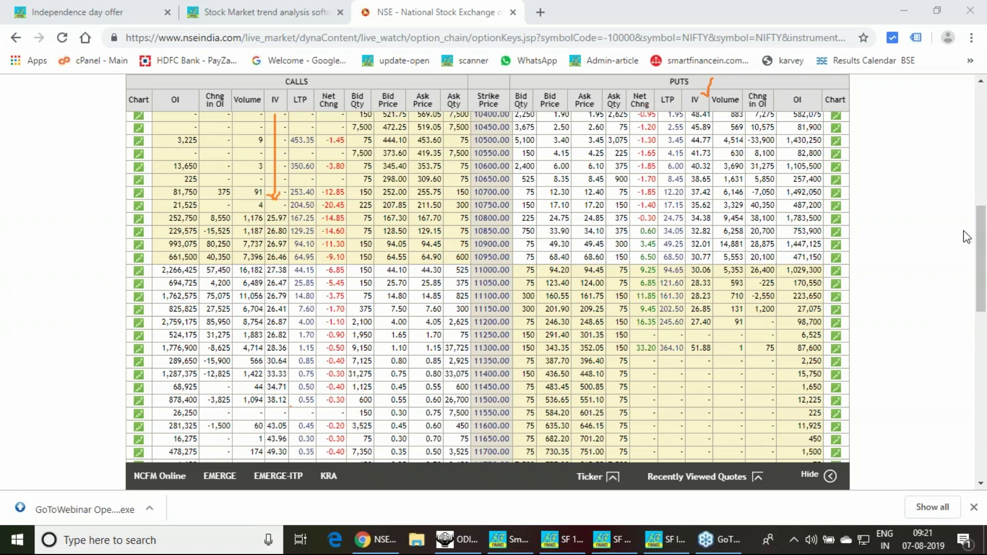
pyautogui.scroll(8, 951, 226)
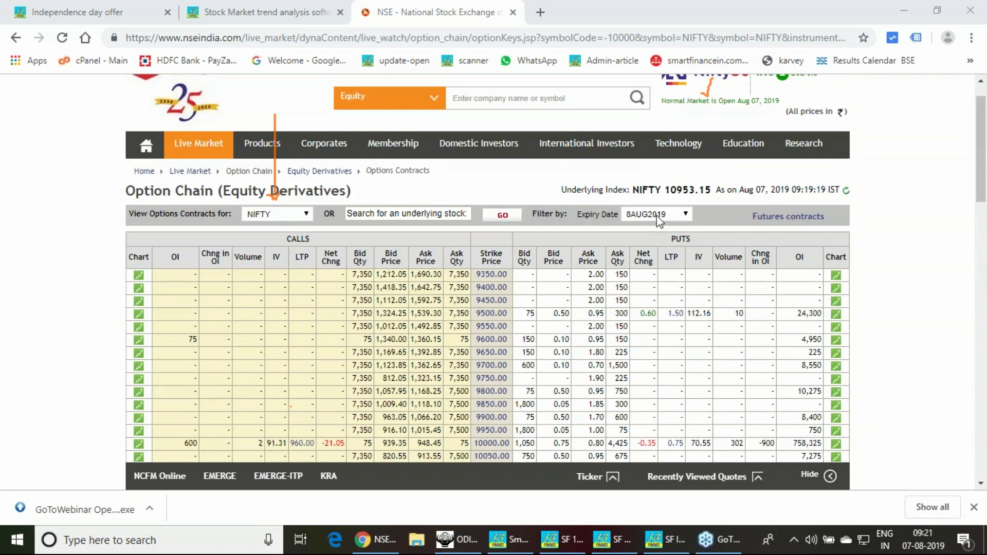
pyautogui.scroll(-7, 660, 216)
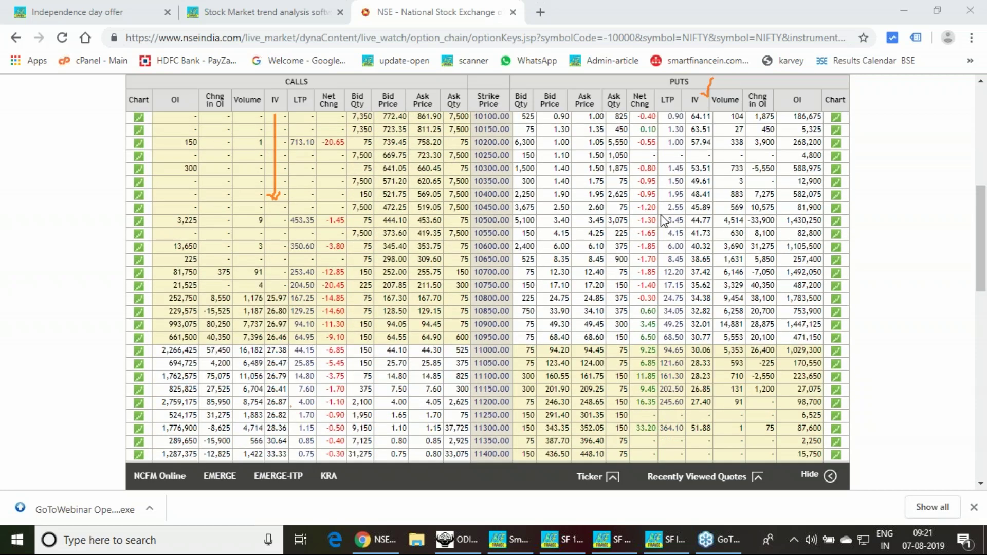
pyautogui.scroll(-2, 661, 221)
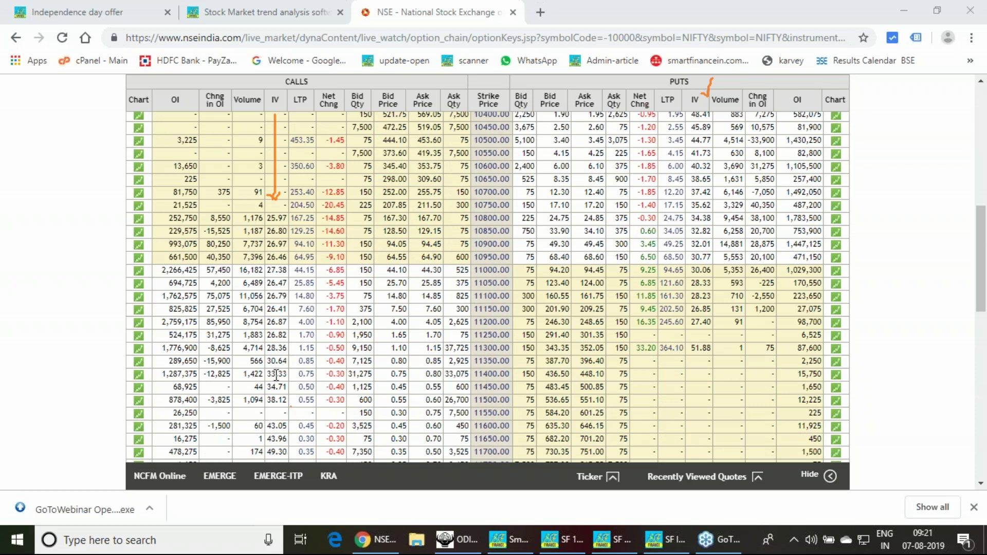
pyautogui.scroll(3, 770, 290)
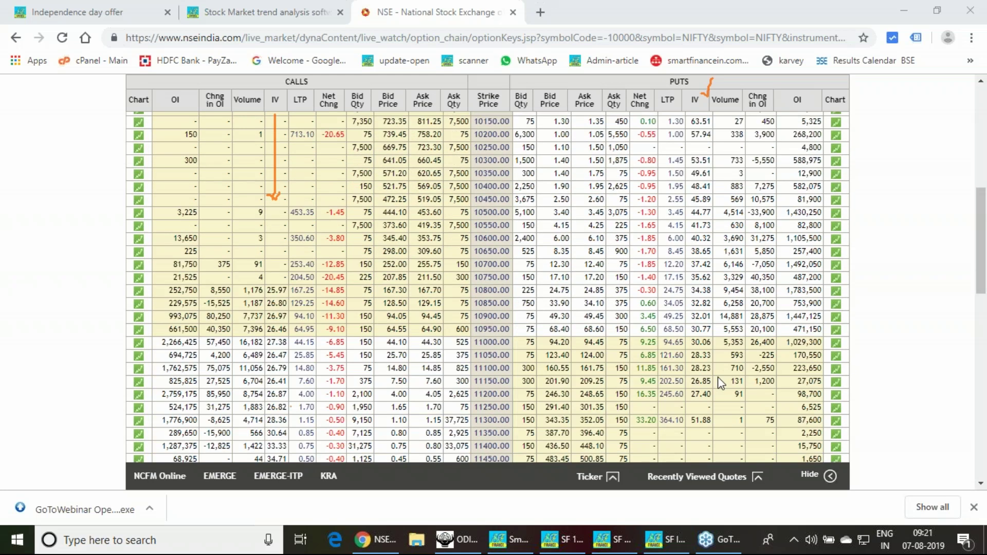
# Step: Filter the NIFTY option chain to the 14AUG2019 expiry and examine the calls' and puts' implied volatility around the current index level
pyautogui.scroll(7, 720, 383)
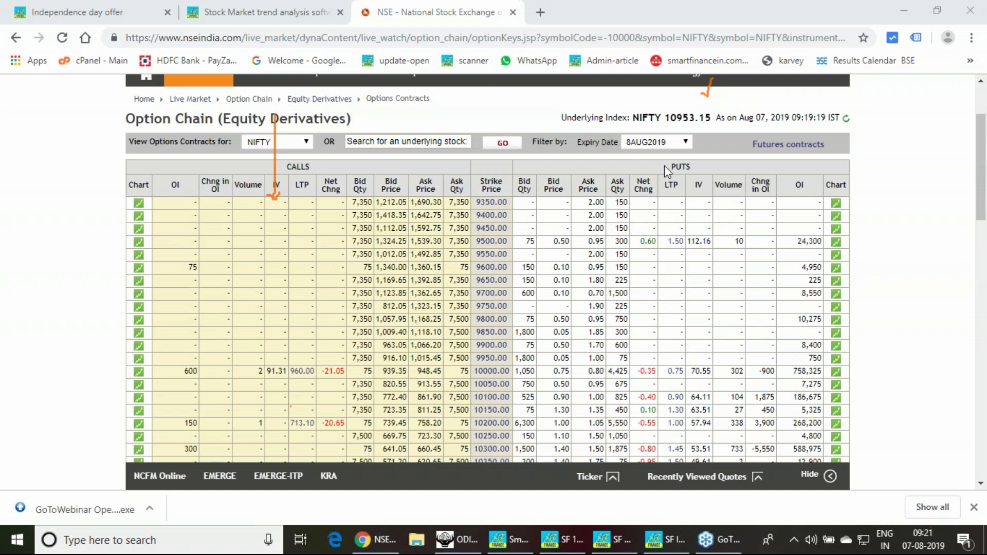
pyautogui.click(644, 145)
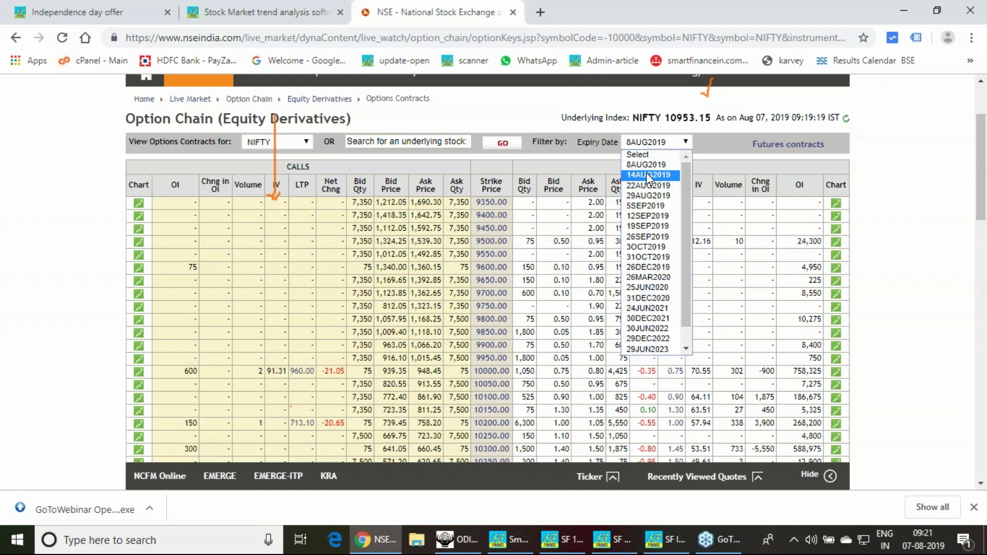
pyautogui.click(646, 175)
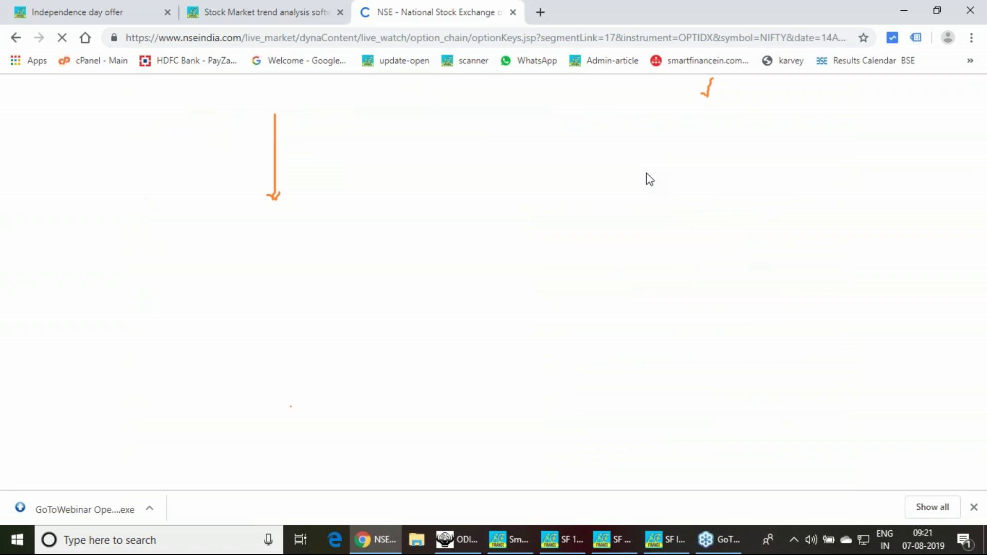
pyautogui.scroll(-1, 808, 278)
pyautogui.scroll(-8, 808, 277)
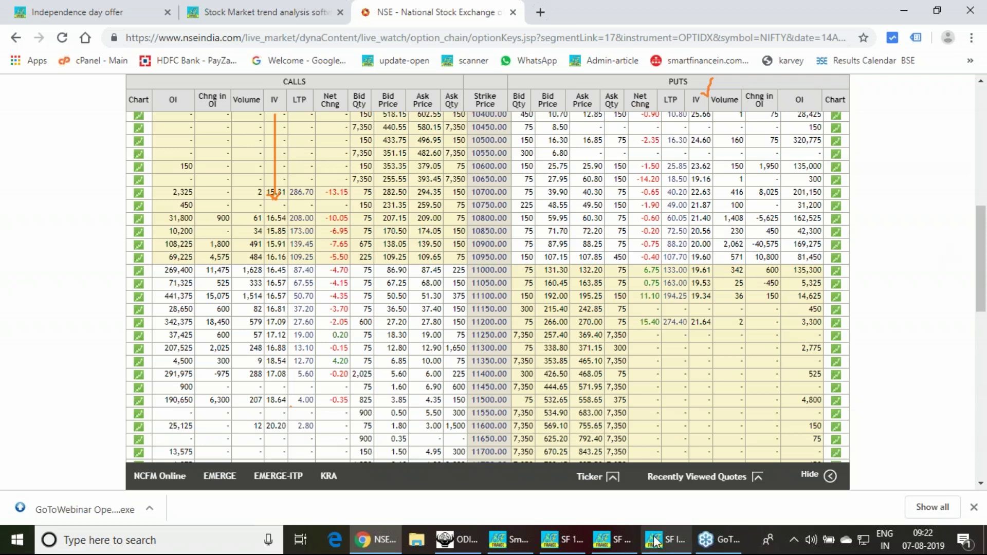
# Step: Switch to ODIN DietClient and select the NIFTY 14AUG2019 11050 CE contract in the market watch
pyautogui.click(471, 546)
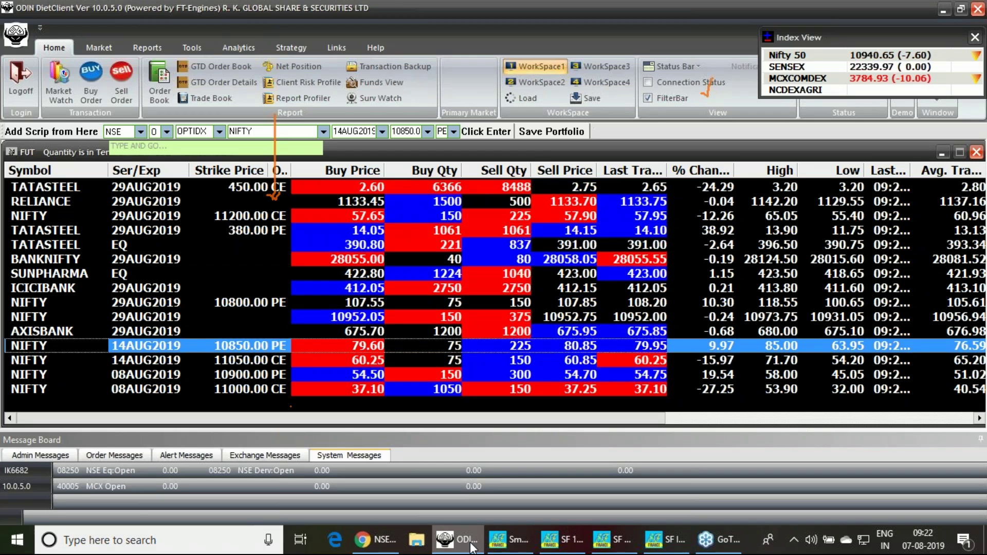
pyautogui.click(267, 391)
pyautogui.click(270, 361)
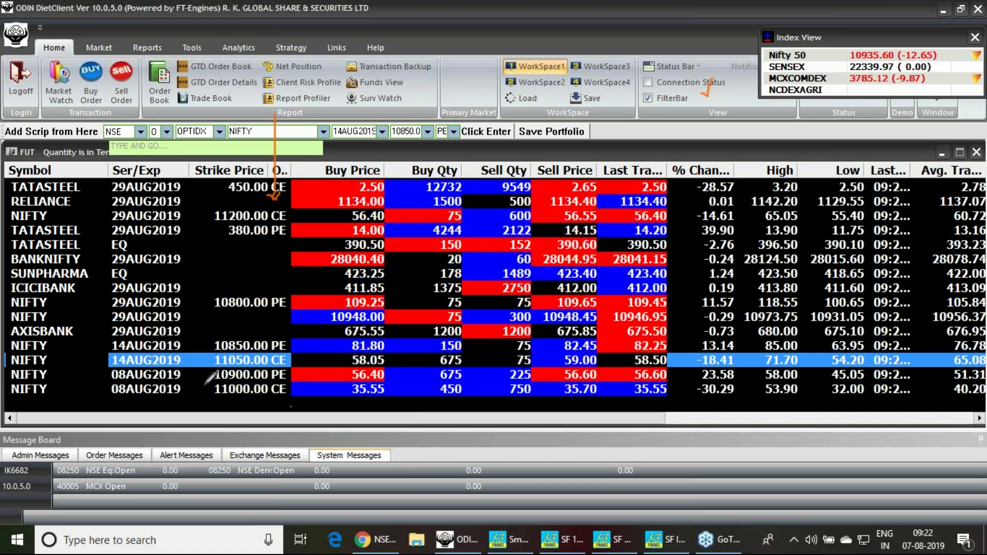
# Step: Bracket the 08AUG2019 10900 PE/11000 CE pair and the 14AUG2019 10850 PE/11050 CE pair by pen, with handwritten marks beside them
pyautogui.moveTo(204, 383); pyautogui.dragTo(210, 391)
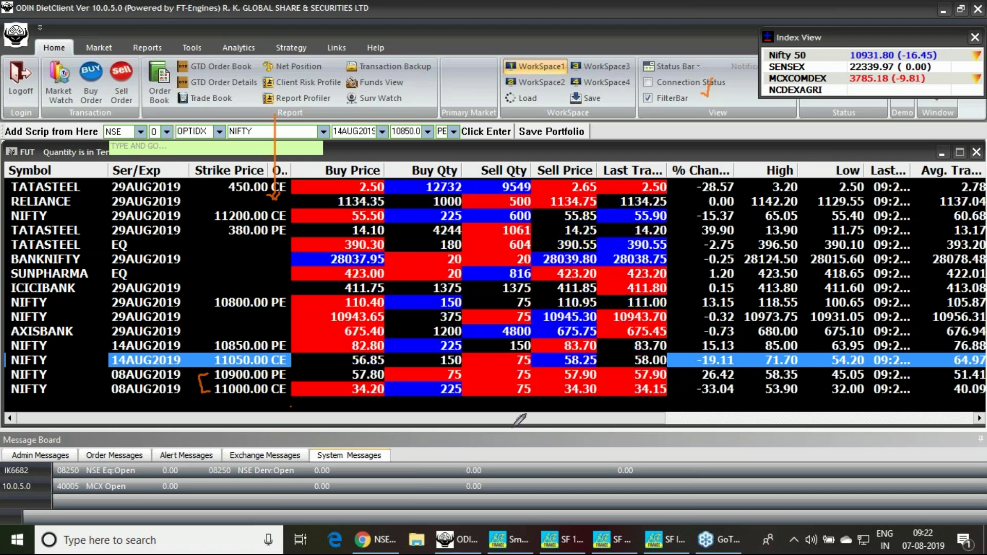
pyautogui.moveTo(211, 346); pyautogui.dragTo(212, 364)
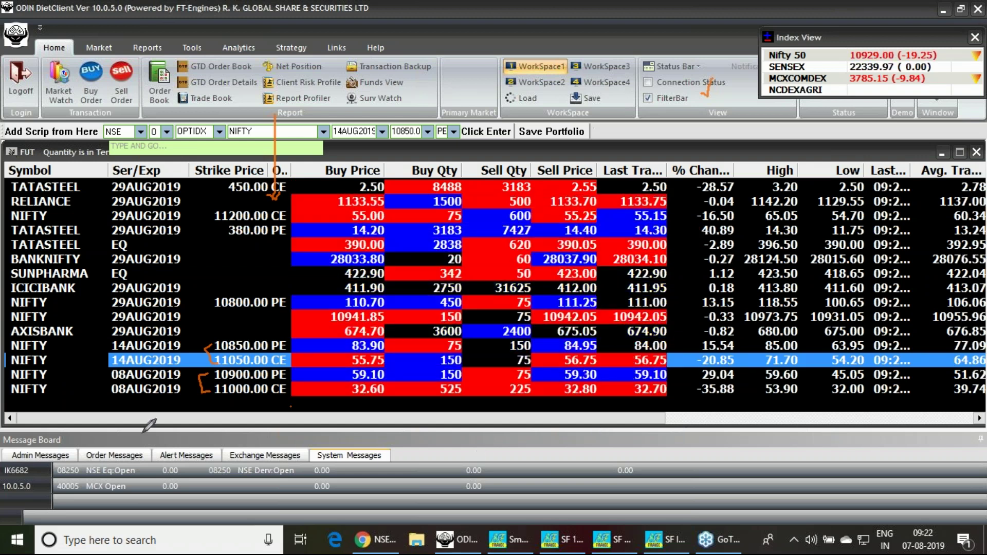
pyautogui.moveTo(105, 377); pyautogui.dragTo(82, 414)
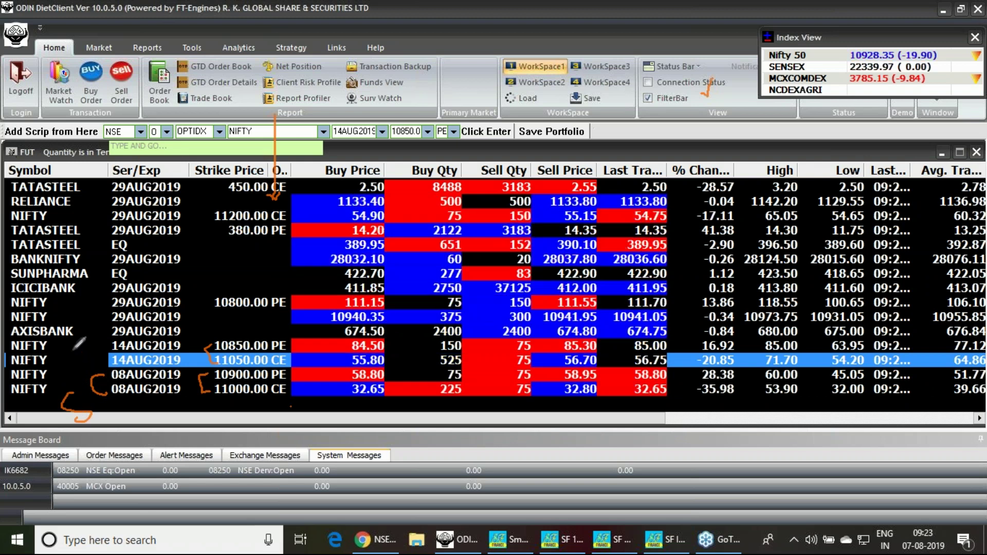
pyautogui.moveTo(72, 349)
pyautogui.mouseDown()
pyautogui.moveTo(82, 359)
pyautogui.moveTo(71, 369)
pyautogui.mouseUp()
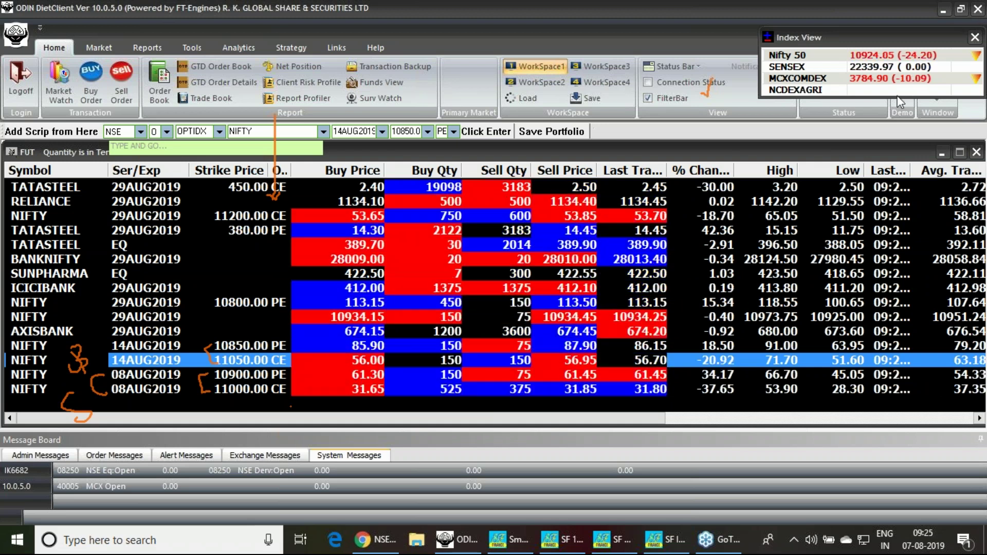
# Step: Clear the pen annotations from the screen and restore the bar for adding scrips
pyautogui.press('Escape')
pyautogui.press('Escape')
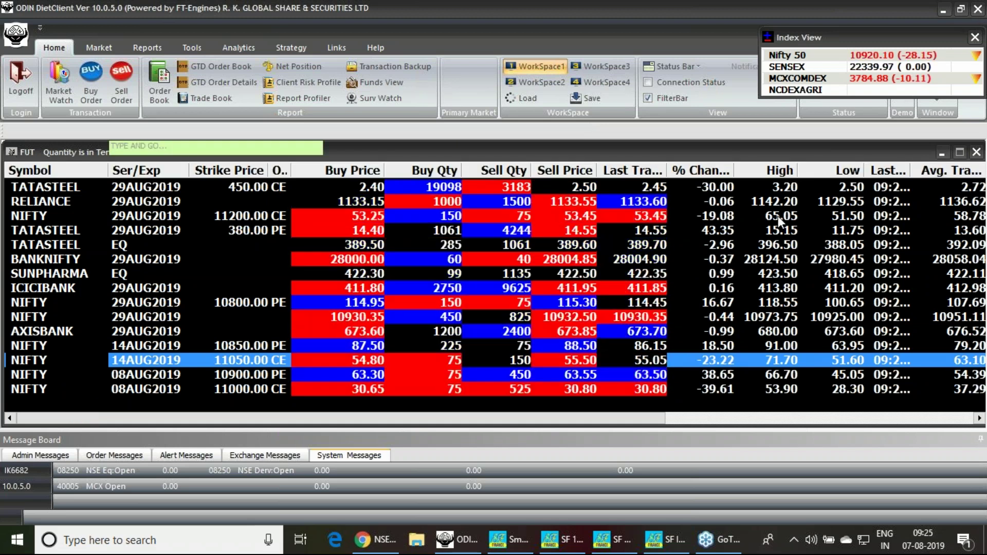
pyautogui.press('Insert')
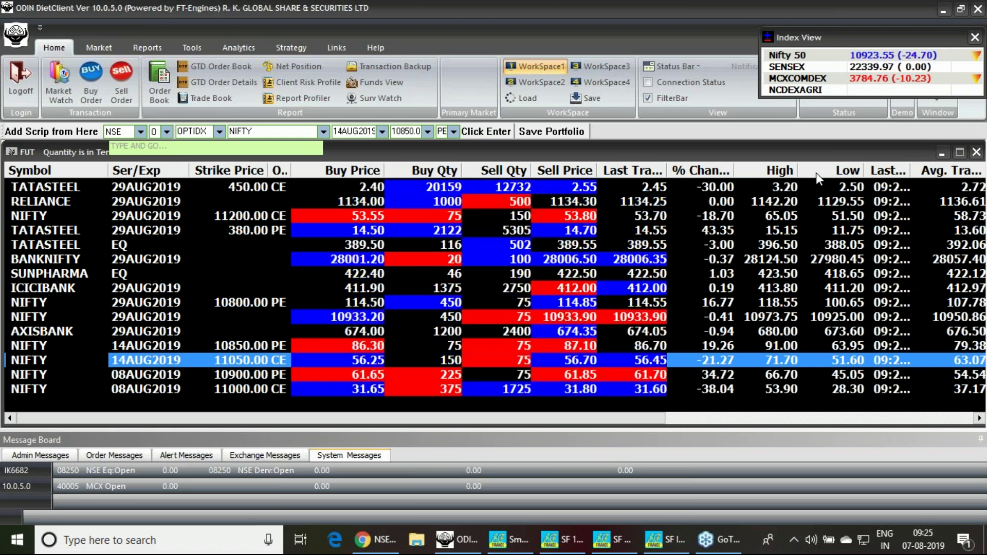
# Step: Compare the NIFTY 1SD intraday trend levels in SF 1SD with the live NIFTY prices in ODIN DietClient
pyautogui.hotkey('alt', 'Tab')
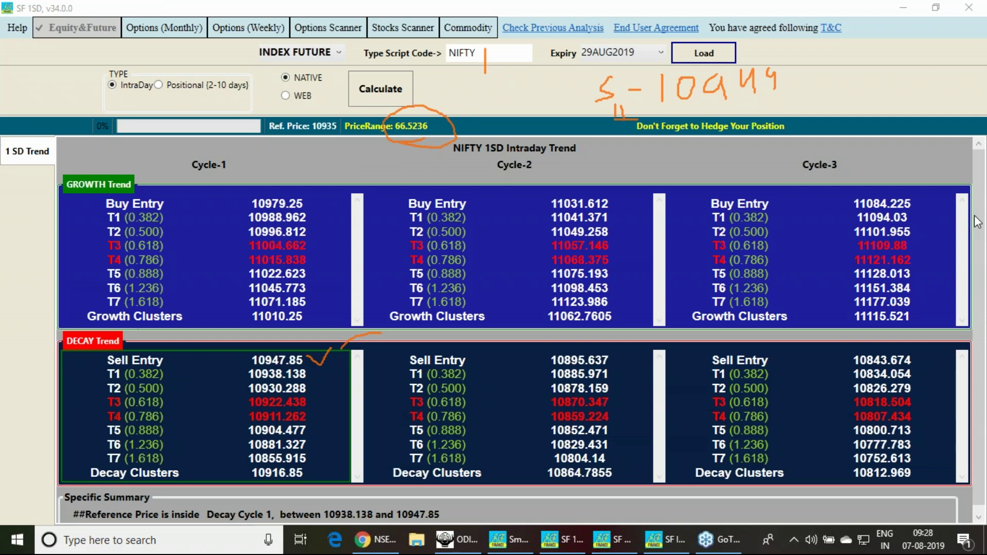
pyautogui.click(467, 541)
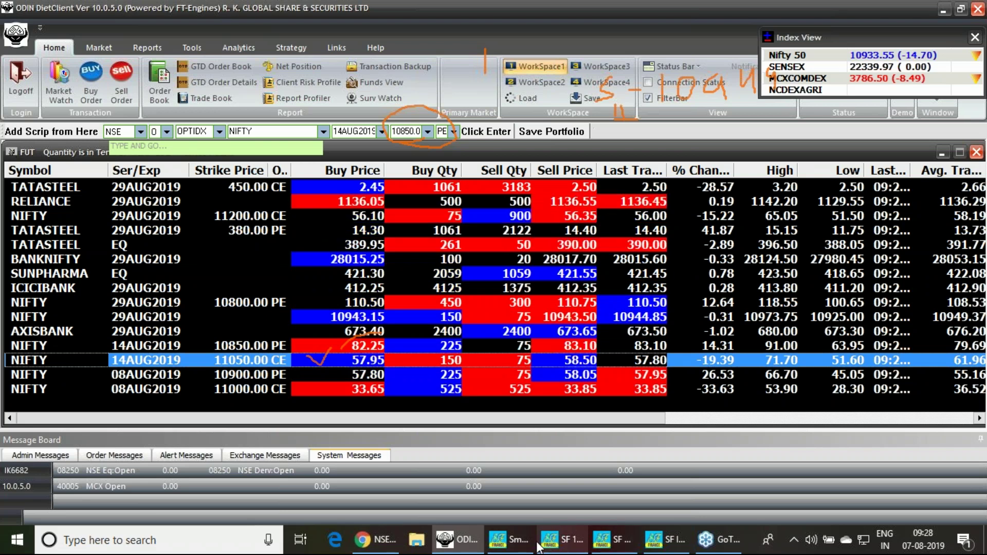
pyautogui.click(448, 547)
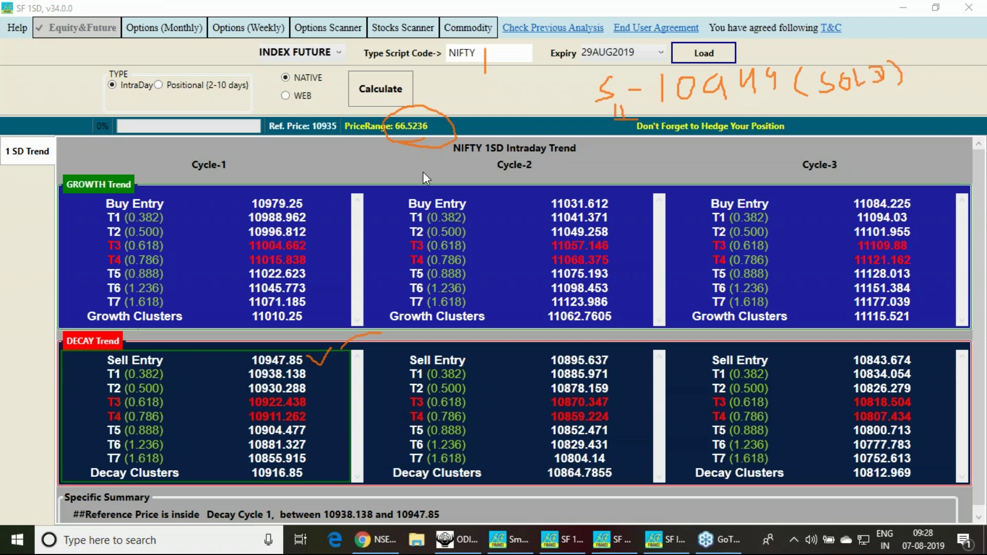
# Step: Handwrite the note "11950 CE" above the NIFTY trend tables, correcting a stroke, and erase all pen annotations
pyautogui.moveTo(41, 72)
pyautogui.mouseDown()
pyautogui.moveTo(55, 94)
pyautogui.moveTo(80, 93)
pyautogui.moveTo(185, 45)
pyautogui.moveTo(229, 61)
pyautogui.mouseUp()
pyautogui.hotkey('ctrl', 'z')
pyautogui.moveTo(267, 30); pyautogui.dragTo(259, 48)
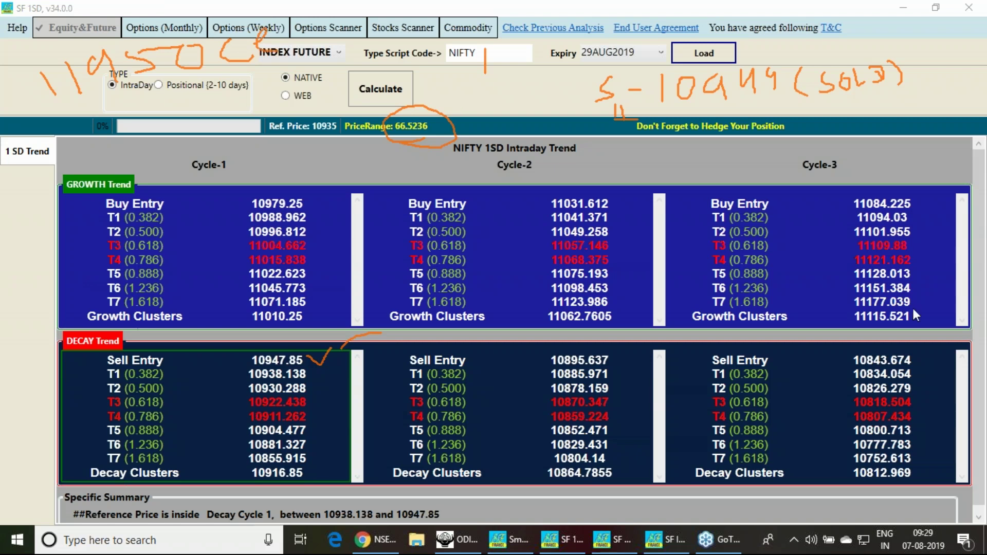
pyautogui.press('e')
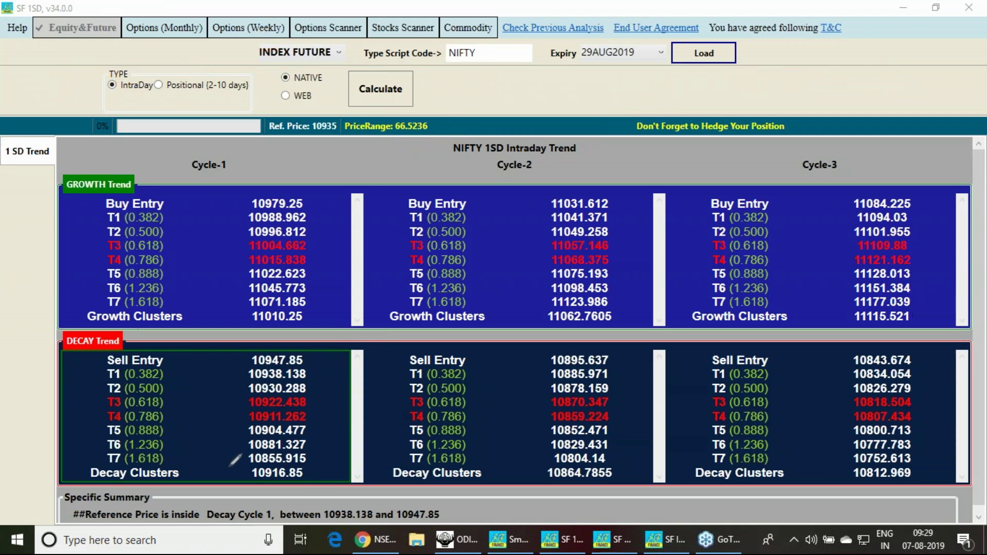
# Step: Mark the Cycle-1 decay T7 level with an arrow, and in ODIN DietClient add the NIFTY 29AUG2019 10850 PE contract to the market watch
pyautogui.moveTo(232, 456); pyautogui.dragTo(237, 453)
pyautogui.click(468, 549)
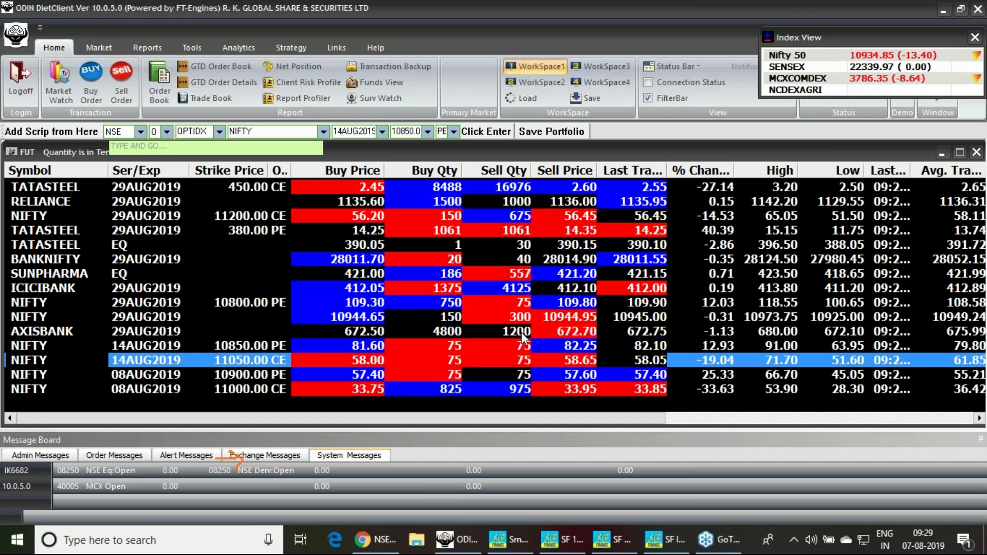
pyautogui.click(427, 132)
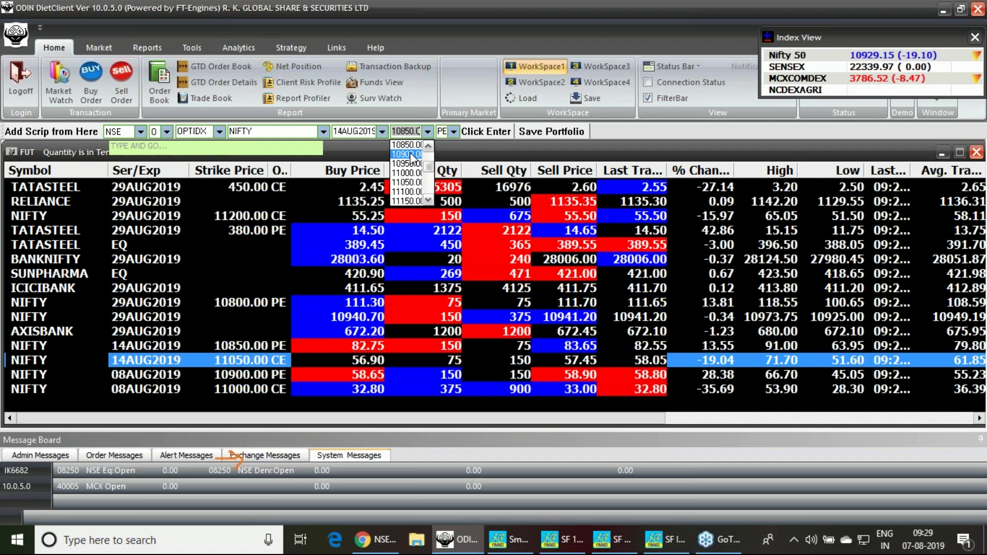
pyautogui.click(411, 144)
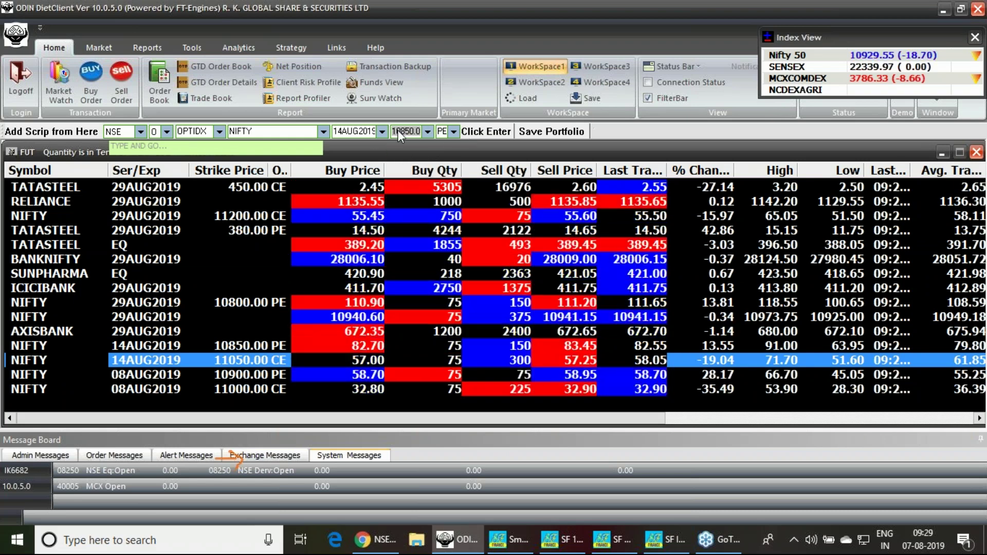
pyautogui.click(382, 131)
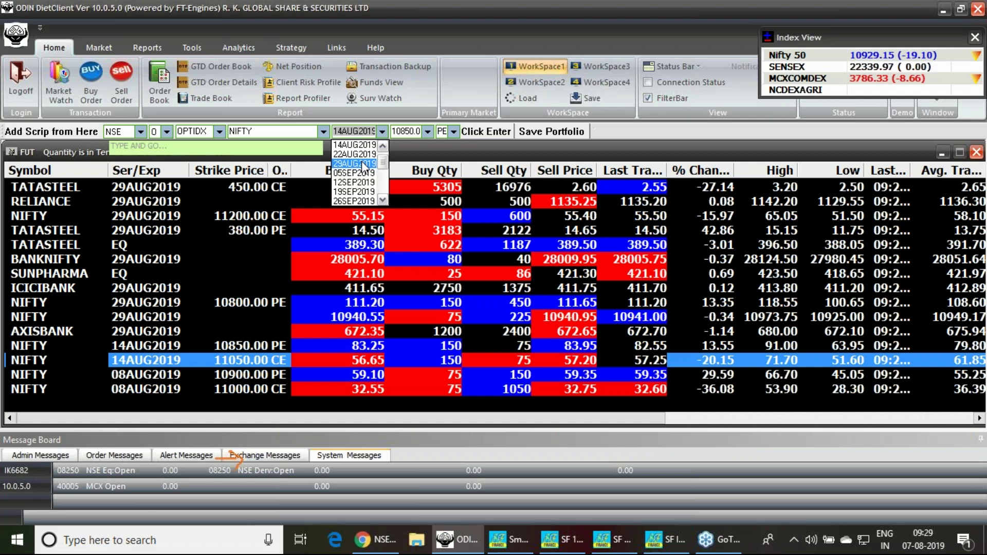
pyautogui.click(362, 164)
pyautogui.press('Return')
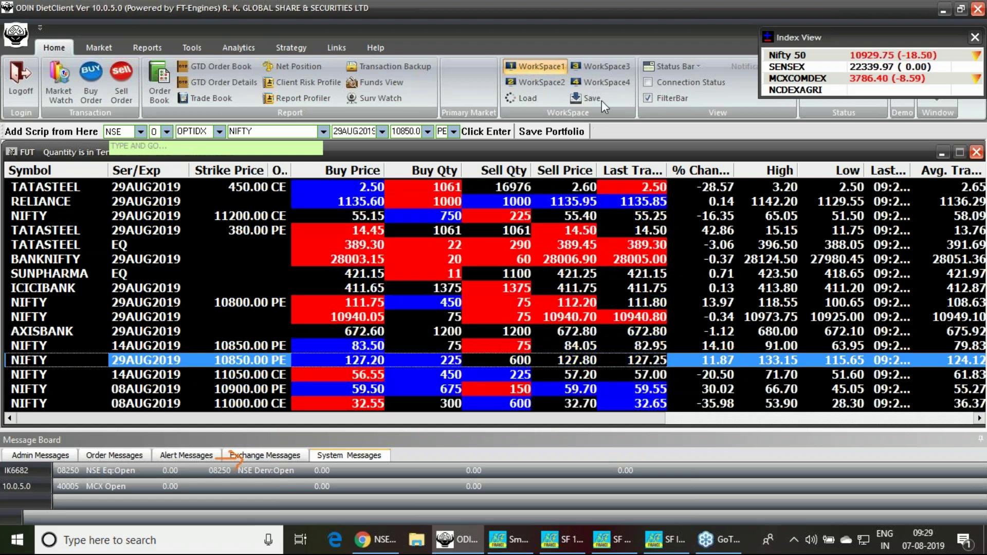
# Step: Switch from ODIN DietClient back to the NIFTY 1SD intraday trend levels in SF 1SD
pyautogui.hotkey('alt', 'Tab')
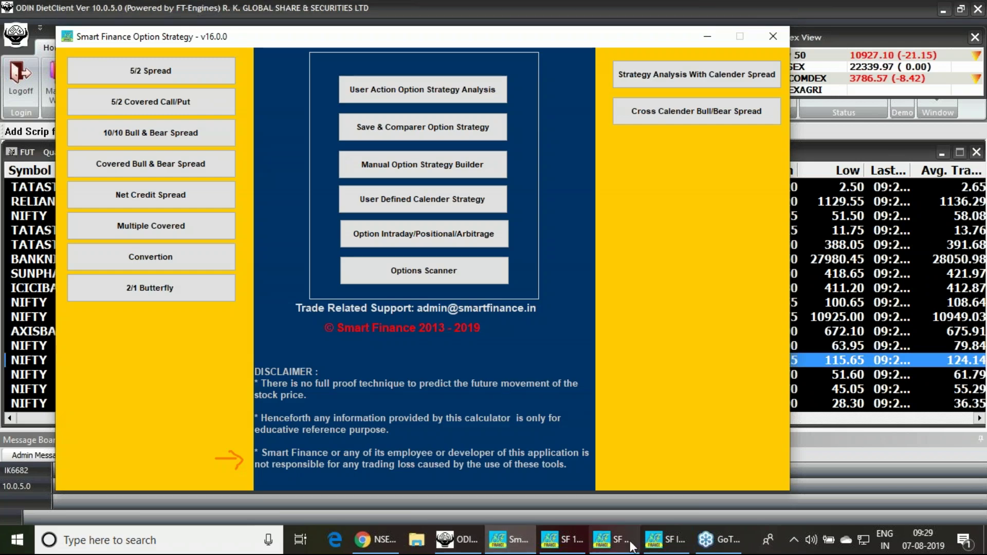
pyautogui.click(614, 539)
pyautogui.click(563, 540)
pyautogui.click(652, 549)
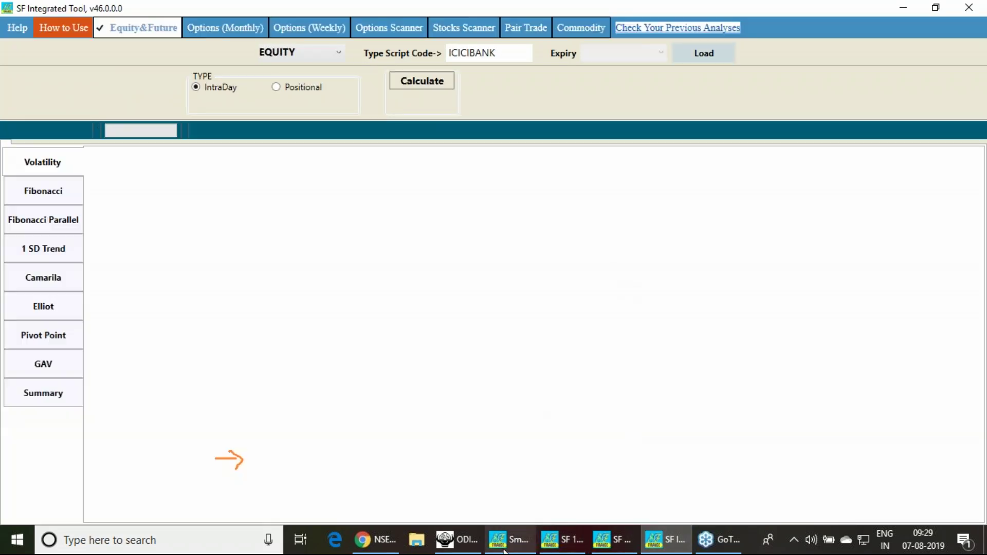
pyautogui.click(505, 549)
pyautogui.click(599, 540)
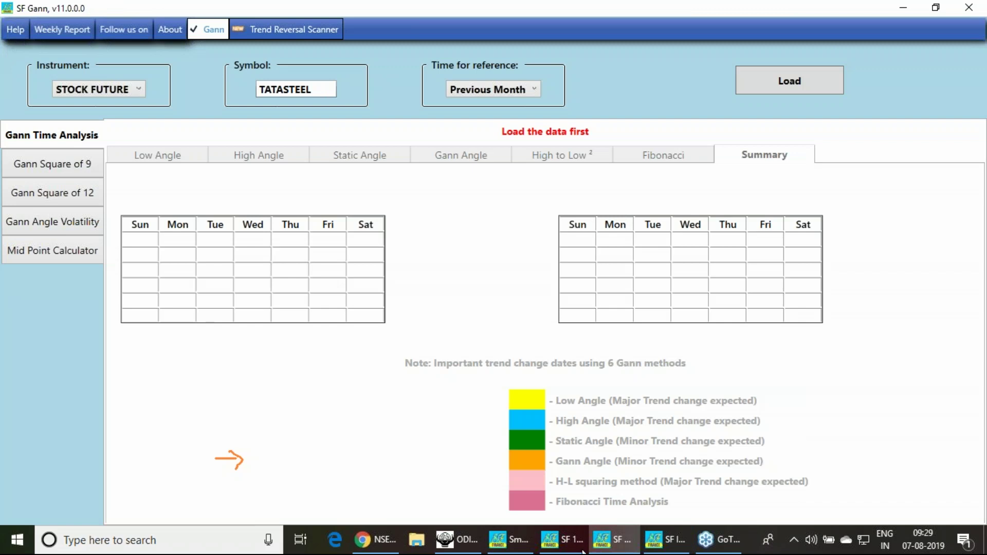
pyautogui.click(563, 540)
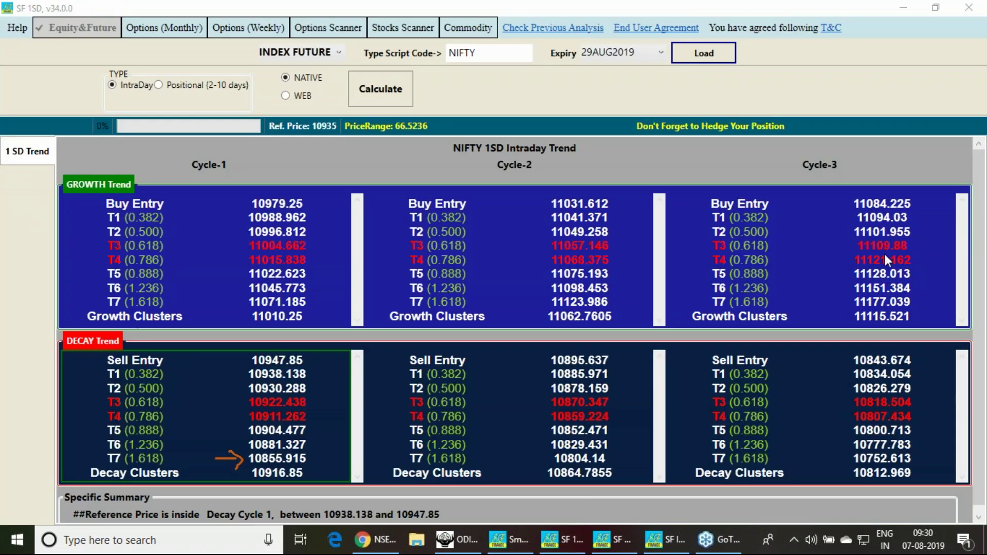
# Step: Handwrite the notes "10945 (S)", a circled 1 with "10950 CE 14th", and "8 AUG" above the NIFTY trend tables
pyautogui.moveTo(596, 78)
pyautogui.mouseDown()
pyautogui.moveTo(599, 94)
pyautogui.moveTo(616, 97)
pyautogui.moveTo(621, 80)
pyautogui.moveTo(651, 85)
pyautogui.moveTo(652, 104)
pyautogui.moveTo(671, 92)
pyautogui.moveTo(674, 102)
pyautogui.moveTo(688, 77)
pyautogui.mouseUp()
pyautogui.moveTo(763, 57)
pyautogui.mouseDown()
pyautogui.moveTo(766, 77)
pyautogui.moveTo(820, 62)
pyautogui.moveTo(821, 42)
pyautogui.moveTo(847, 66)
pyautogui.moveTo(889, 46)
pyautogui.mouseUp()
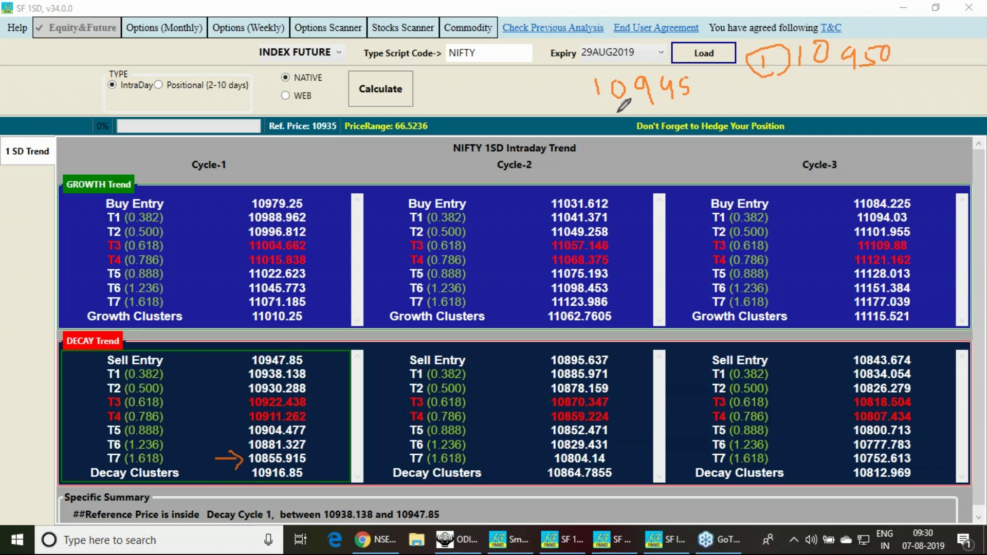
pyautogui.moveTo(81, 56)
pyautogui.mouseDown()
pyautogui.moveTo(77, 91)
pyautogui.moveTo(117, 47)
pyautogui.moveTo(127, 72)
pyautogui.moveTo(144, 52)
pyautogui.moveTo(161, 61)
pyautogui.mouseUp()
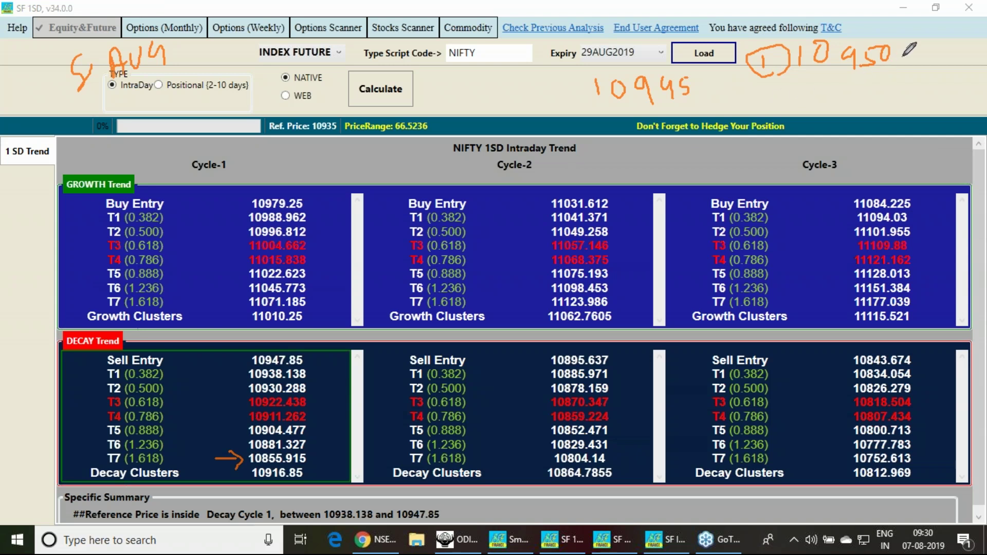
pyautogui.moveTo(709, 83)
pyautogui.mouseDown()
pyautogui.moveTo(695, 110)
pyautogui.moveTo(744, 114)
pyautogui.mouseUp()
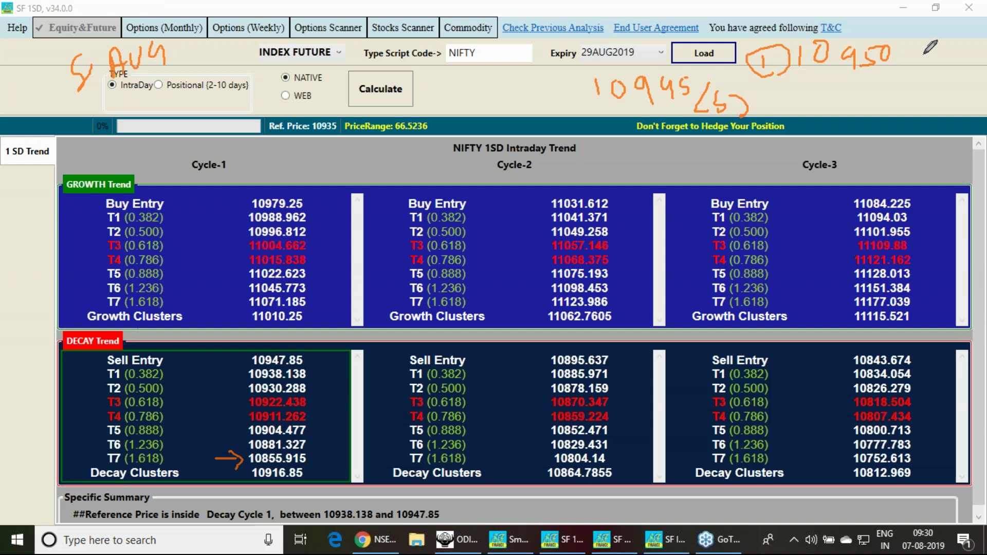
pyautogui.moveTo(916, 47)
pyautogui.mouseDown()
pyautogui.moveTo(920, 68)
pyautogui.moveTo(947, 63)
pyautogui.mouseUp()
pyautogui.moveTo(859, 82)
pyautogui.mouseDown()
pyautogui.moveTo(859, 100)
pyautogui.moveTo(876, 100)
pyautogui.moveTo(912, 78)
pyautogui.mouseUp()
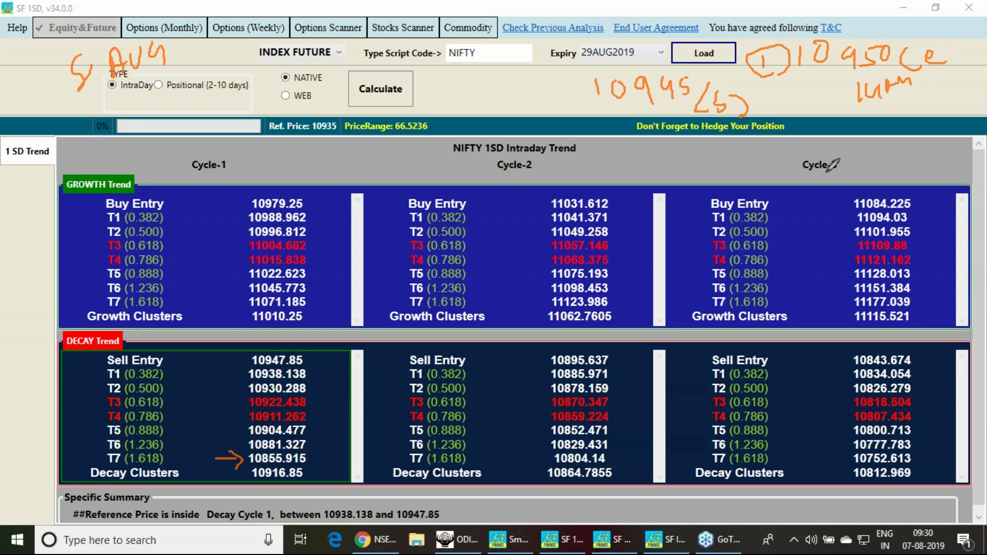
# Step: Mark the Cycle-1 decay levels, handwrite "10850" and "29", underline the 10950 CE note, and erase all pen annotations
pyautogui.moveTo(312, 364)
pyautogui.mouseDown()
pyautogui.moveTo(314, 443)
pyautogui.moveTo(287, 464)
pyautogui.mouseUp()
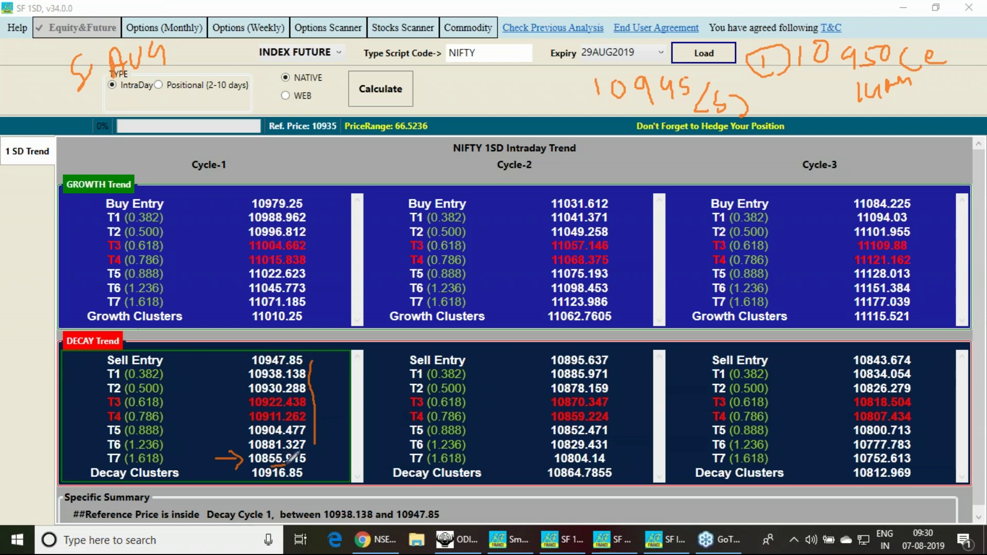
pyautogui.moveTo(6, 275)
pyautogui.mouseDown()
pyautogui.moveTo(17, 303)
pyautogui.moveTo(37, 291)
pyautogui.moveTo(32, 280)
pyautogui.moveTo(49, 261)
pyautogui.moveTo(91, 260)
pyautogui.moveTo(78, 248)
pyautogui.mouseUp()
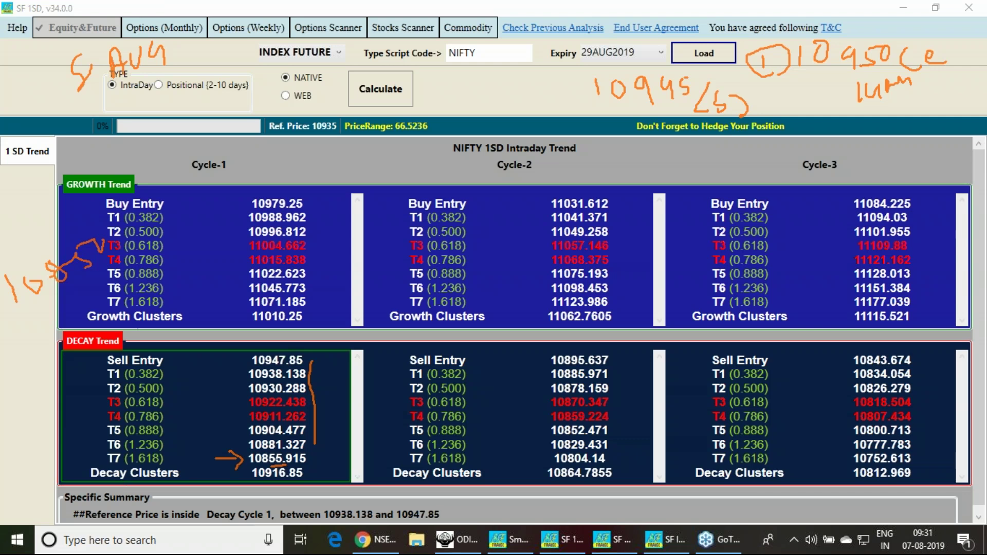
pyautogui.moveTo(808, 71); pyautogui.dragTo(911, 69)
pyautogui.moveTo(887, 107); pyautogui.dragTo(924, 95)
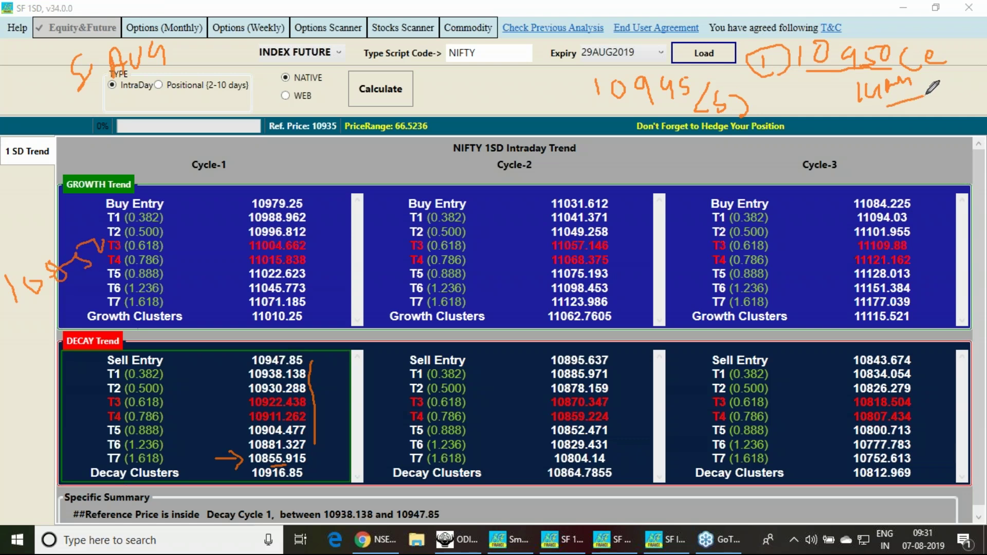
pyautogui.moveTo(504, 95)
pyautogui.mouseDown()
pyautogui.moveTo(539, 114)
pyautogui.moveTo(548, 92)
pyautogui.moveTo(546, 106)
pyautogui.mouseUp()
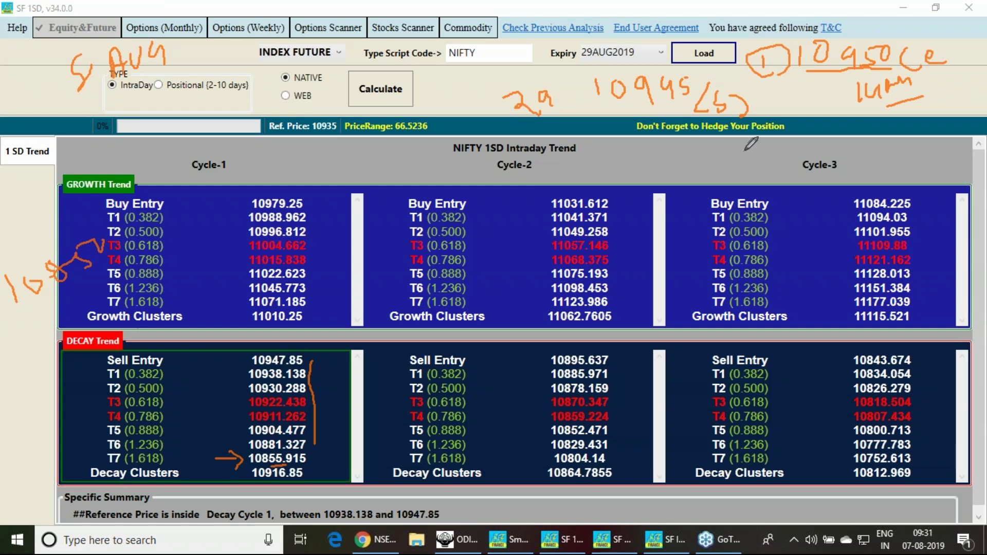
pyautogui.moveTo(175, 45)
pyautogui.mouseDown()
pyautogui.moveTo(192, 65)
pyautogui.moveTo(175, 62)
pyautogui.mouseUp()
pyautogui.press('e')
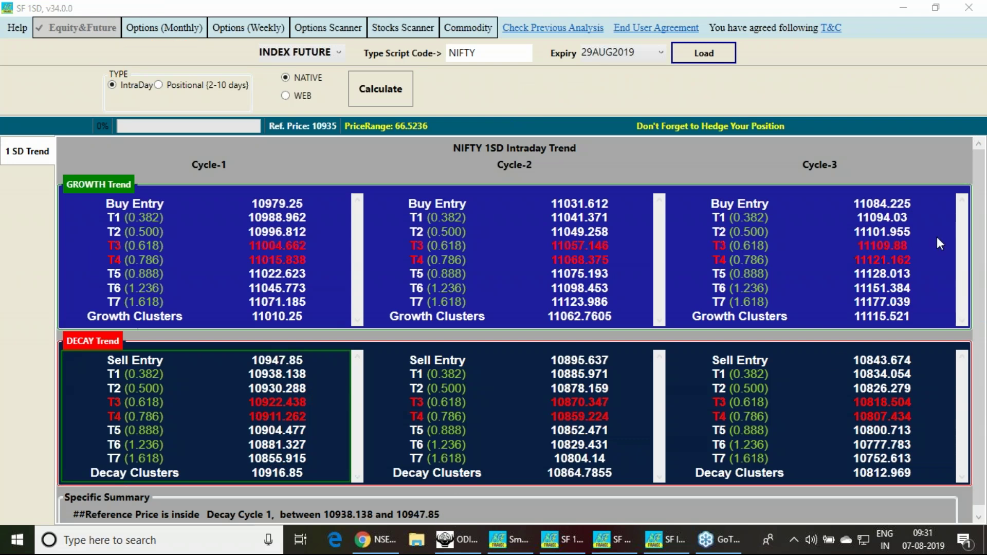
# Step: Check the live NIFTY 29AUG2019 future price in ODIN DietClient against the Cycle-1 decay levels in SF 1SD
pyautogui.click(454, 549)
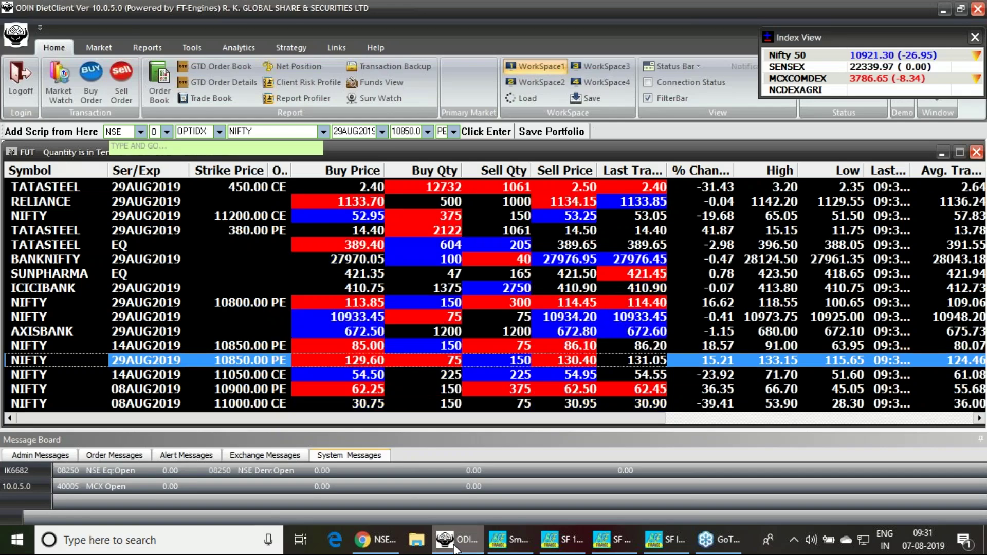
pyautogui.click(580, 318)
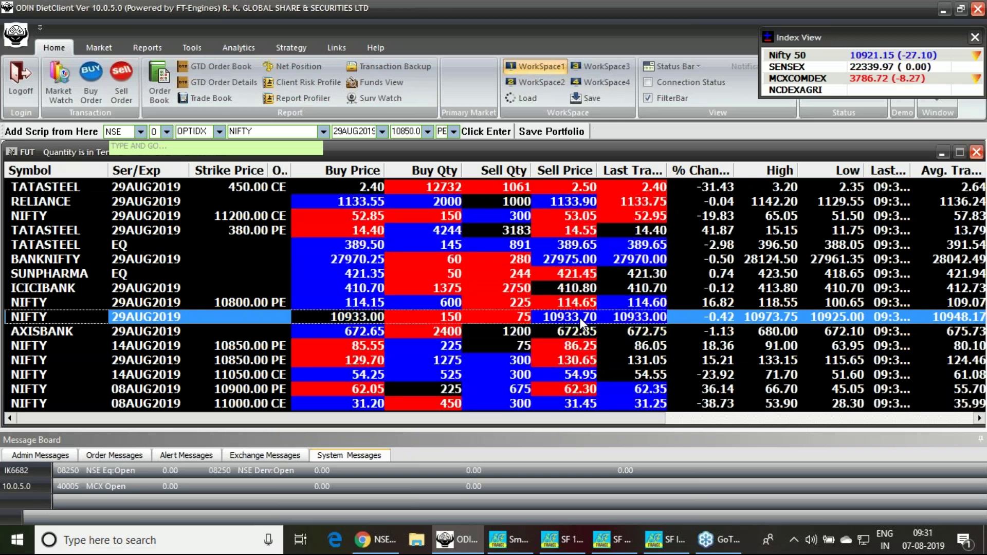
pyautogui.click(512, 549)
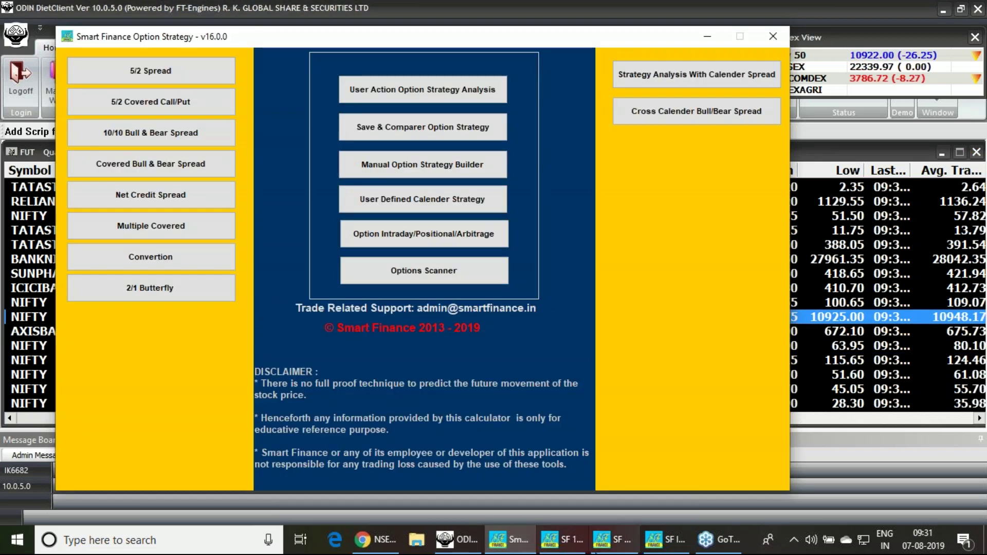
pyautogui.click(575, 540)
pyautogui.click(332, 390)
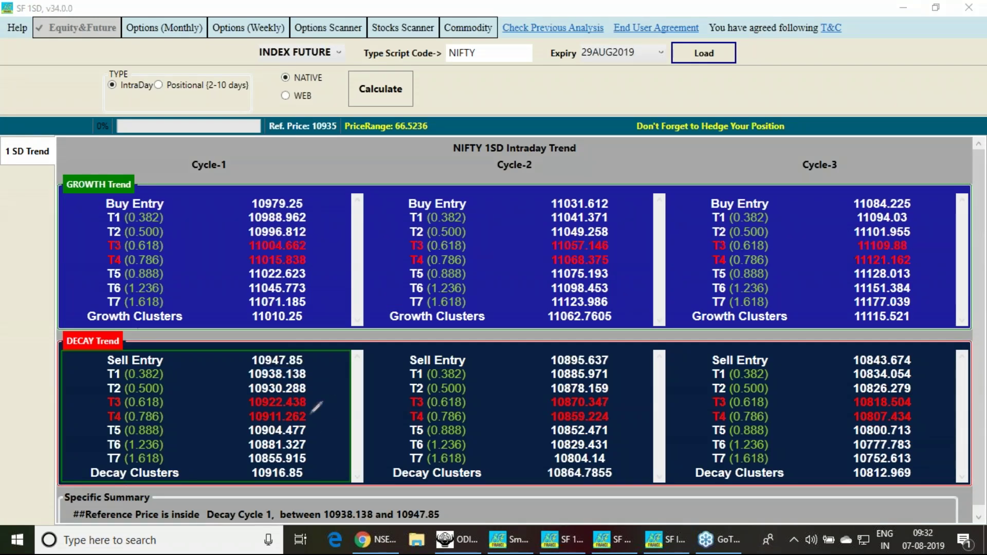
# Step: Circle the Cycle-1 decay levels with a line leading out of them, and draw a tick above the Cycle-1 growth table
pyautogui.moveTo(313, 355)
pyautogui.mouseDown()
pyautogui.moveTo(320, 465)
pyautogui.moveTo(289, 492)
pyautogui.moveTo(268, 481)
pyautogui.moveTo(241, 408)
pyautogui.moveTo(247, 337)
pyautogui.moveTo(290, 327)
pyautogui.moveTo(311, 344)
pyautogui.mouseUp()
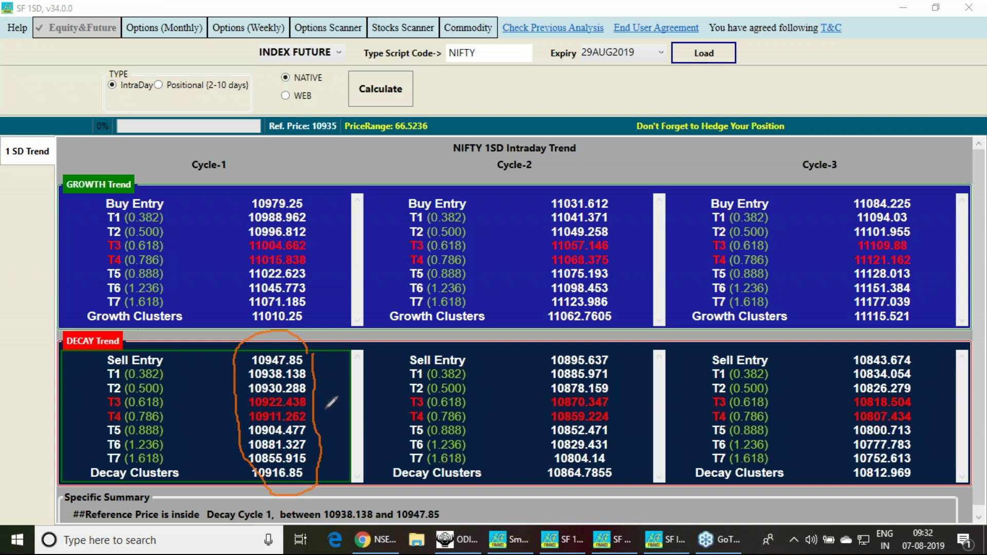
pyautogui.moveTo(319, 400); pyautogui.dragTo(355, 395)
pyautogui.moveTo(313, 179); pyautogui.dragTo(339, 156)
# Step: Load the BANKNIFTY 29AUG2019 index future data, calculate its 1SD intraday trend, and clear the pen annotations
pyautogui.click(484, 54)
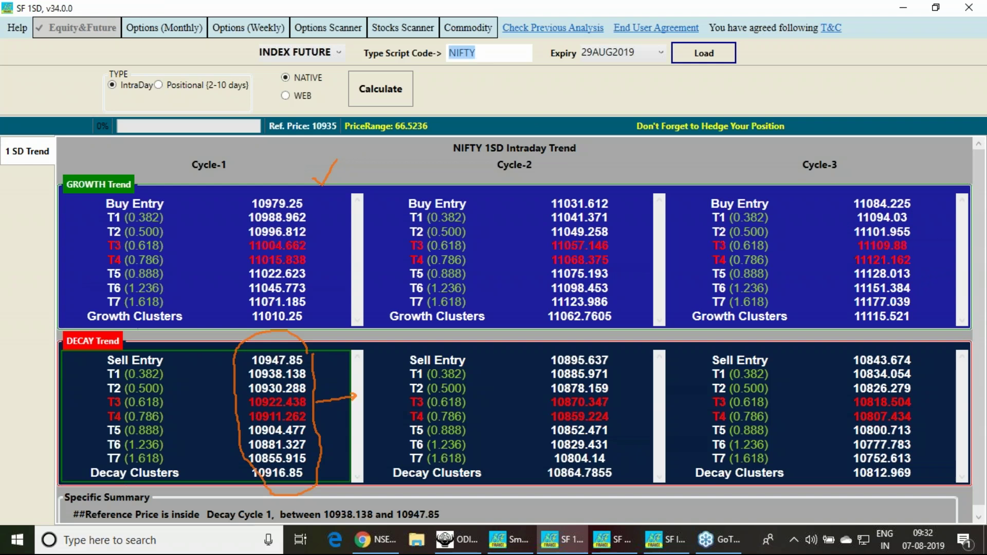
pyautogui.write('BANK')
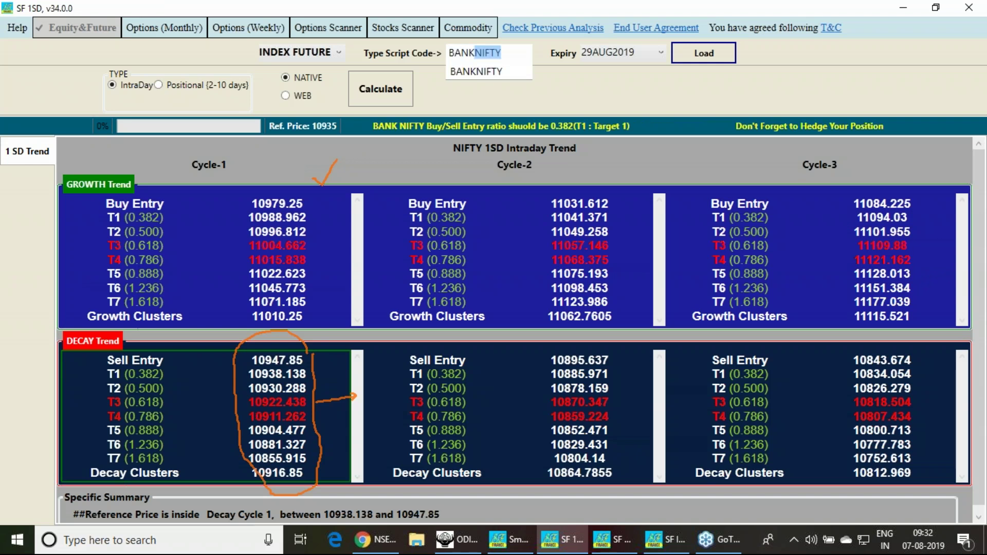
pyautogui.click(458, 75)
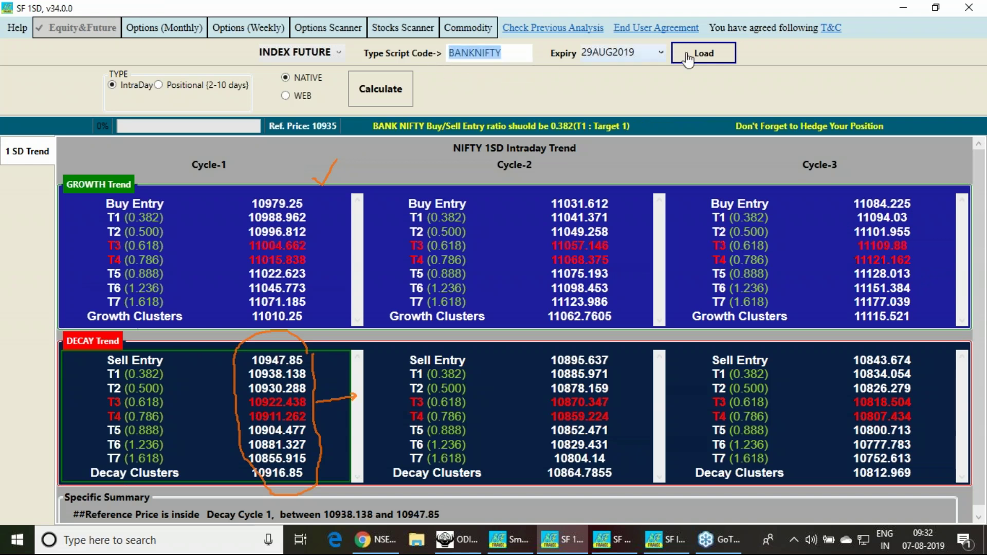
pyautogui.click(691, 56)
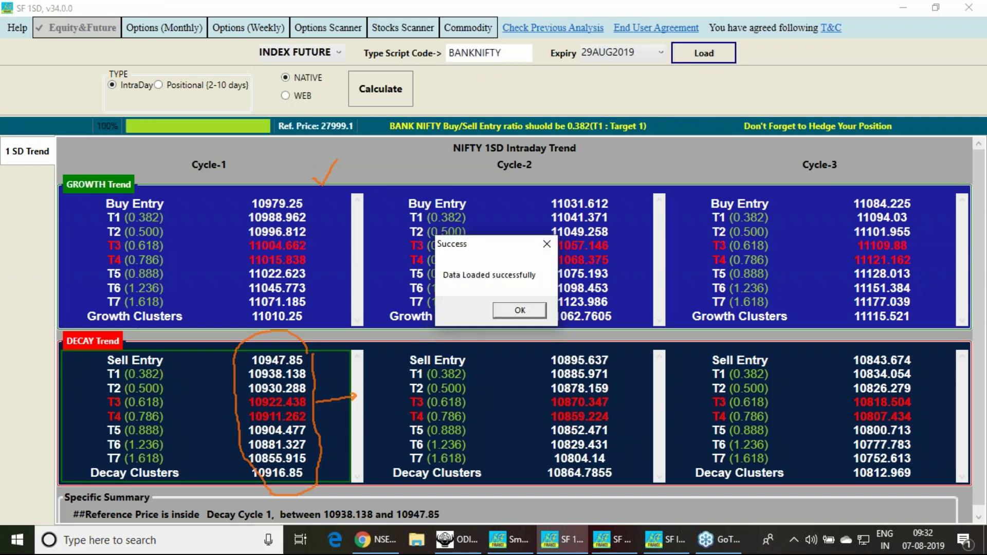
pyautogui.click(527, 315)
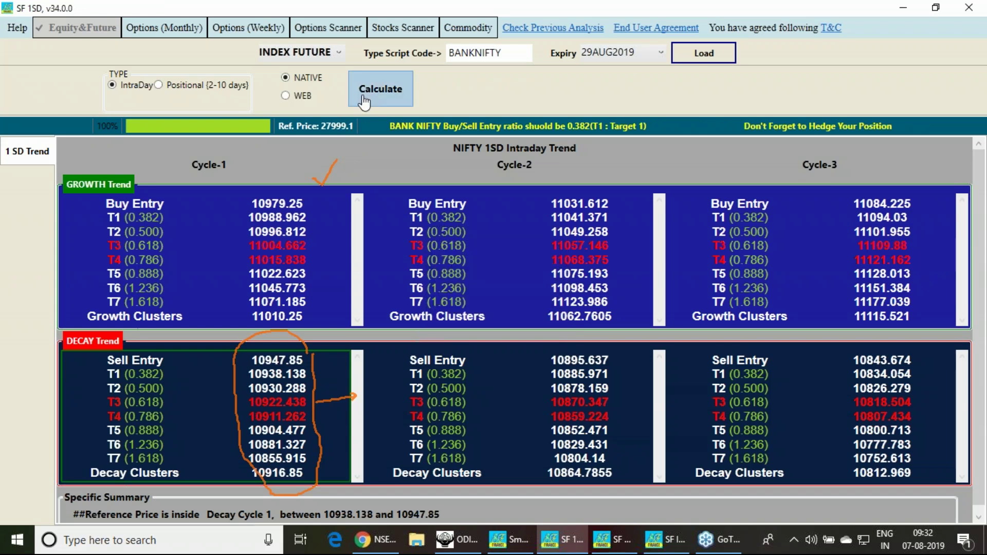
pyautogui.click(363, 99)
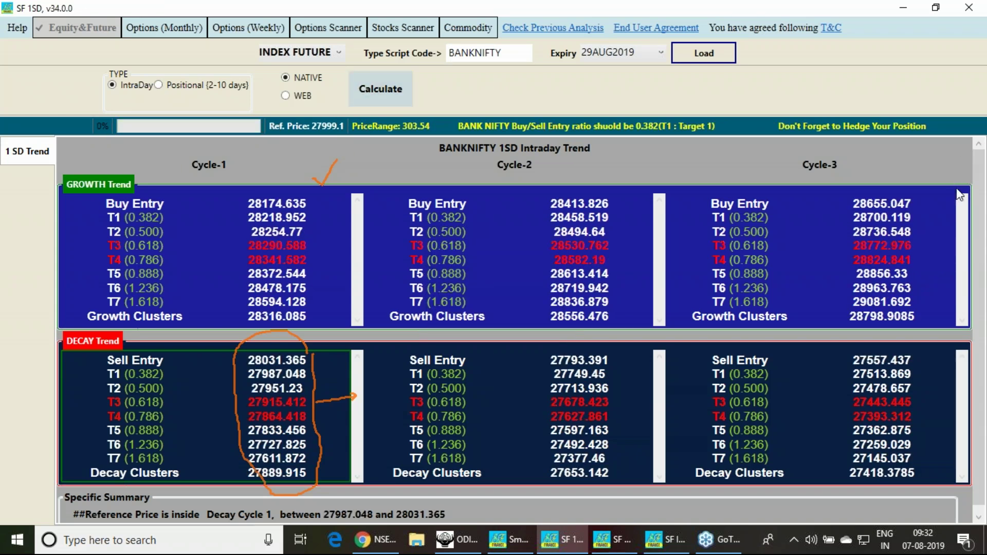
pyautogui.press('Escape')
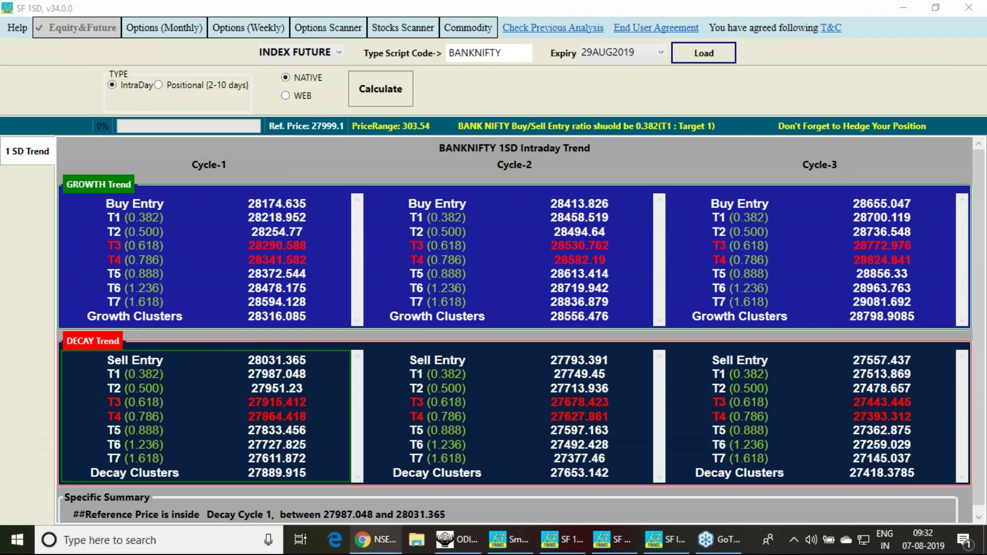
# Step: Check the live BANKNIFTY price in ODIN DietClient and return to its 1SD trend levels in SF 1SD
pyautogui.click(461, 547)
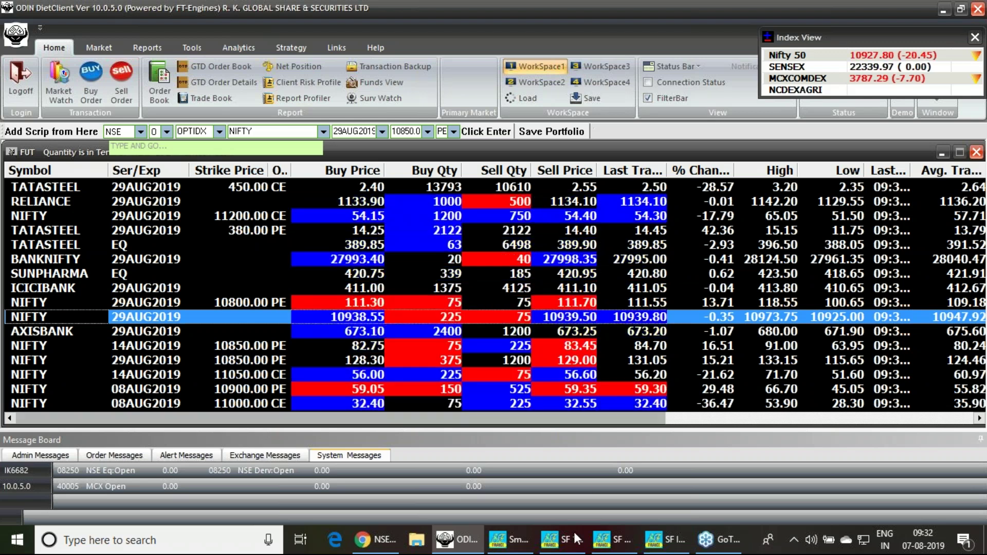
pyautogui.click(514, 547)
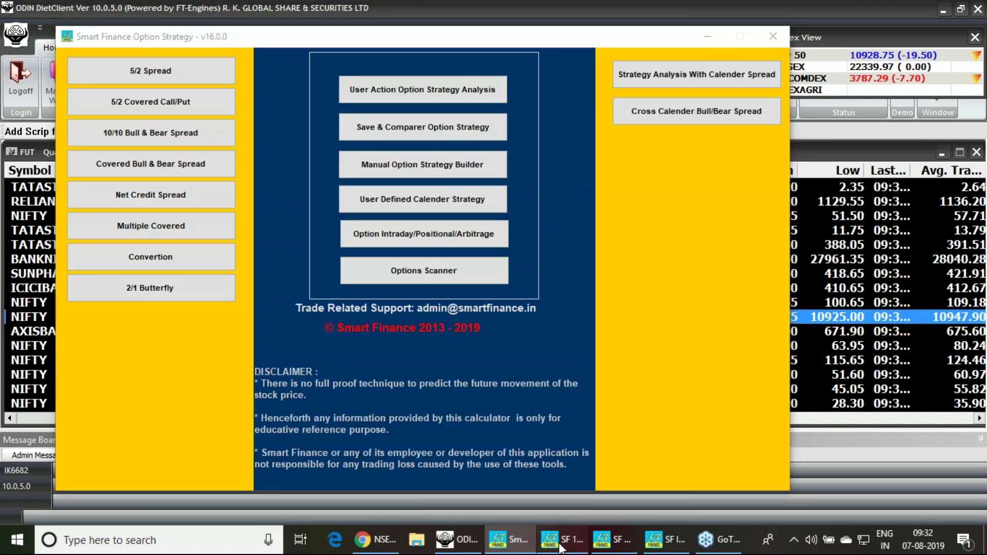
pyautogui.click(561, 548)
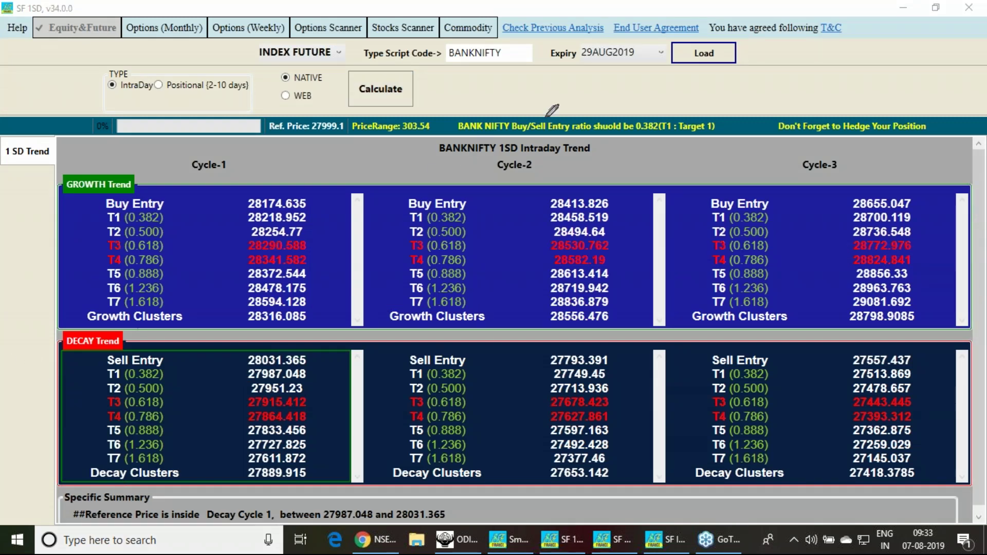
# Step: Tick and underline the BANK NIFTY entry ratio note, and label the Cycle-1 T1 levels "S" for decay and "B" for growth
pyautogui.moveTo(471, 102)
pyautogui.mouseDown()
pyautogui.moveTo(488, 119)
pyautogui.moveTo(517, 86)
pyautogui.mouseUp()
pyautogui.moveTo(538, 136); pyautogui.dragTo(668, 139)
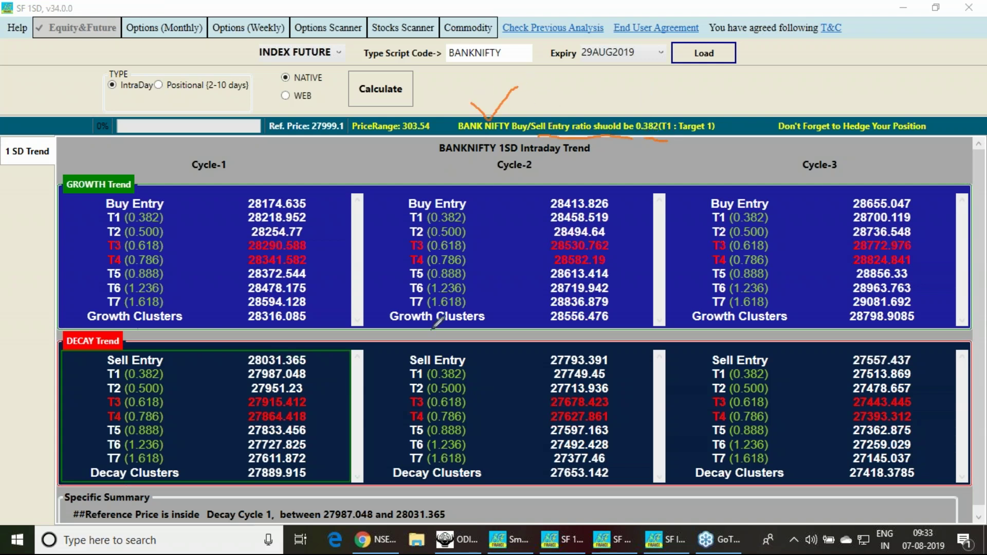
pyautogui.moveTo(316, 372)
pyautogui.mouseDown()
pyautogui.moveTo(363, 376)
pyautogui.moveTo(354, 384)
pyautogui.mouseUp()
pyautogui.moveTo(316, 218)
pyautogui.mouseDown()
pyautogui.moveTo(360, 218)
pyautogui.moveTo(366, 226)
pyautogui.moveTo(355, 236)
pyautogui.mouseUp()
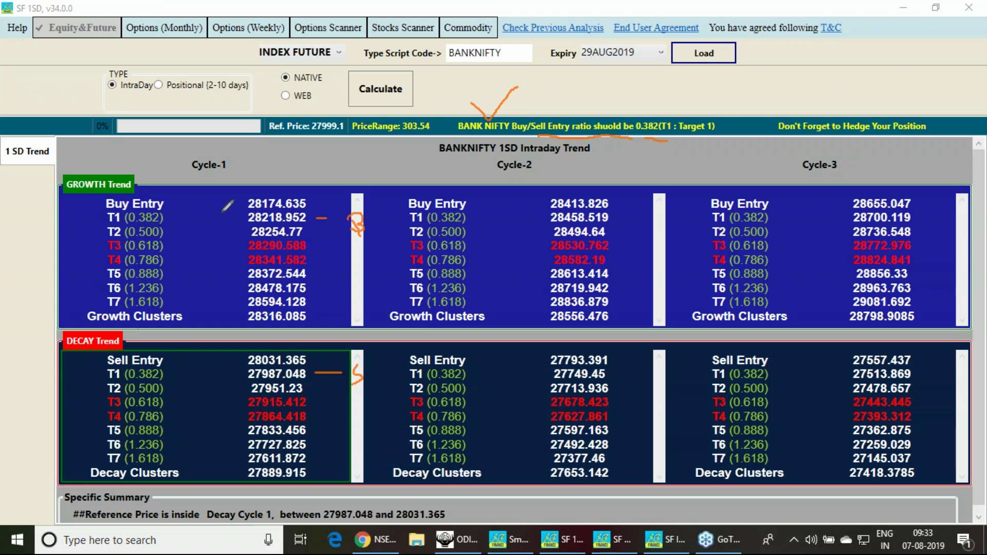
# Step: Draw an arrow from a handwritten "B" to the Cycle-1 growth T1 level and a curve leading from the Cycle-1 decay T1 level
pyautogui.moveTo(221, 218); pyautogui.dragTo(242, 215)
pyautogui.moveTo(221, 218)
pyautogui.mouseDown()
pyautogui.moveTo(252, 177)
pyautogui.moveTo(313, 171)
pyautogui.moveTo(303, 184)
pyautogui.mouseUp()
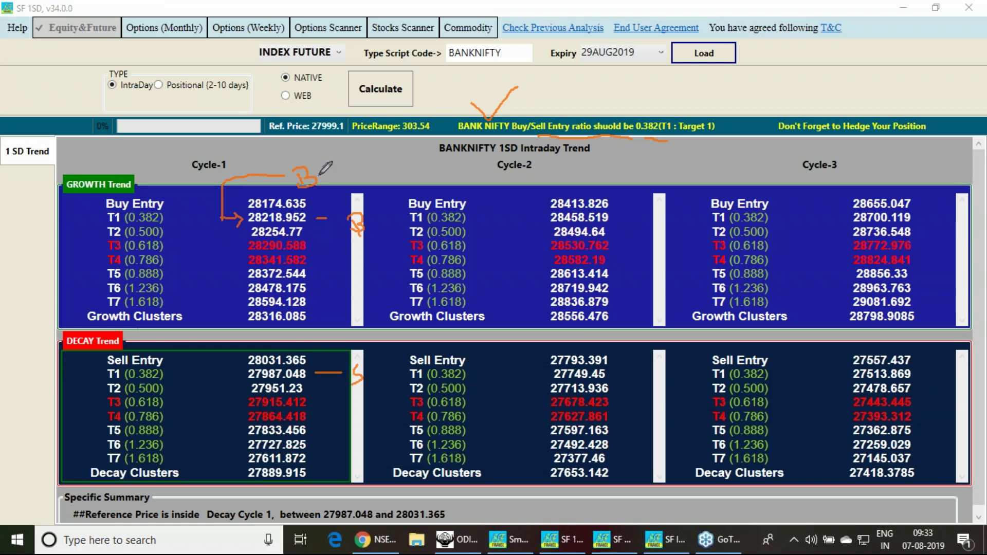
pyautogui.moveTo(325, 175); pyautogui.dragTo(322, 181)
pyautogui.moveTo(246, 375)
pyautogui.mouseDown()
pyautogui.moveTo(212, 331)
pyautogui.moveTo(226, 311)
pyautogui.mouseUp()
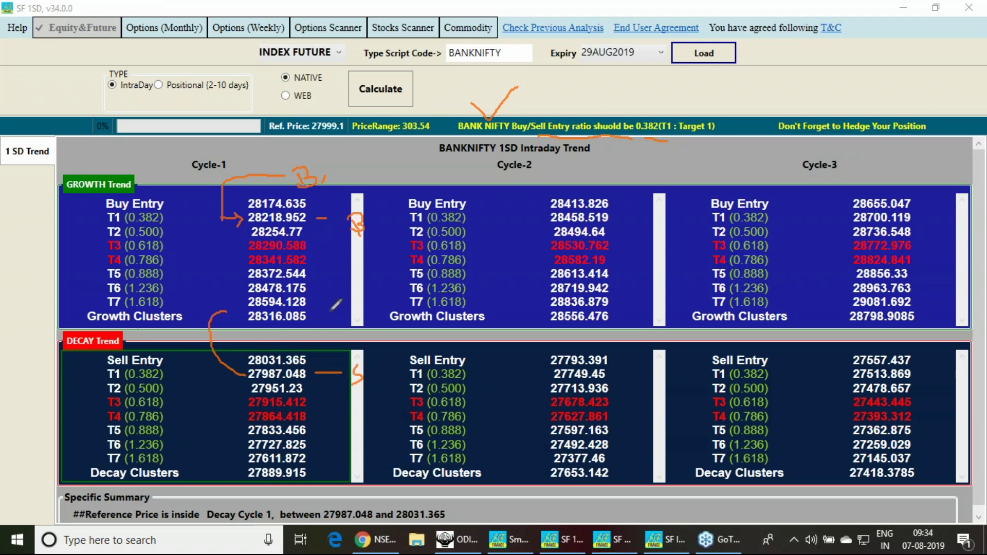
# Step: Handwrite "28000 CE" beside the decay curve, "28200" after the "B" label, and the expiry "8th Aug" above the tables
pyautogui.moveTo(329, 309)
pyautogui.mouseDown()
pyautogui.moveTo(349, 320)
pyautogui.moveTo(414, 288)
pyautogui.moveTo(481, 290)
pyautogui.mouseUp()
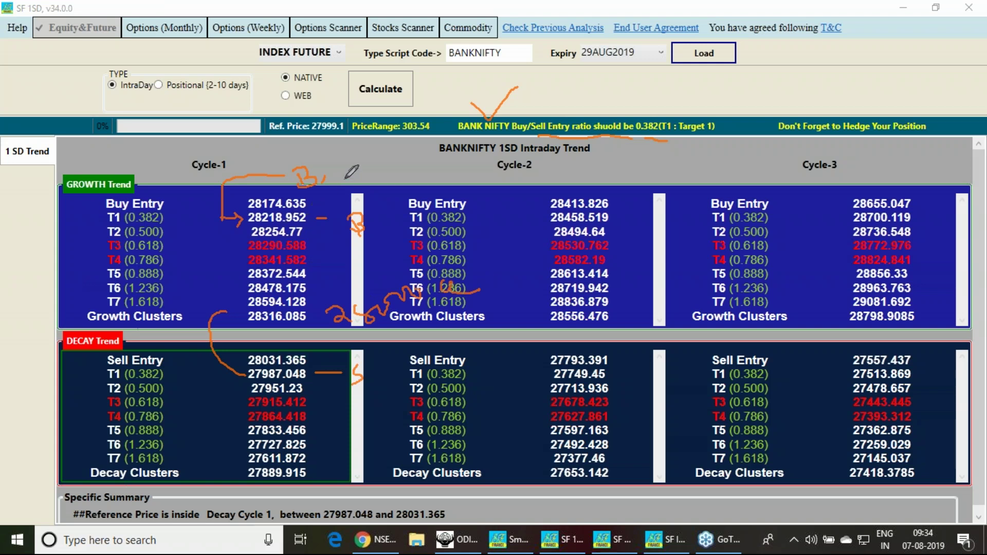
pyautogui.moveTo(347, 164)
pyautogui.mouseDown()
pyautogui.moveTo(362, 181)
pyautogui.moveTo(392, 166)
pyautogui.mouseUp()
pyautogui.moveTo(406, 160)
pyautogui.mouseDown()
pyautogui.moveTo(430, 176)
pyautogui.moveTo(466, 157)
pyautogui.mouseUp()
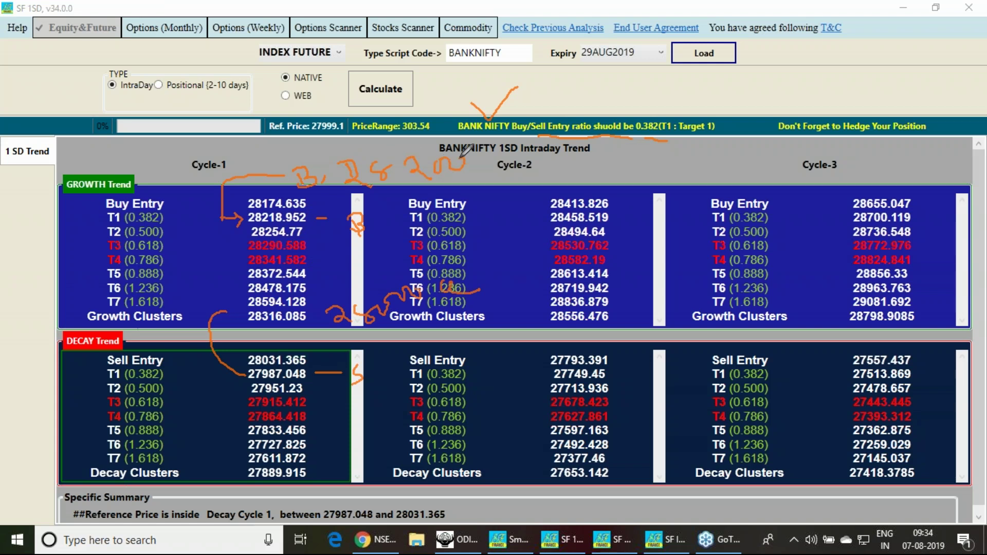
pyautogui.moveTo(843, 52)
pyautogui.mouseDown()
pyautogui.moveTo(826, 60)
pyautogui.moveTo(843, 72)
pyautogui.moveTo(844, 49)
pyautogui.moveTo(897, 49)
pyautogui.moveTo(915, 60)
pyautogui.moveTo(913, 49)
pyautogui.moveTo(940, 59)
pyautogui.moveTo(952, 45)
pyautogui.moveTo(942, 60)
pyautogui.mouseUp()
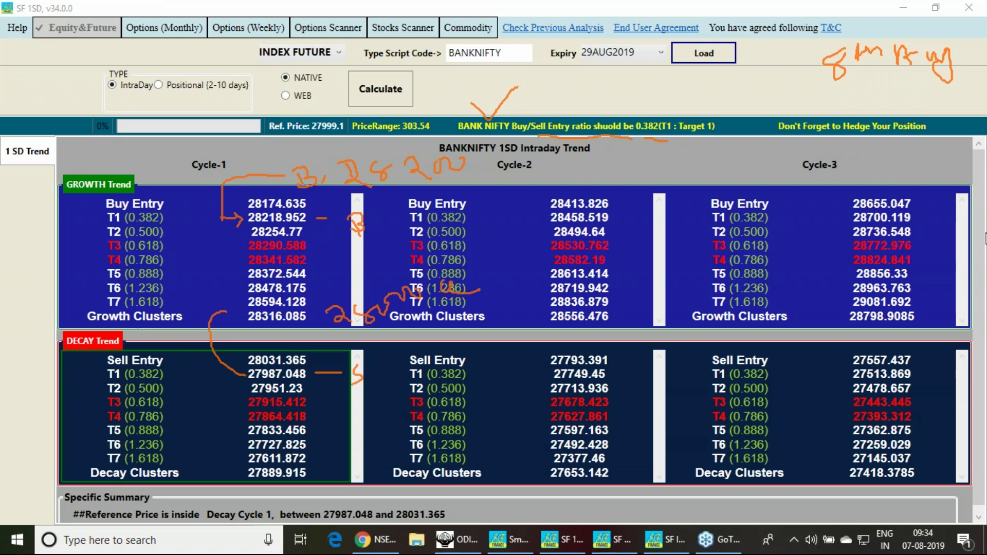
# Step: Finish the handwritten marks near the expiry note and clear all annotations from the BANKNIFTY trend levels
pyautogui.moveTo(841, 87)
pyautogui.mouseDown()
pyautogui.moveTo(845, 100)
pyautogui.moveTo(869, 96)
pyautogui.mouseUp()
pyautogui.moveTo(870, 87); pyautogui.dragTo(875, 110)
pyautogui.press('Escape')
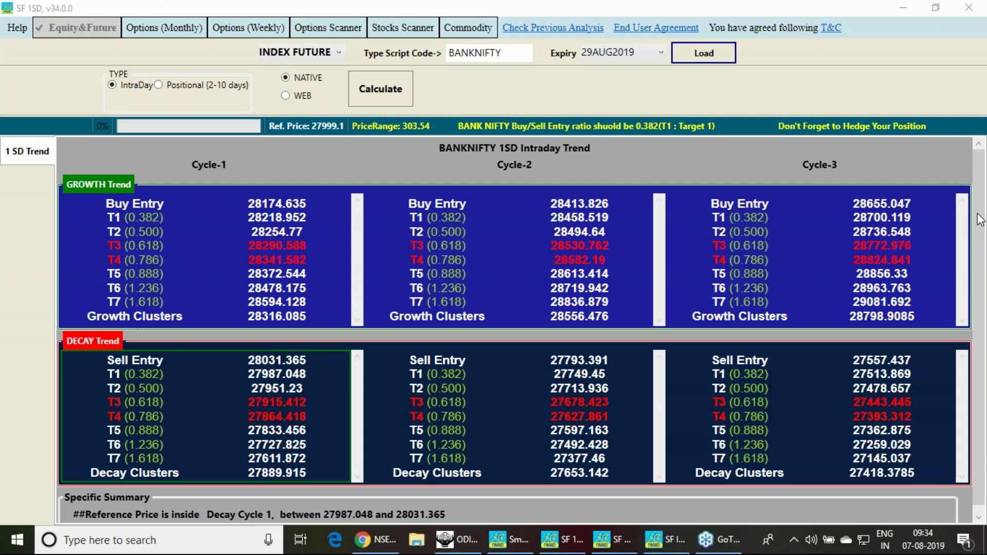
# Step: Switch to ODIN DietClient and remove the NIFTY 29AUG2019 10850 PE row from the market watch
pyautogui.click(451, 543)
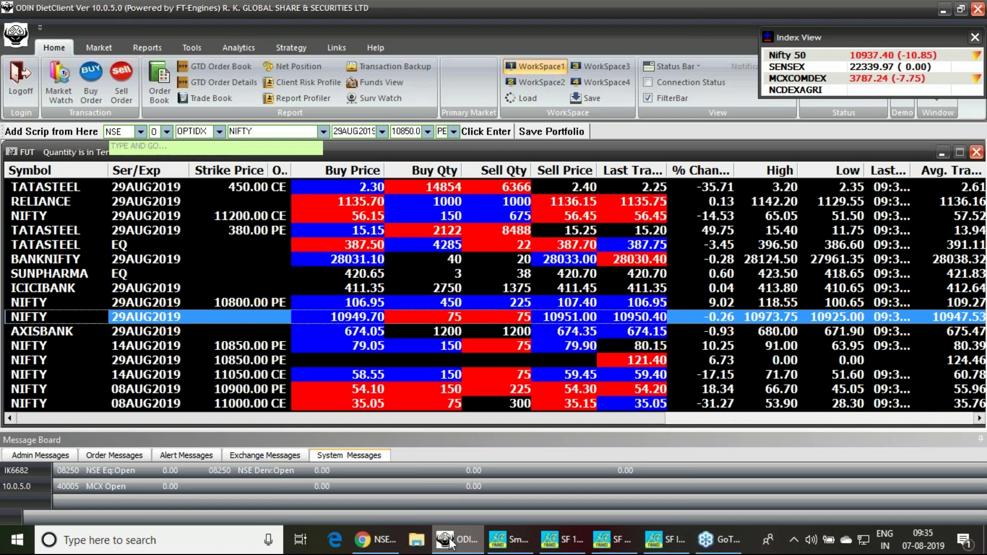
pyautogui.click(174, 392)
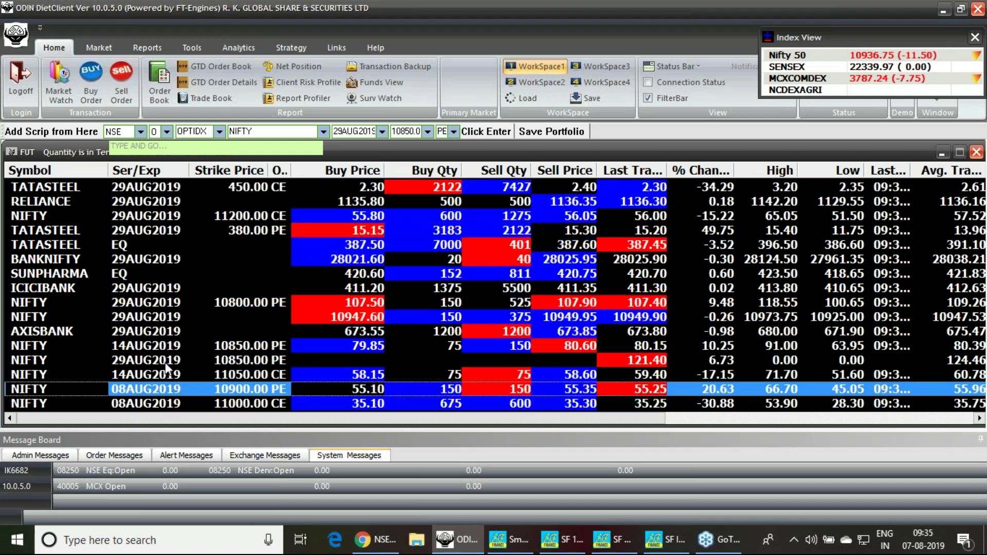
pyautogui.click(162, 363)
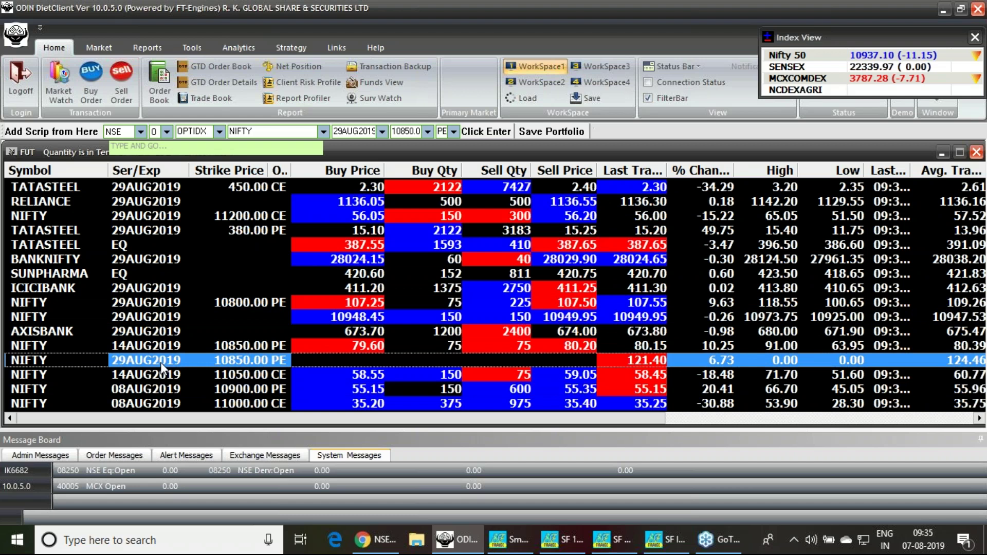
pyautogui.press('Delete')
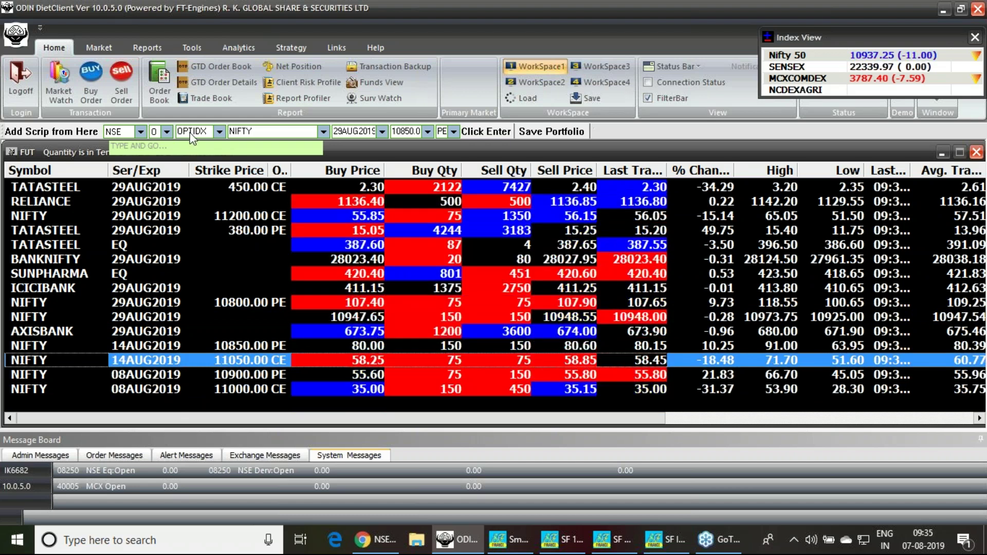
# Step: Add the BANKNIFTY index option expiring 08AUG2019 with strike 28000 CE to the market watch
pyautogui.click(322, 131)
pyautogui.click(268, 152)
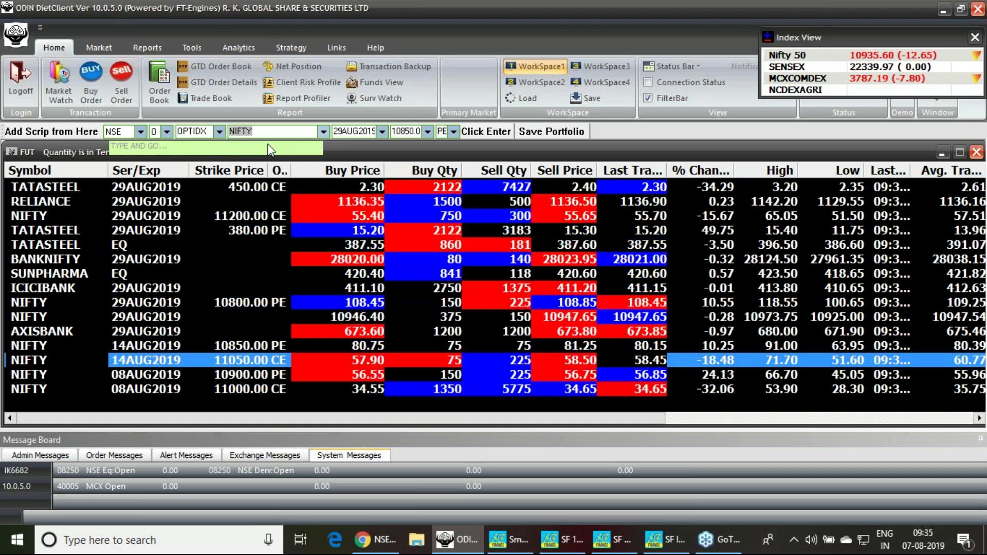
pyautogui.click(428, 132)
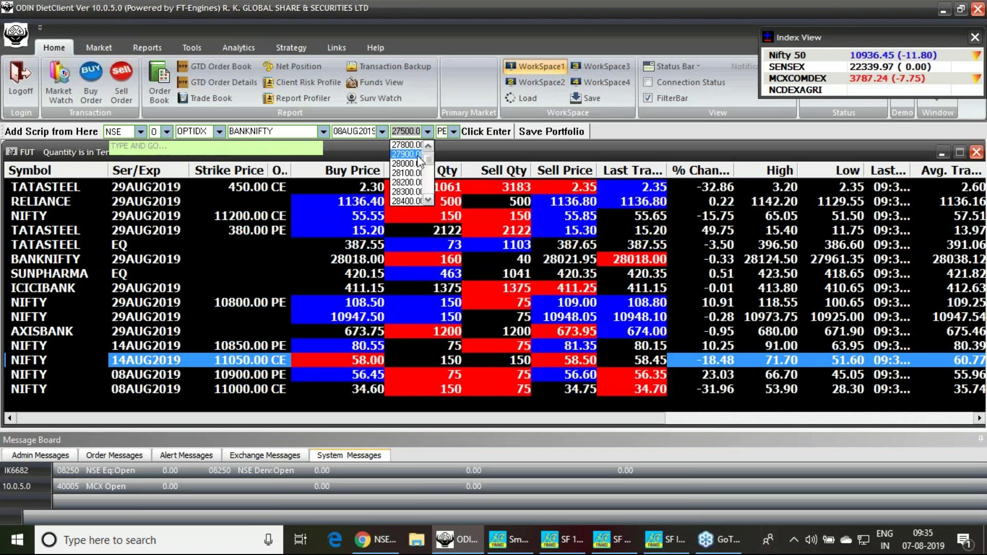
pyautogui.scroll(-1, 414, 167)
pyautogui.click(414, 163)
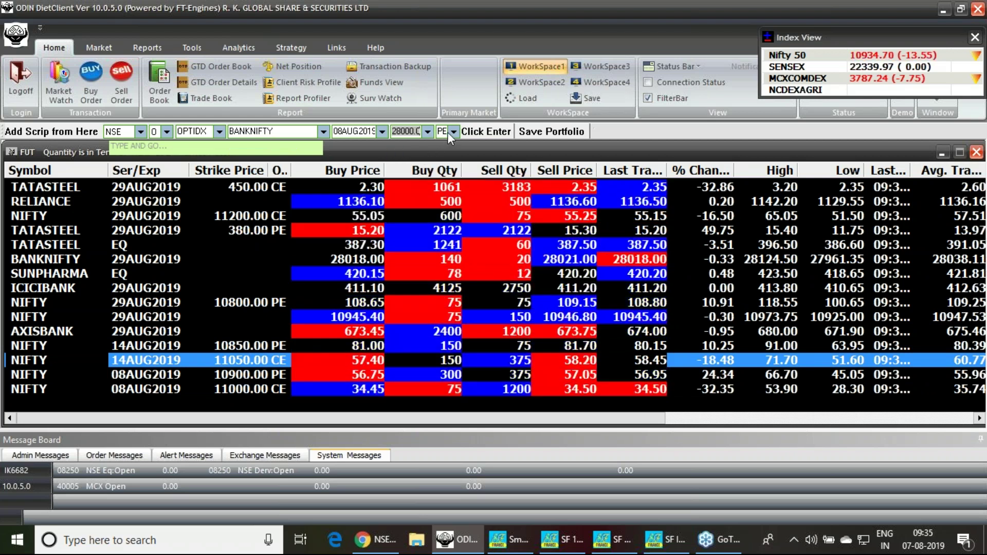
pyautogui.click(447, 131)
pyautogui.click(445, 144)
pyautogui.press('Return')
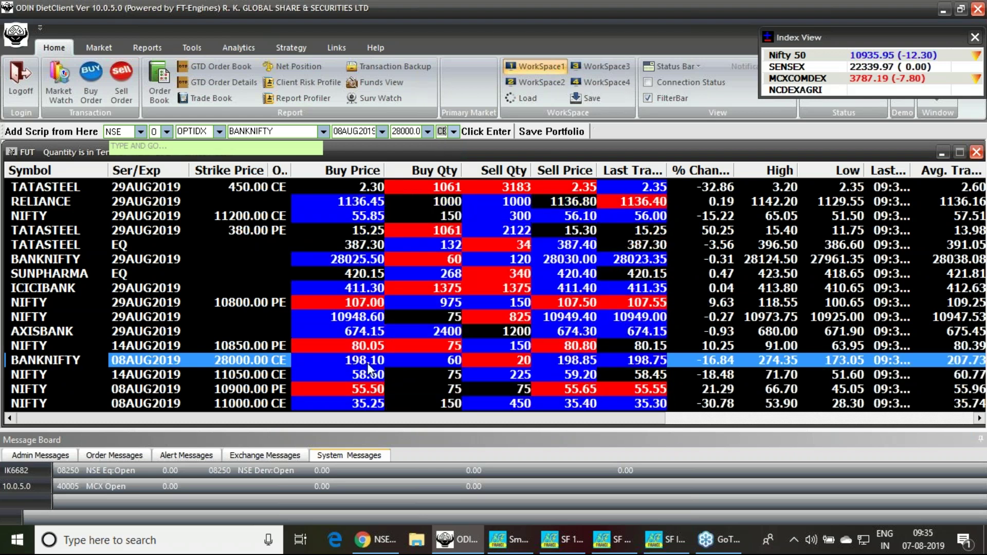
# Step: Add the matching BANKNIFTY 08AUG2019 28000 PE option to the market watch
pyautogui.click(452, 133)
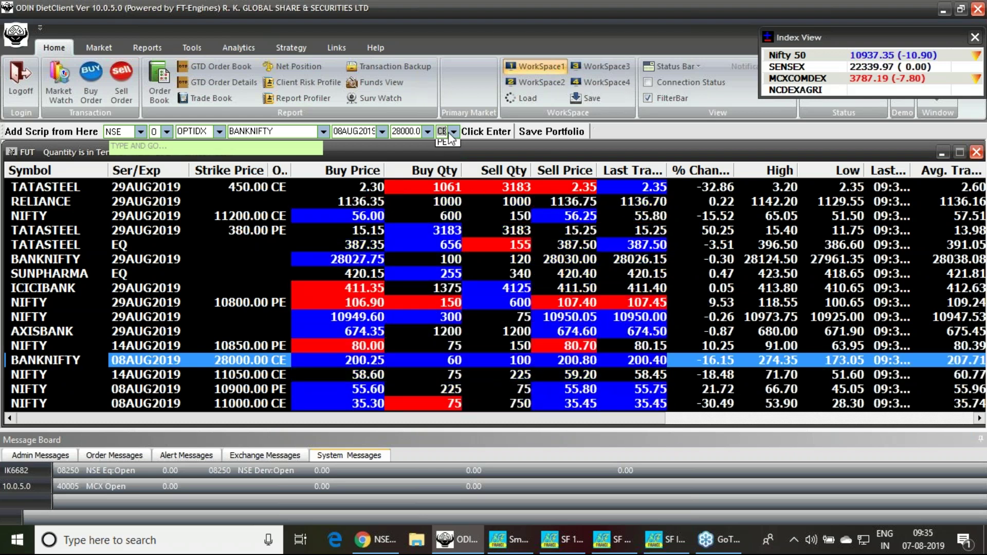
pyautogui.click(444, 154)
pyautogui.press('Return')
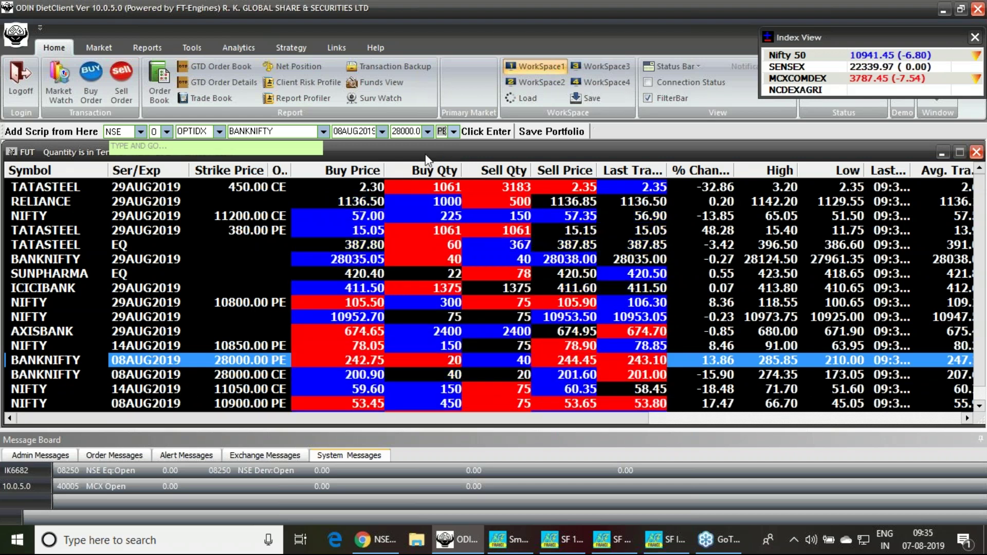
# Step: Add the BANKNIFTY 28200 CE option with expiry 14AUG2019 to the market watch
pyautogui.click(429, 133)
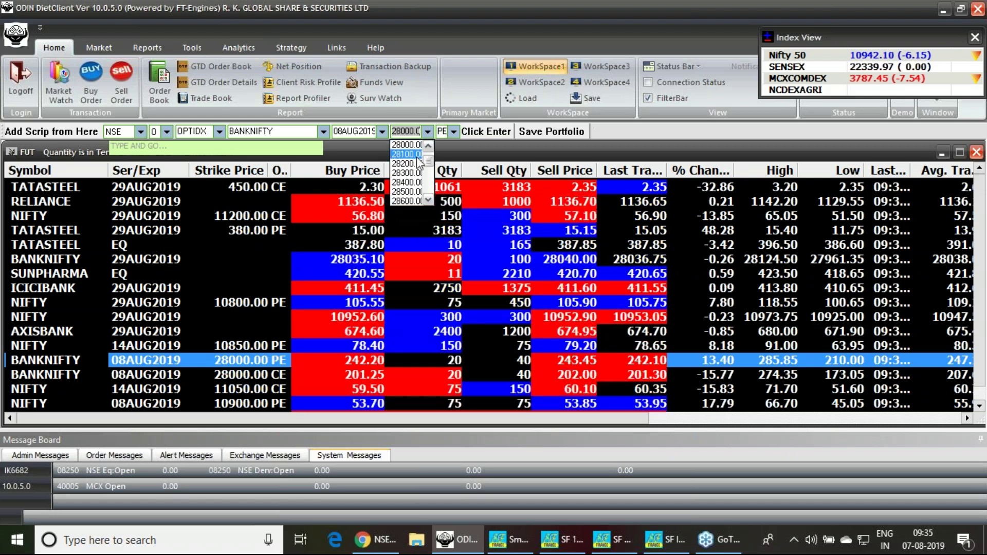
pyautogui.click(411, 164)
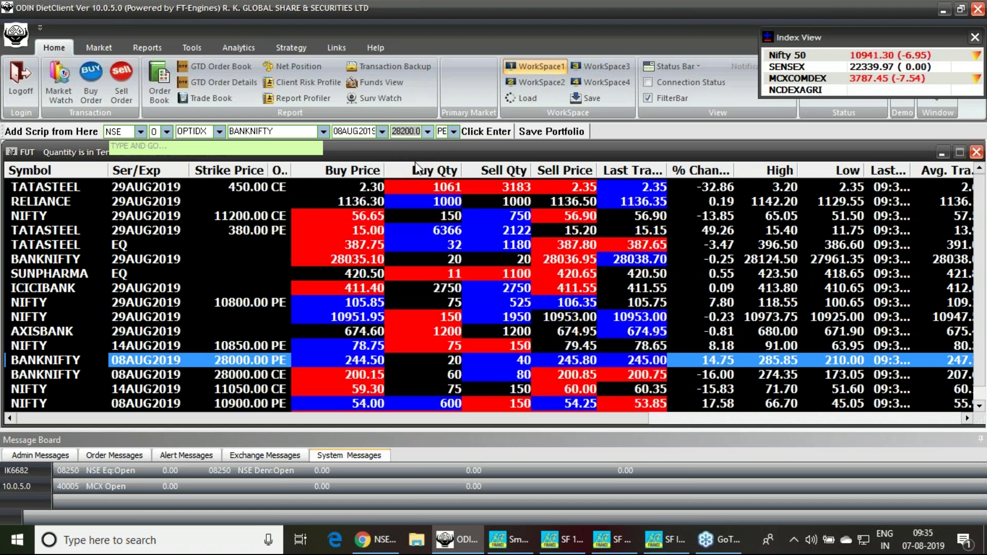
pyautogui.click(454, 132)
pyautogui.click(447, 145)
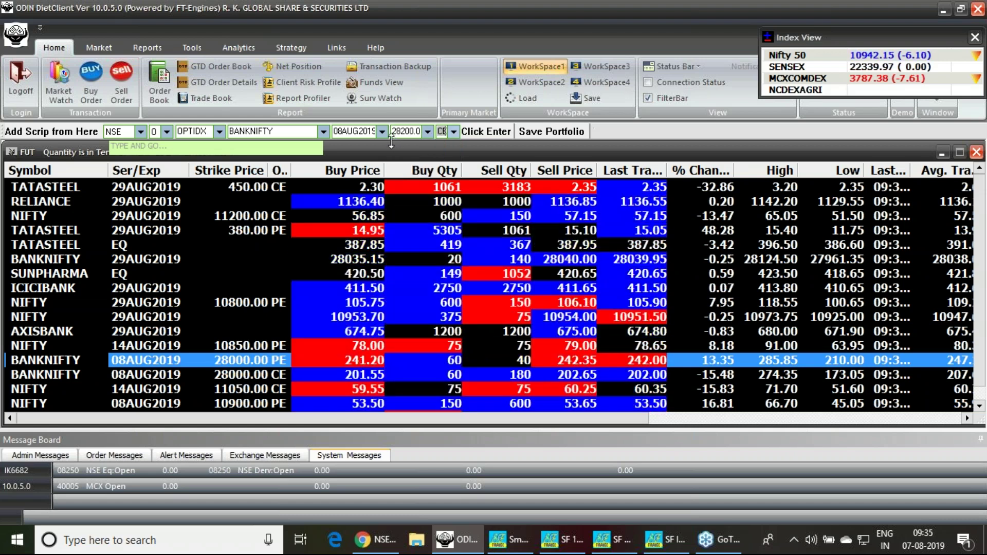
pyautogui.click(383, 131)
pyautogui.click(374, 155)
pyautogui.press('Return')
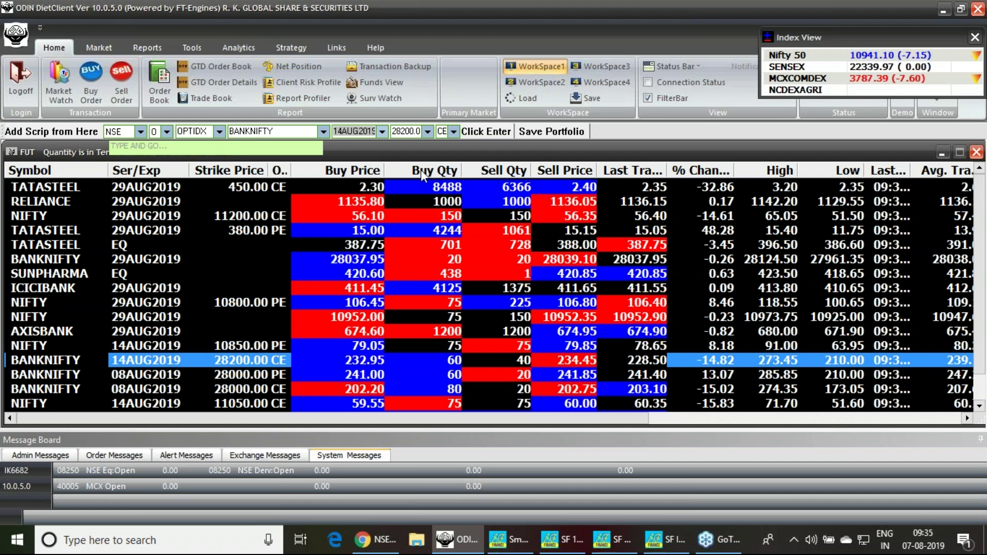
# Step: Add the BANKNIFTY 27800 PE option with expiry 14AUG2019 to the market watch
pyautogui.click(428, 132)
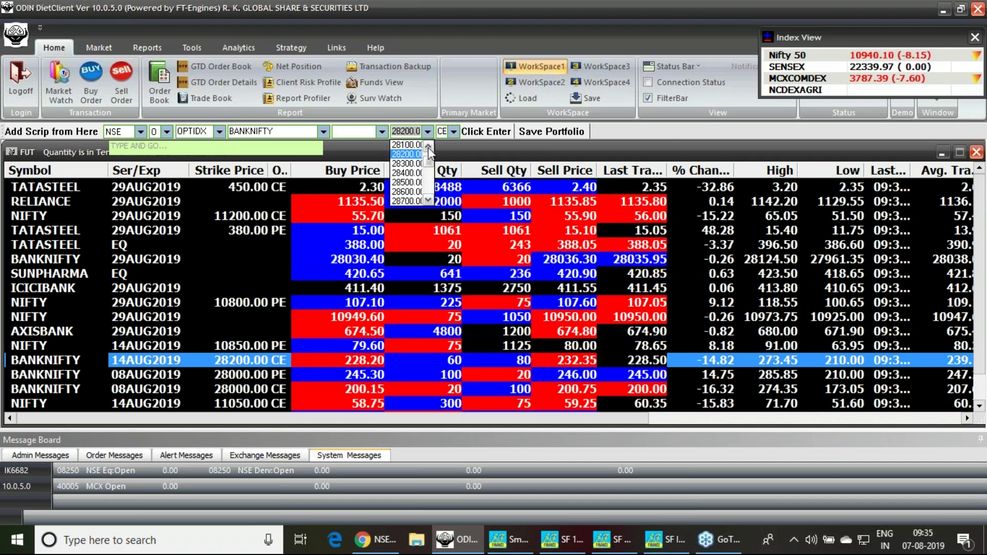
pyautogui.click(428, 146)
pyautogui.click(429, 146)
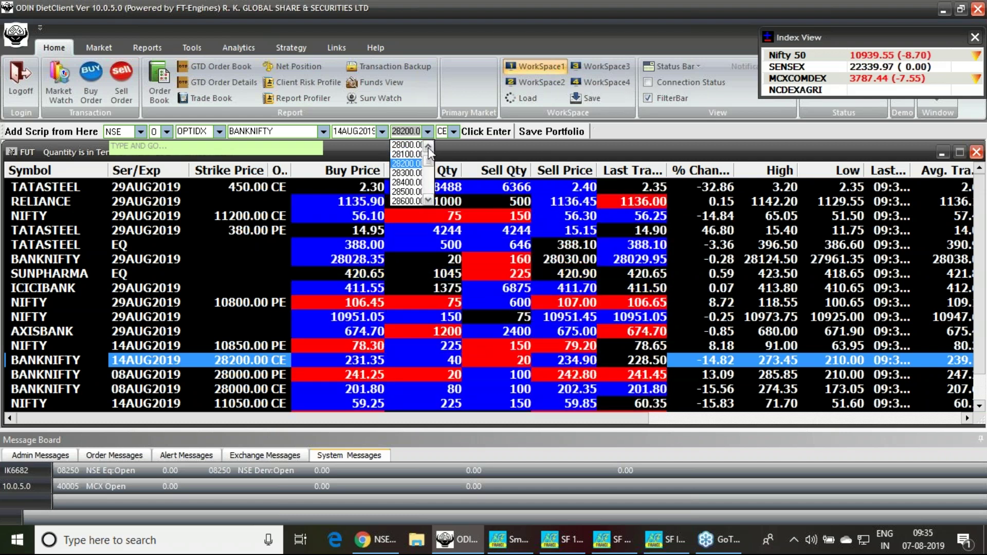
pyautogui.click(451, 135)
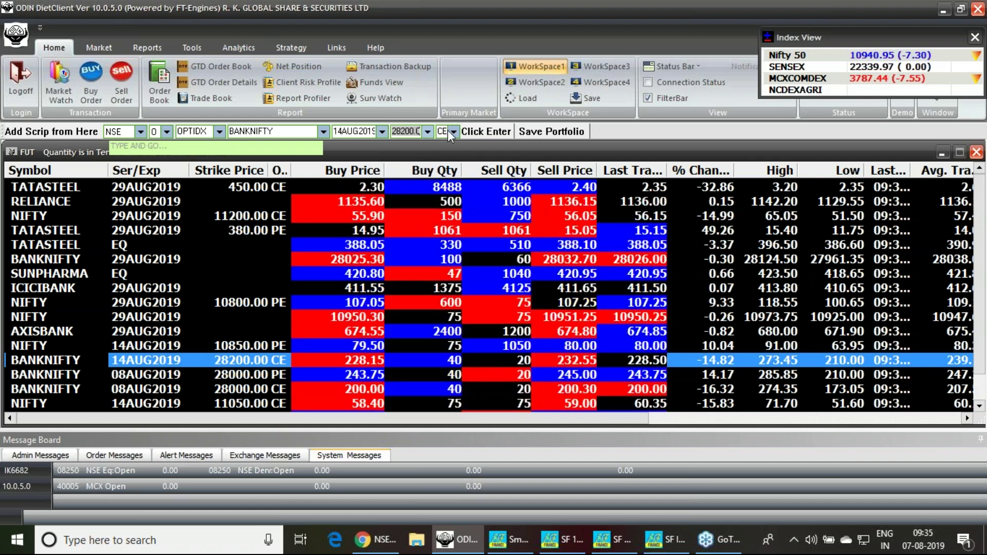
pyautogui.click(453, 133)
pyautogui.click(445, 156)
pyautogui.click(428, 131)
pyautogui.click(429, 147)
pyautogui.click(429, 147)
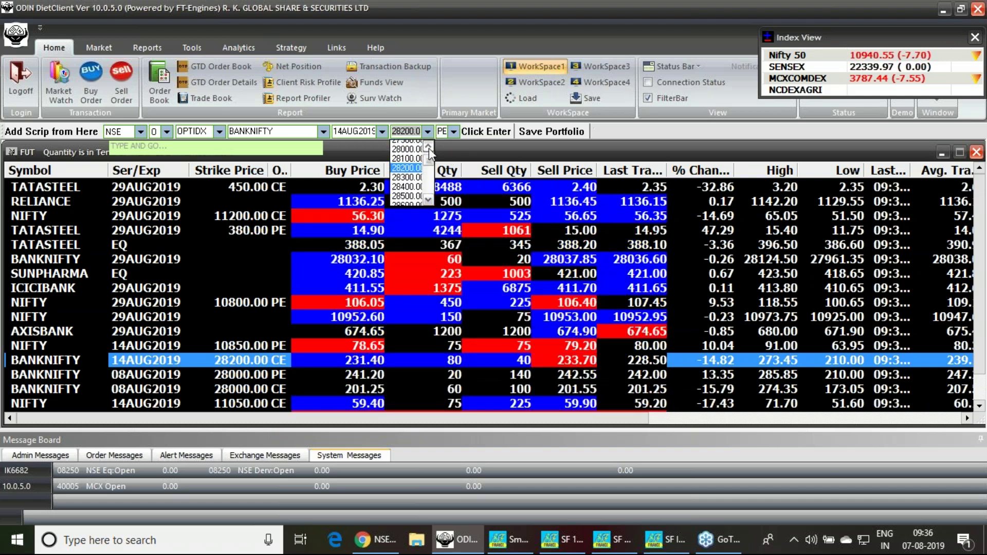
pyautogui.click(429, 147)
pyautogui.click(429, 148)
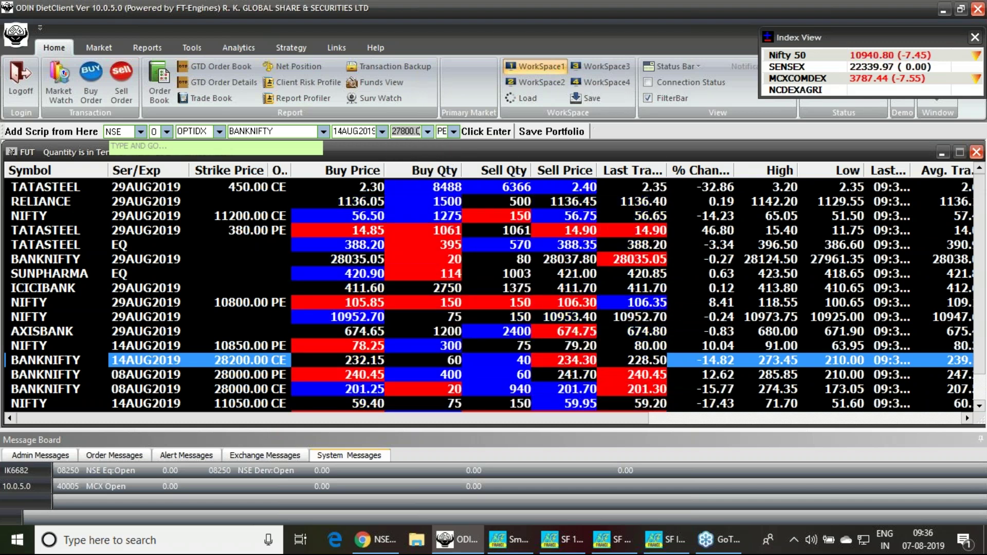
pyautogui.click(406, 145)
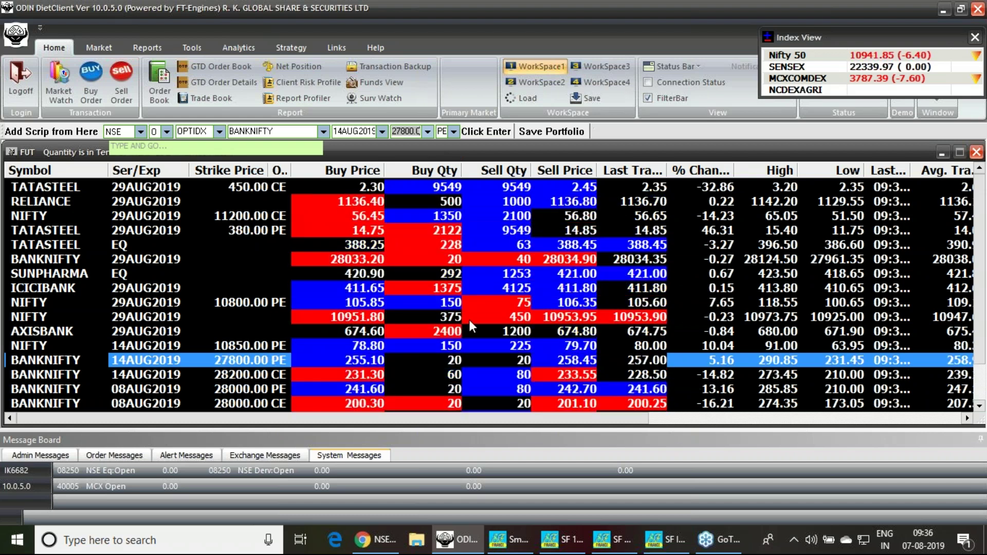
pyautogui.press('Return')
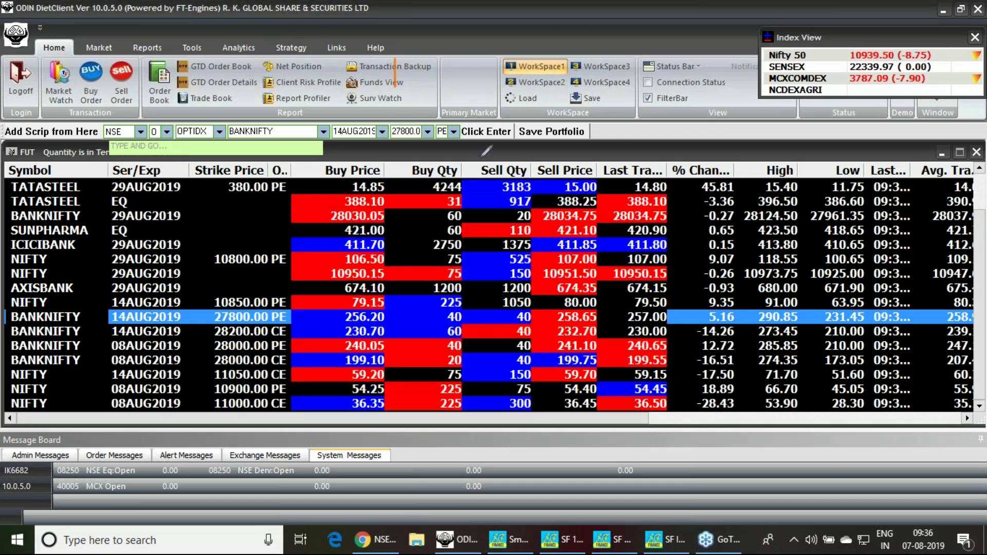
# Step: Handwrite "14 Aug", "8th" and a "B" bracketing "27800 PE" and "28200 CE", and mark the BANKNIFTY strike pairs in the market watch
pyautogui.moveTo(432, 94)
pyautogui.mouseDown()
pyautogui.moveTo(444, 72)
pyautogui.moveTo(500, 63)
pyautogui.mouseUp()
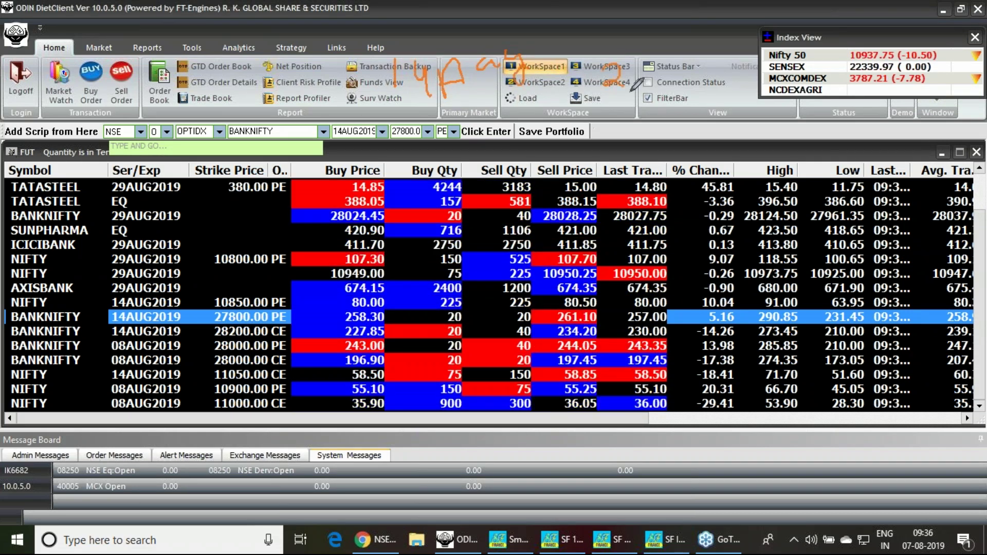
pyautogui.moveTo(606, 71); pyautogui.dragTo(649, 91)
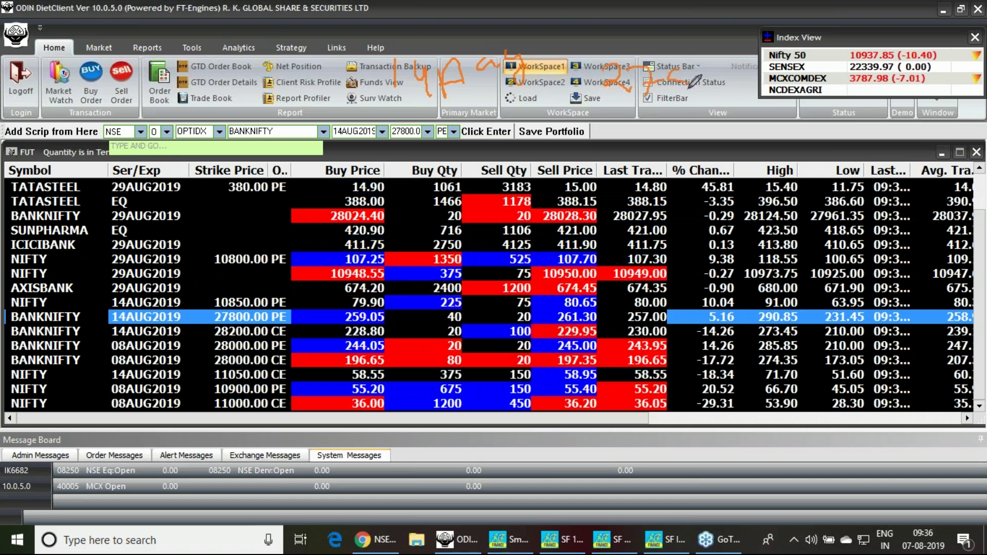
pyautogui.moveTo(725, 83); pyautogui.dragTo(736, 64)
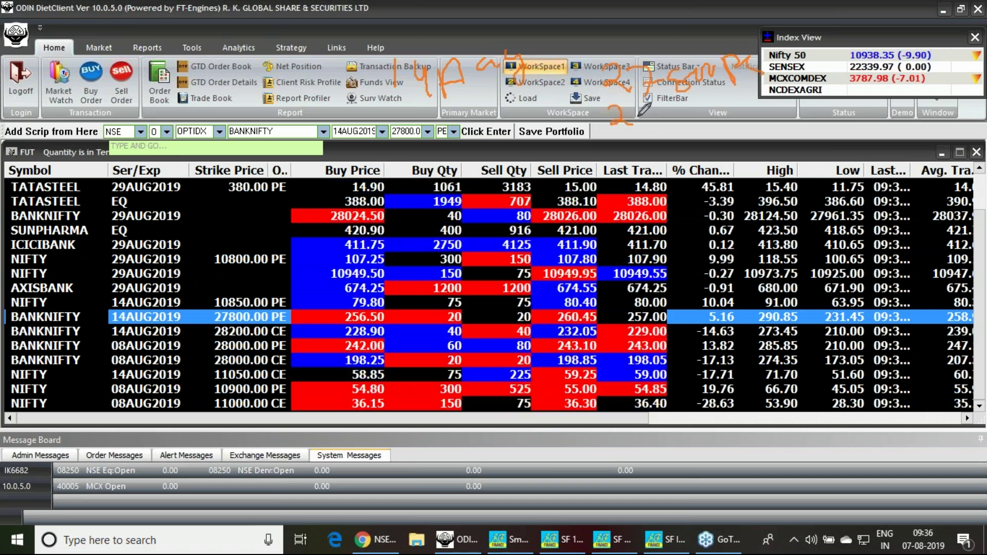
pyautogui.moveTo(652, 115)
pyautogui.mouseDown()
pyautogui.moveTo(647, 127)
pyautogui.moveTo(761, 109)
pyautogui.mouseUp()
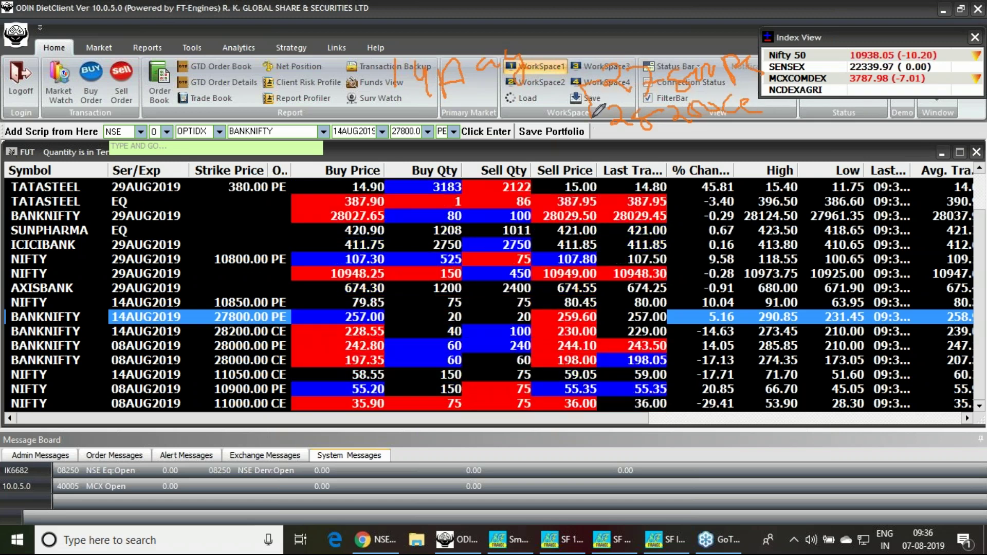
pyautogui.moveTo(538, 101); pyautogui.dragTo(540, 121)
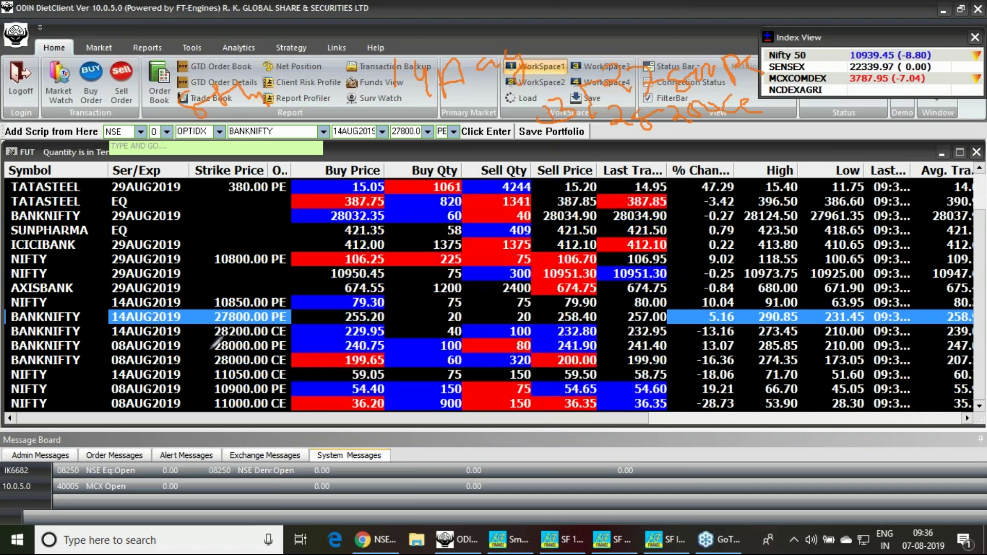
pyautogui.moveTo(211, 344); pyautogui.dragTo(213, 363)
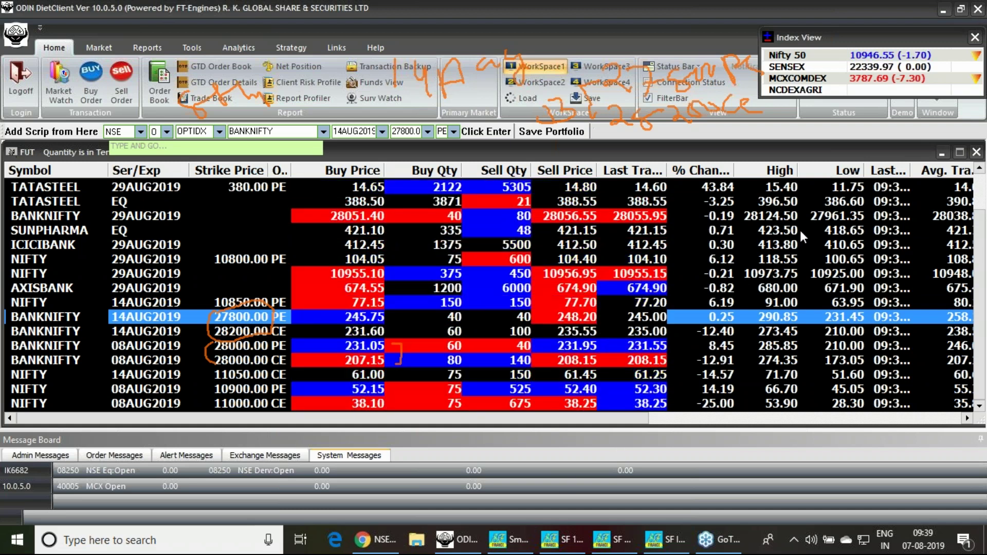
# Step: Switch to SF 1SD, open its previous analysis page in the browser, and log in with the prefilled credentials
pyautogui.click(525, 544)
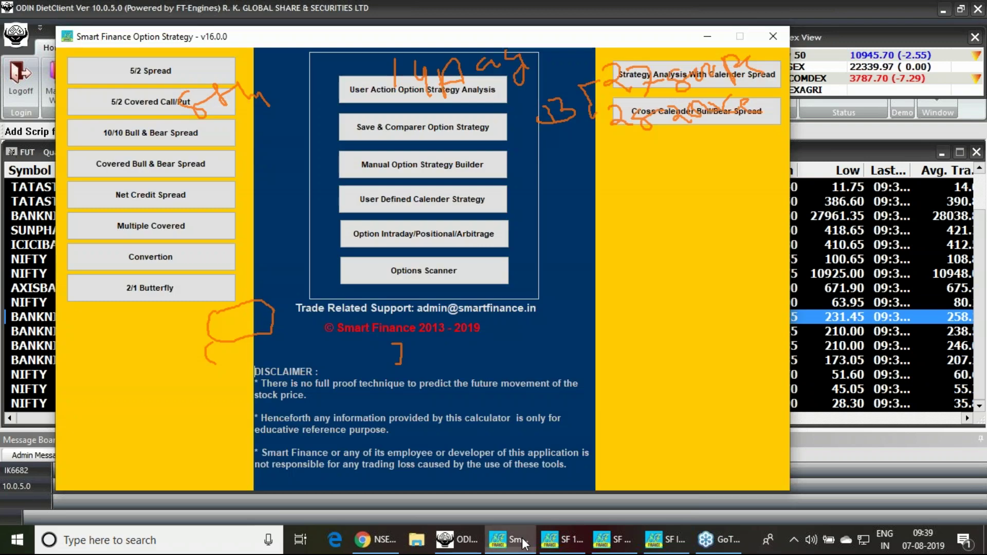
pyautogui.click(561, 547)
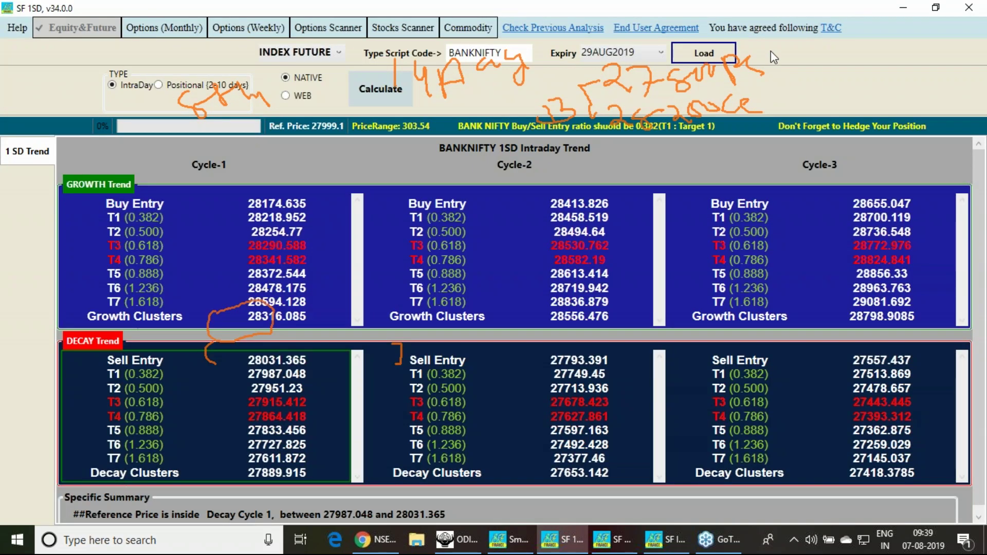
pyautogui.click(562, 35)
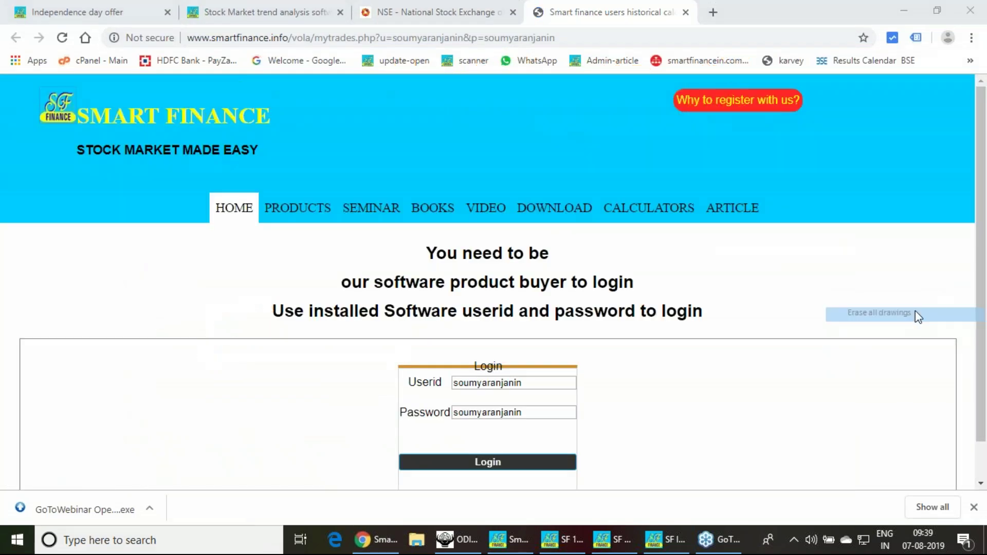
pyautogui.click(455, 469)
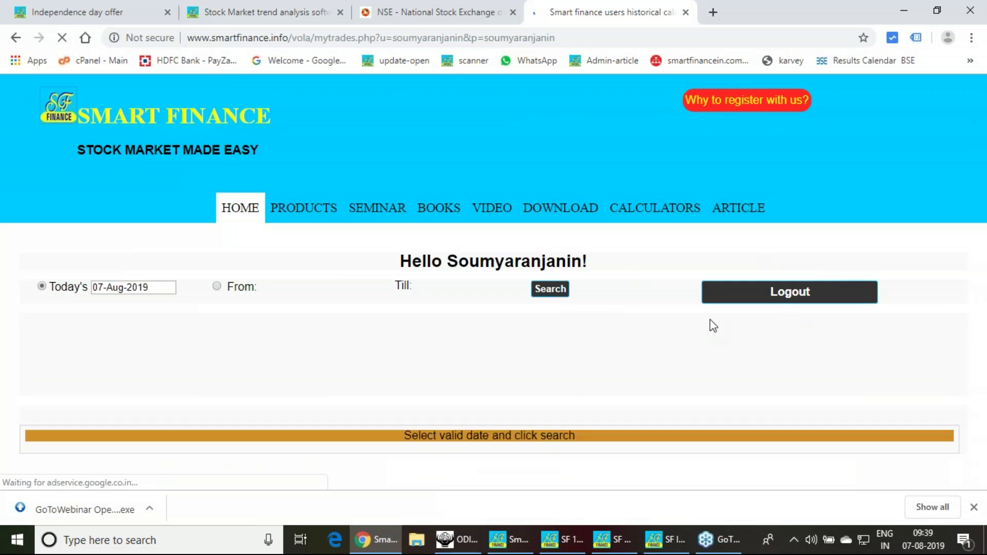
# Step: Open the NIFTY analysis from the 07-Aug-2019 search, underline its Up Cycle 1 T1 level and tick the Down Cycle 1 sell entry
pyautogui.click(560, 291)
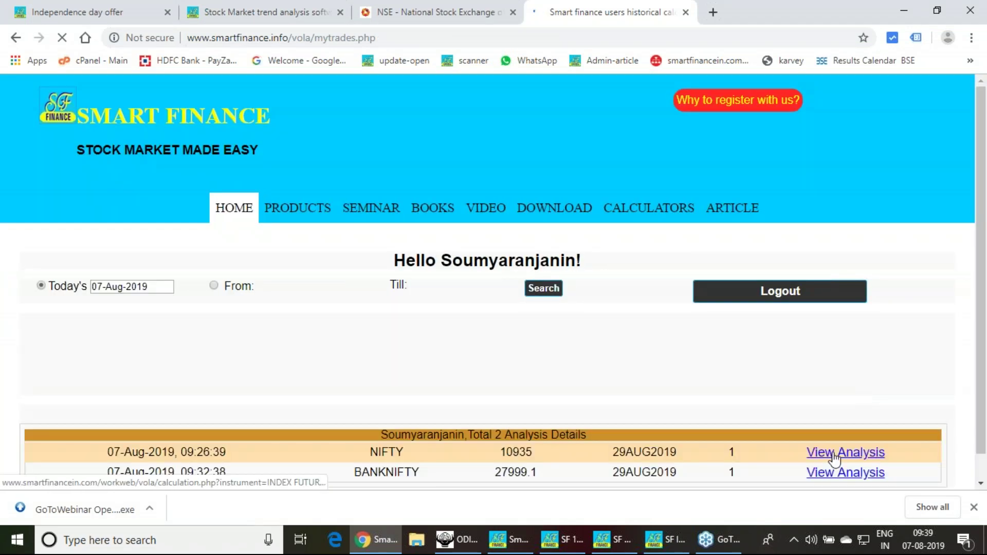
pyautogui.click(830, 455)
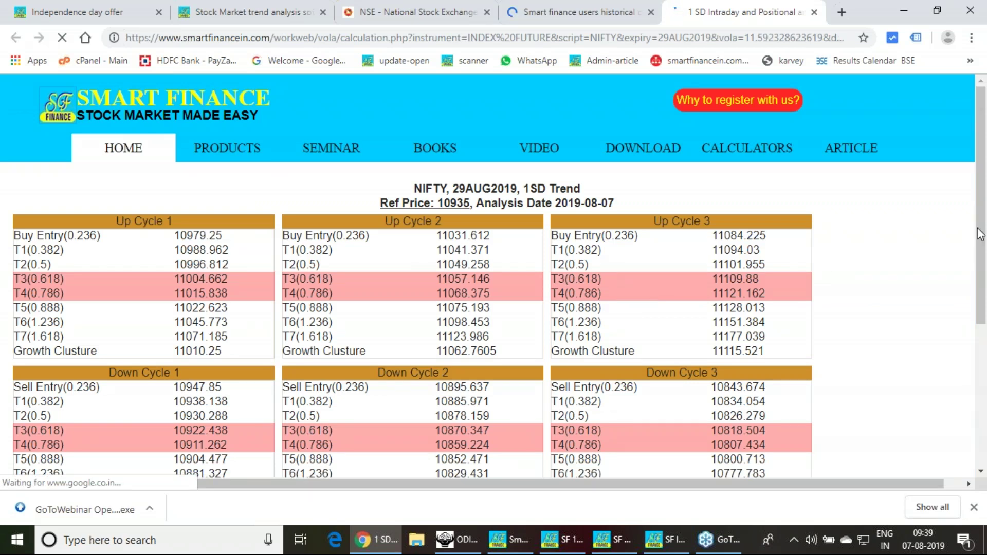
pyautogui.click(894, 242)
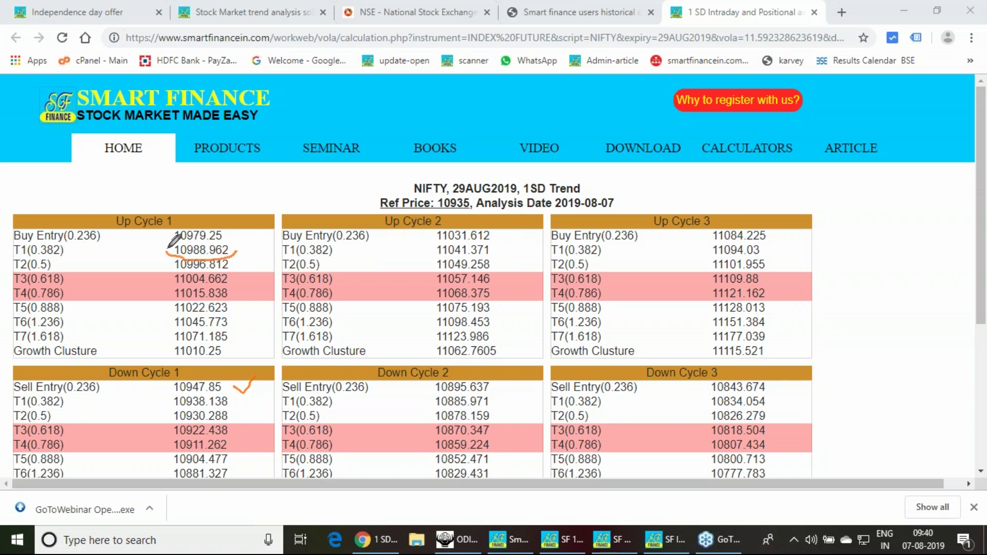
# Step: Circle the Up Cycle 1 T1 level on the NIFTY analysis, handwrite a circled "45" above the tables, and clear the annotations
pyautogui.moveTo(196, 239); pyautogui.dragTo(237, 246)
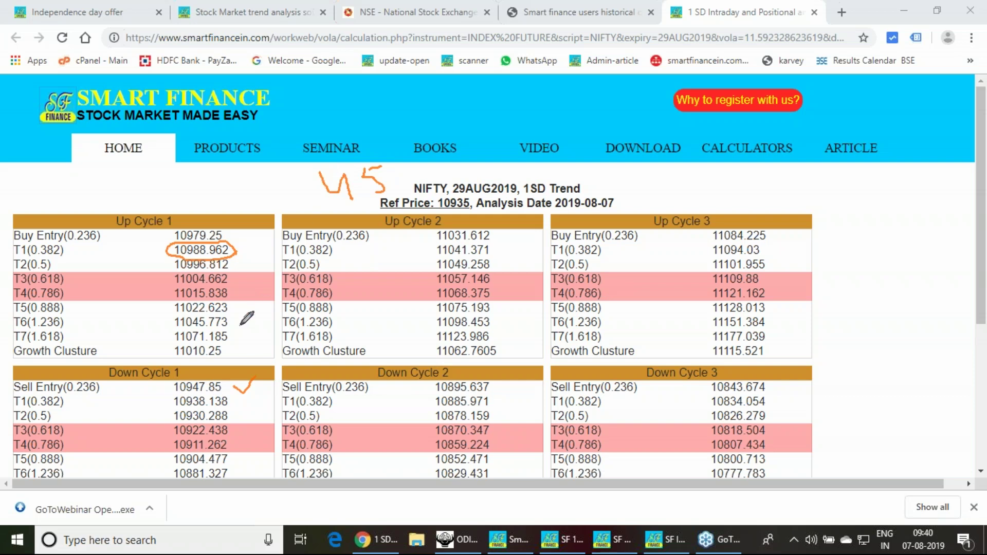
pyautogui.moveTo(322, 200)
pyautogui.mouseDown()
pyautogui.moveTo(404, 157)
pyautogui.moveTo(354, 209)
pyautogui.mouseUp()
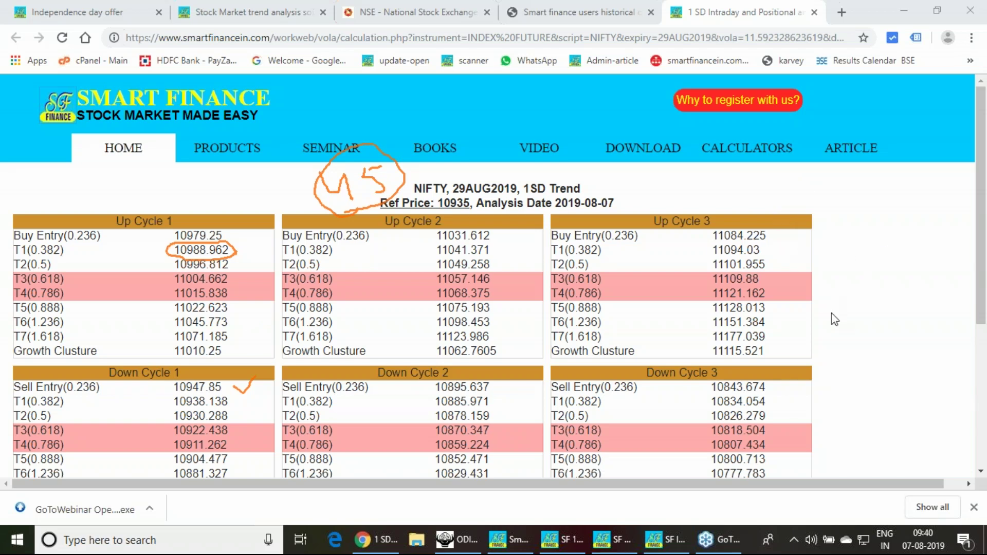
pyautogui.press('e')
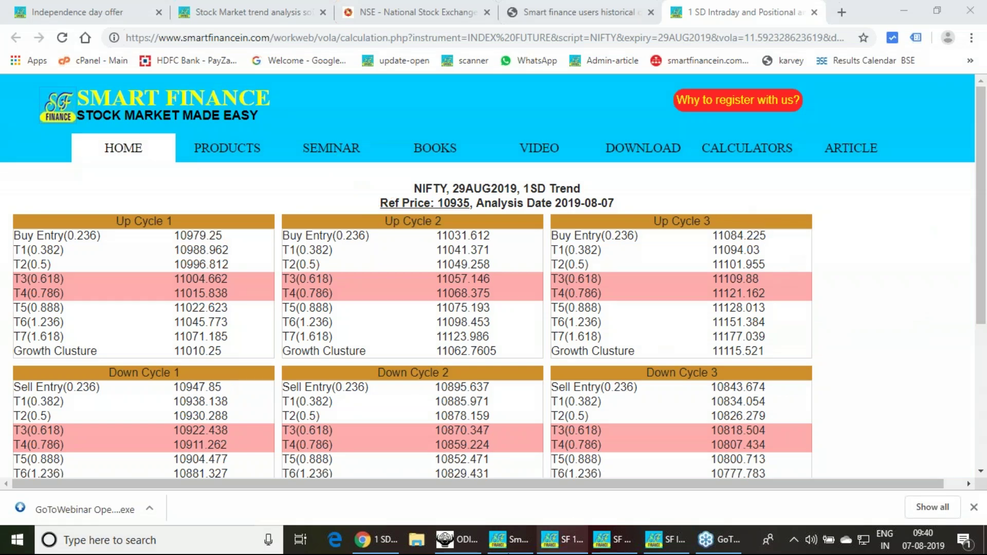
# Step: Check the ODIN market watch, switch to SF 1SD, and highlight the BANKNIFTY Cycle-1 T1 levels of the Decay and Growth trends
pyautogui.click(474, 548)
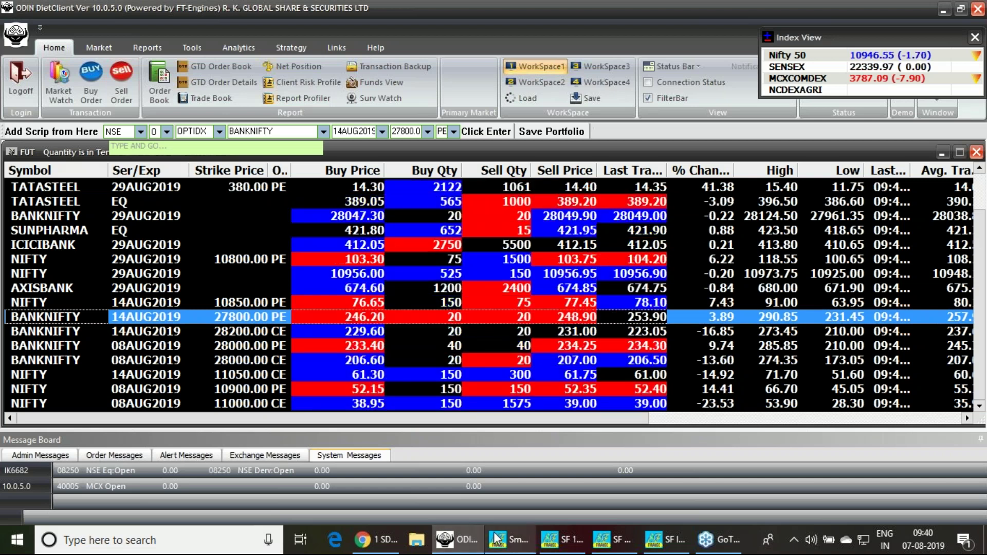
pyautogui.moveTo(496, 539)
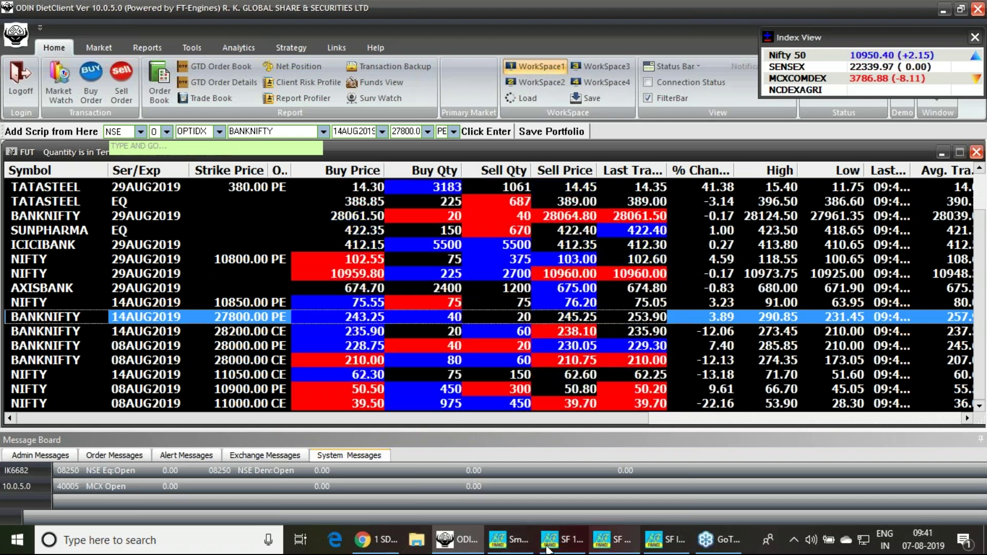
pyautogui.click(514, 540)
pyautogui.click(562, 539)
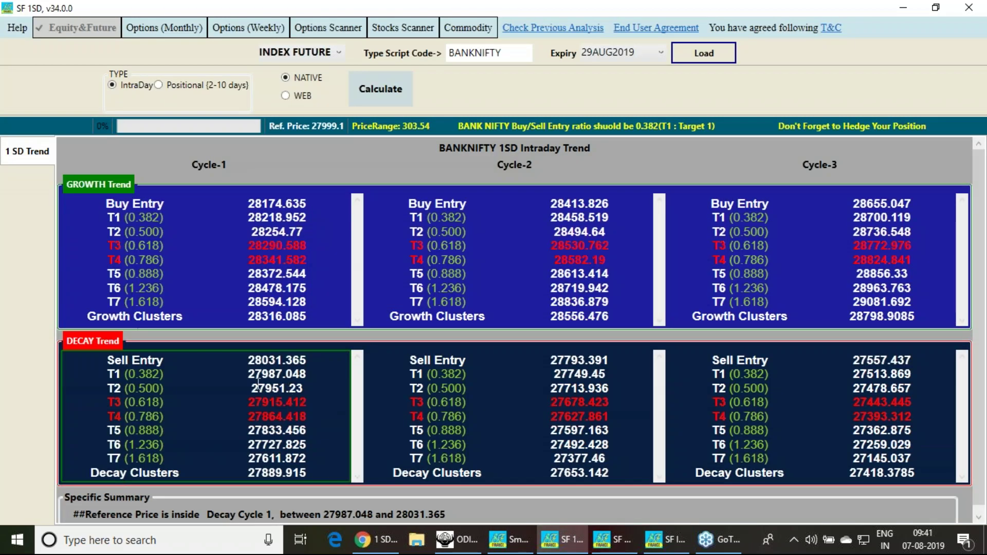
pyautogui.moveTo(263, 380); pyautogui.dragTo(313, 379)
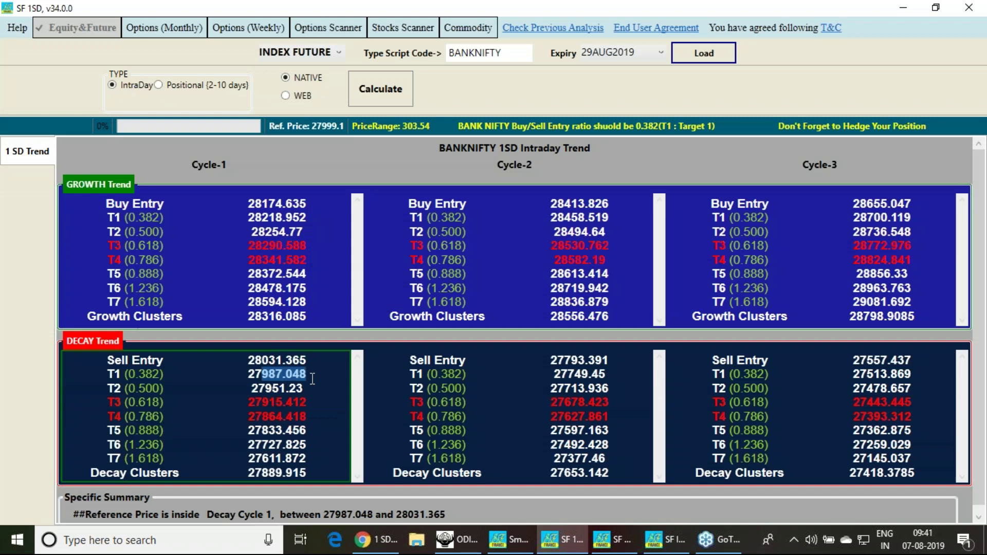
pyautogui.moveTo(242, 220); pyautogui.dragTo(329, 216)
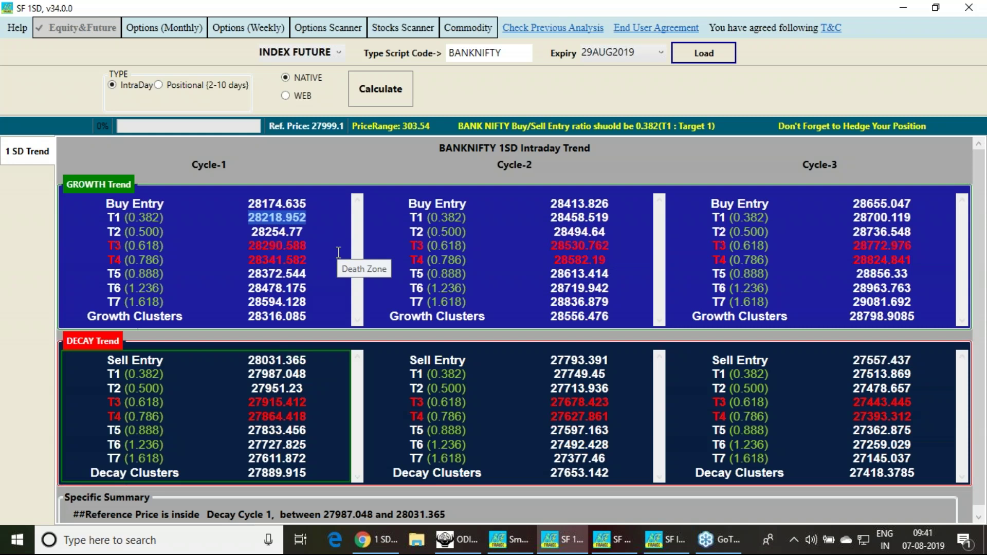
# Step: Switch to SF Integrated Tool and load the INDEX FUTURE data for BANKNIFTY with expiry 29AUG2019
pyautogui.click(563, 540)
pyautogui.click(612, 545)
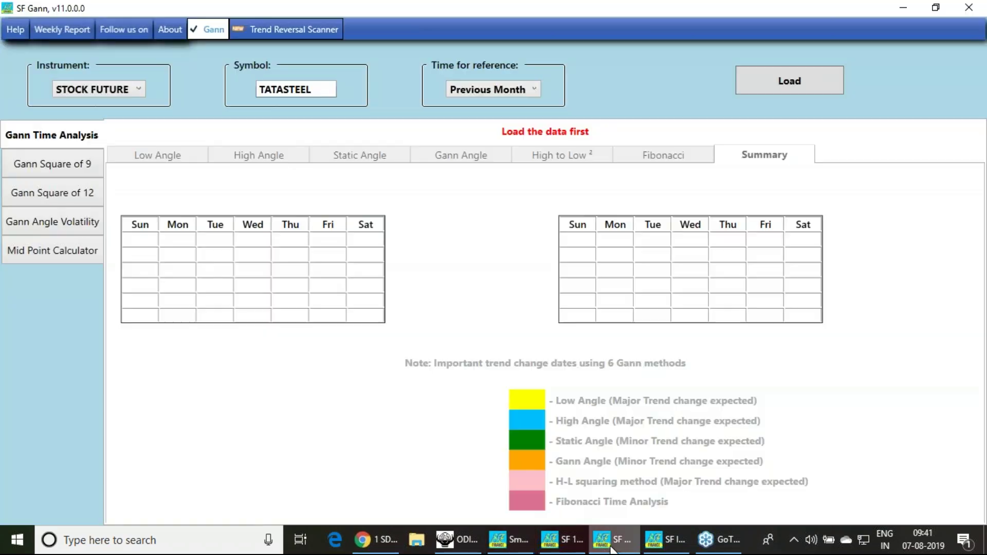
pyautogui.click(666, 545)
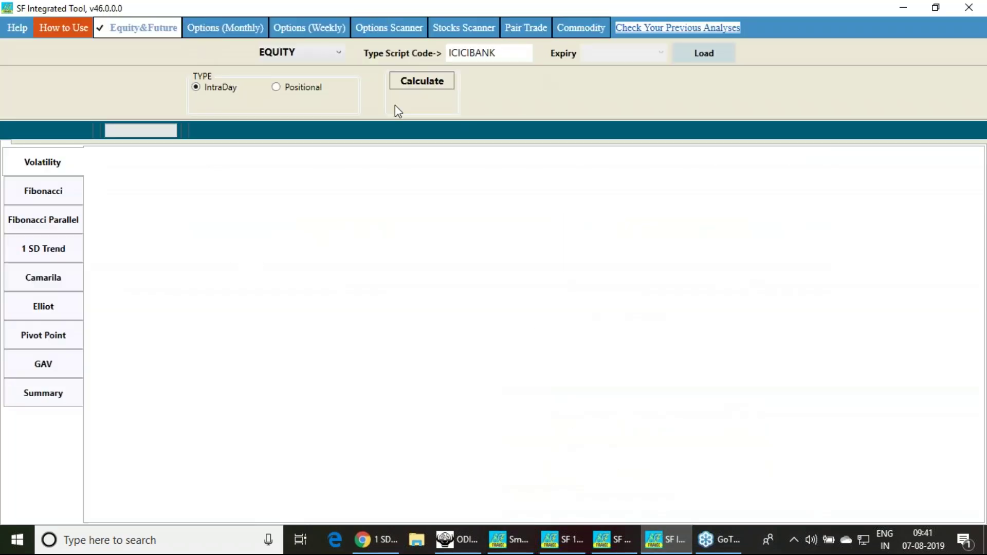
pyautogui.click(311, 57)
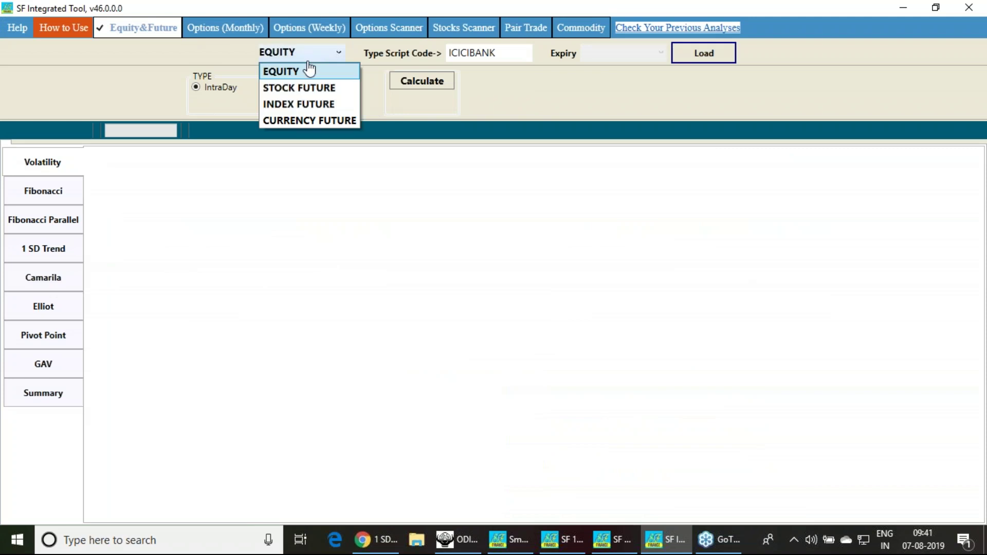
pyautogui.click(306, 105)
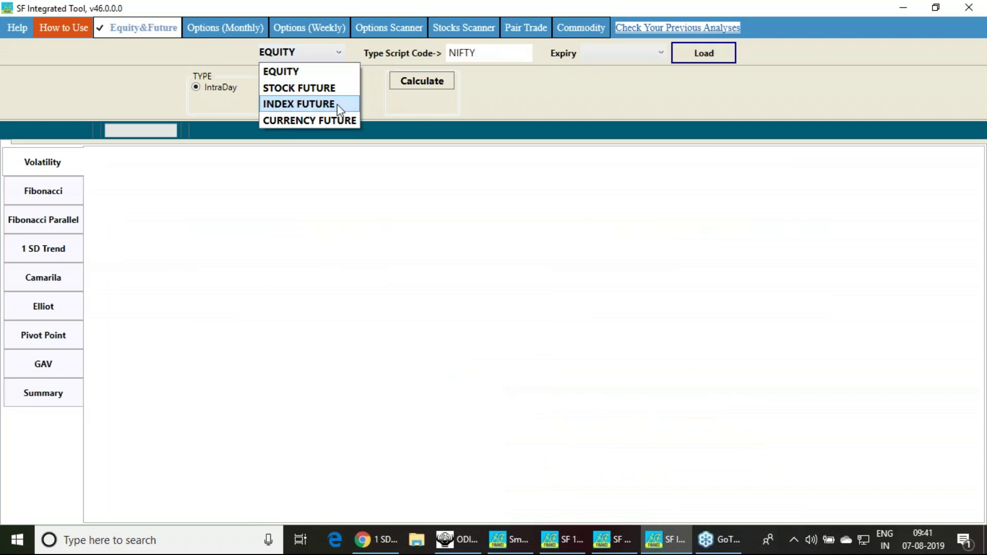
pyautogui.moveTo(493, 55); pyautogui.dragTo(455, 56)
pyautogui.write('bank')
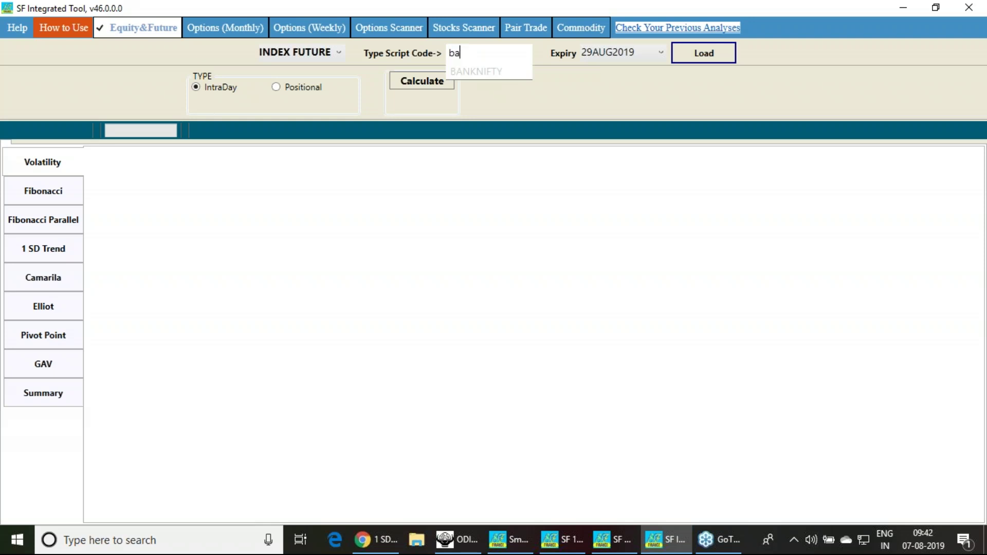
pyautogui.click(476, 71)
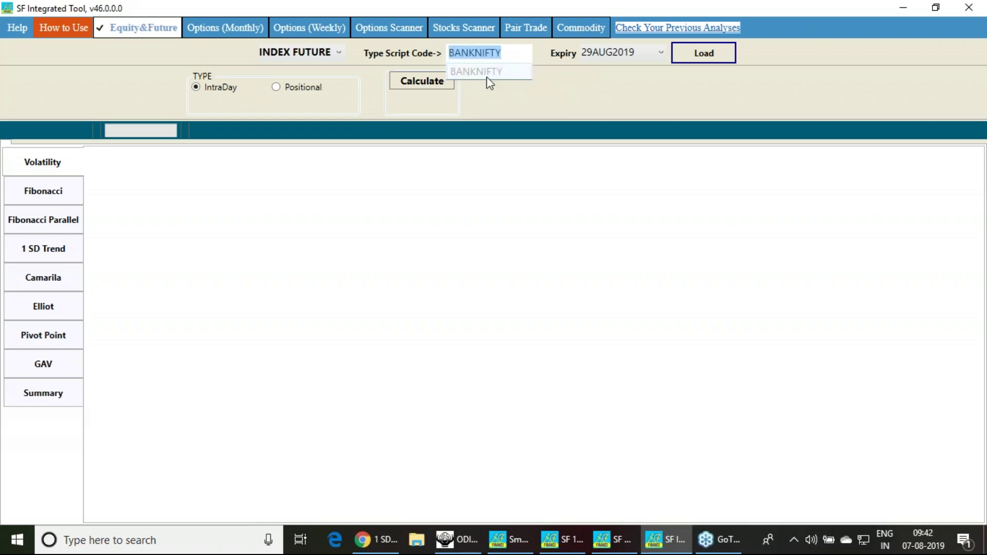
pyautogui.click(696, 61)
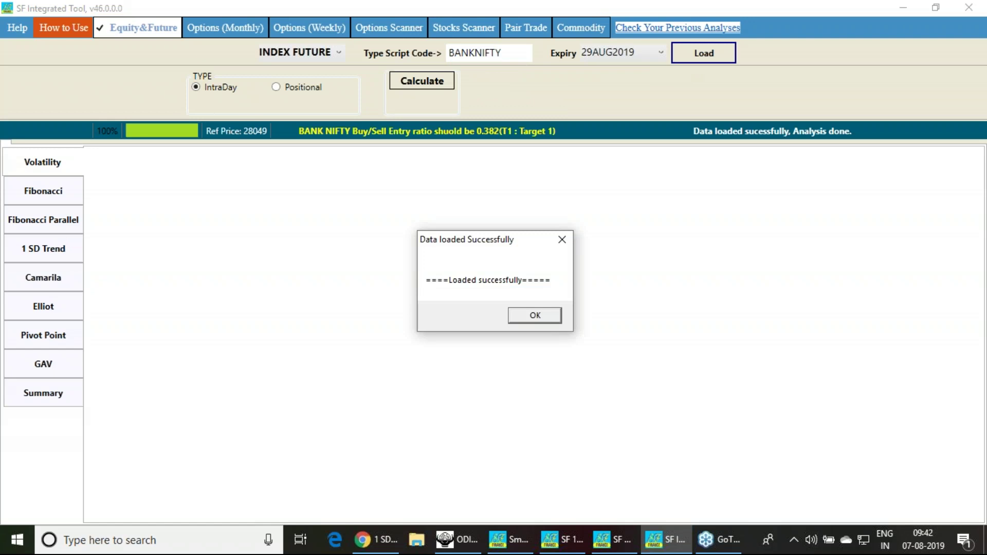
pyautogui.click(535, 318)
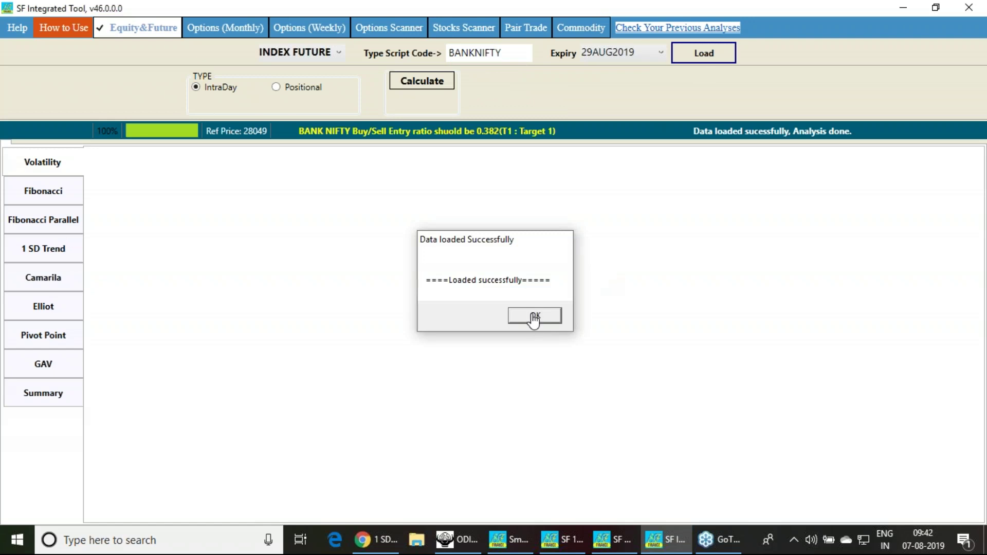
# Step: Review BANKNIFTY's 1 SD Trend, Volatility, Fibonacci, Fibonacci Parallel and Summary analyses
pyautogui.click(44, 252)
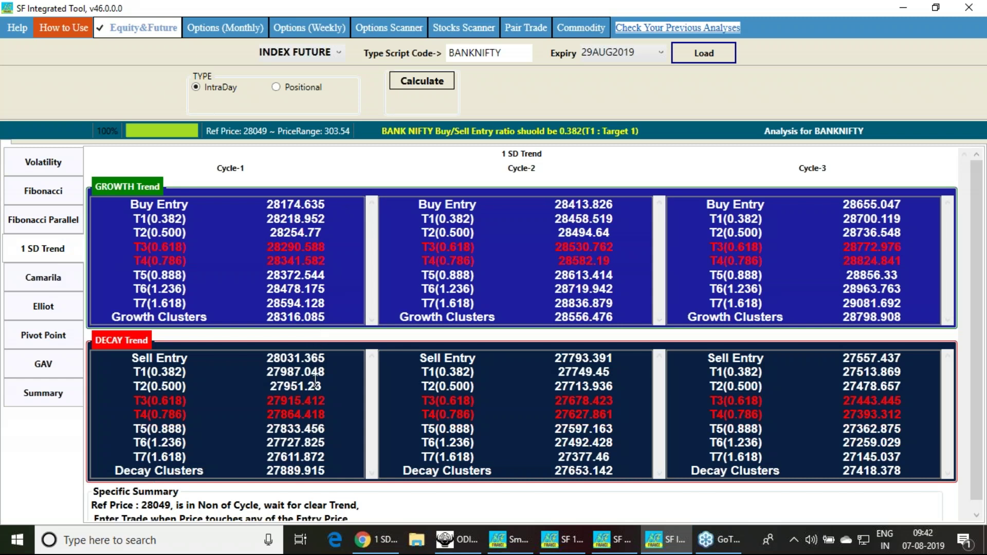
pyautogui.click(27, 166)
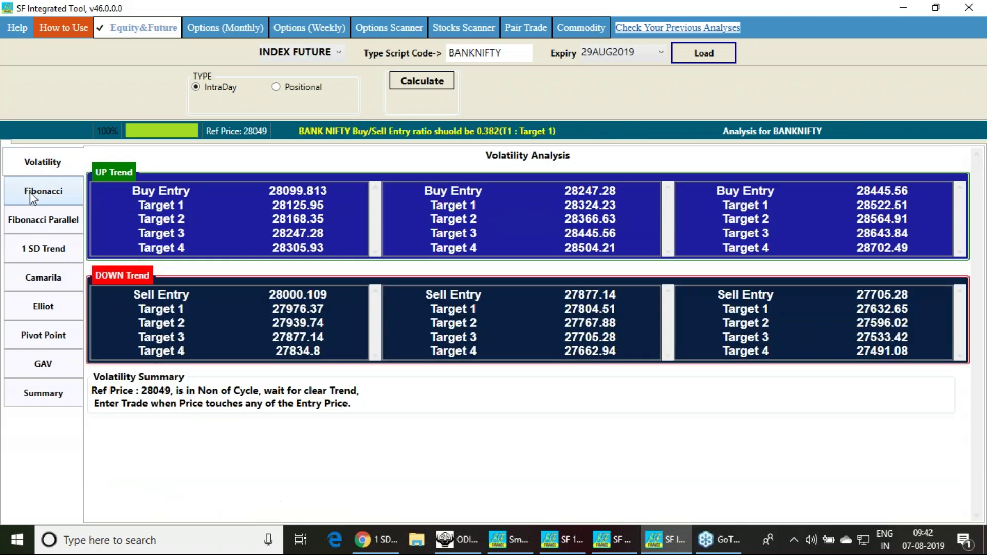
pyautogui.click(30, 193)
pyautogui.click(41, 219)
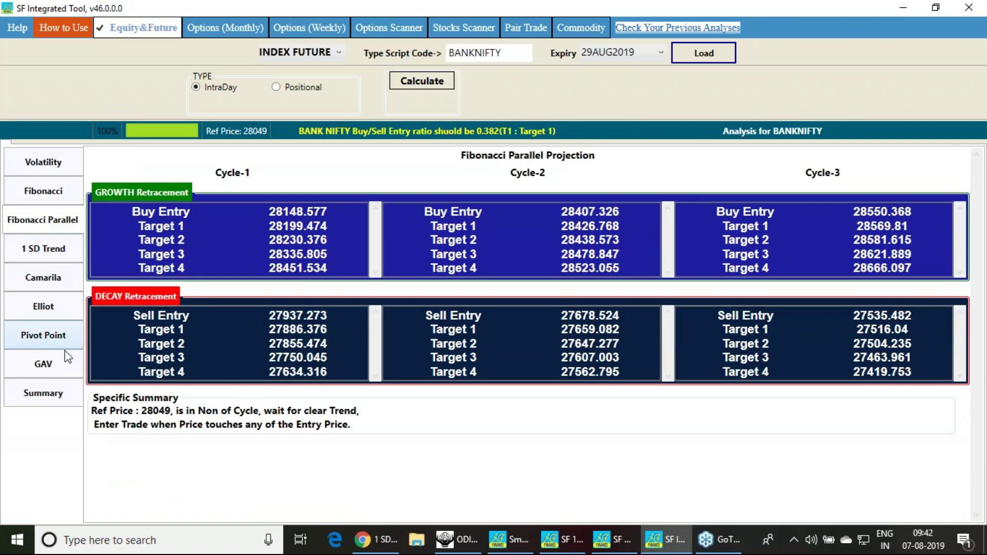
pyautogui.click(54, 397)
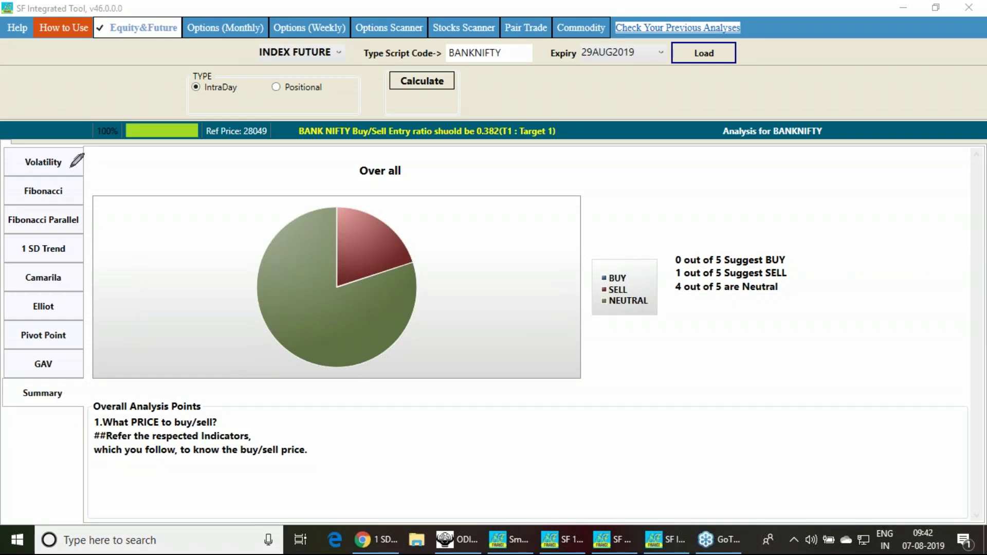
# Step: Tick Volatility, Fibonacci, Fibonacci Parallel, 1 SD Trend and Elliot, mark the buy, sell and neutral suggestions in the summary, and clear the marks
pyautogui.moveTo(71, 167); pyautogui.dragTo(90, 158)
pyautogui.moveTo(70, 194); pyautogui.dragTo(85, 186)
pyautogui.moveTo(66, 244); pyautogui.dragTo(82, 232)
pyautogui.moveTo(60, 310); pyautogui.dragTo(80, 291)
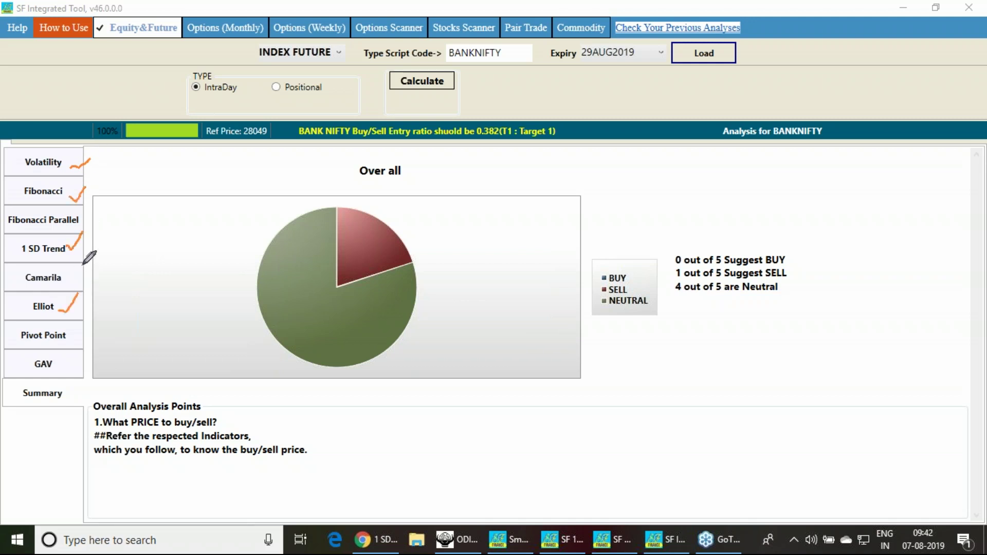
pyautogui.moveTo(65, 228); pyautogui.dragTo(83, 218)
pyautogui.moveTo(712, 241)
pyautogui.mouseDown()
pyautogui.moveTo(720, 250)
pyautogui.moveTo(731, 232)
pyautogui.mouseUp()
pyautogui.moveTo(791, 267); pyautogui.dragTo(811, 256)
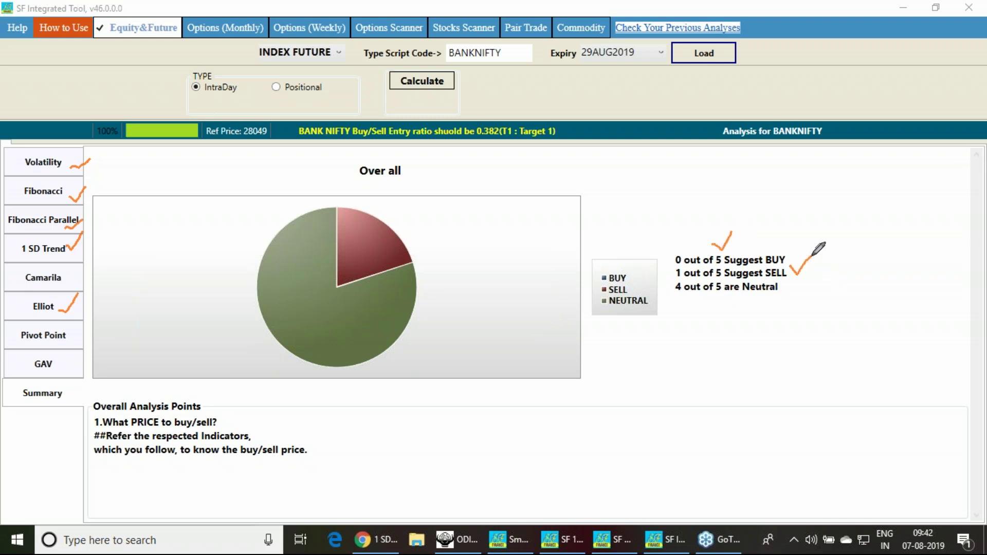
pyautogui.moveTo(700, 300); pyautogui.dragTo(719, 297)
pyautogui.press('Escape')
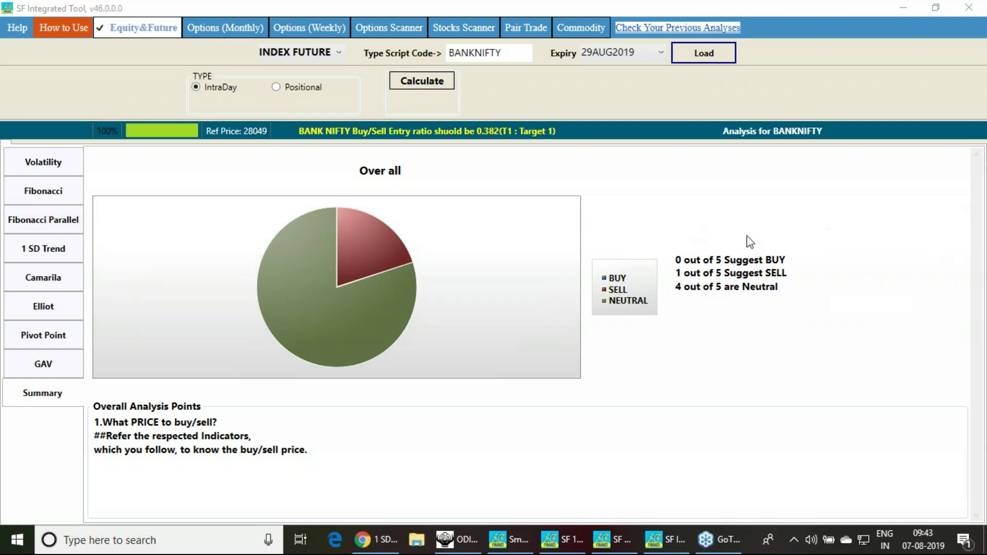
# Step: Glance at ODIN and SF 1SD, switch to SF Gann, and scan the stocks for trend change with the Trend Reversal Scanner
pyautogui.click(454, 543)
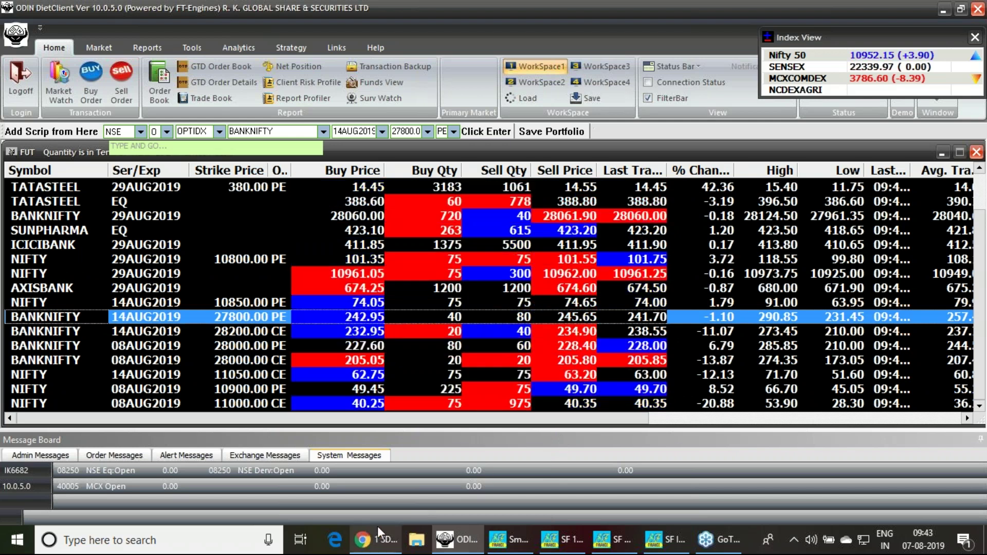
pyautogui.click(573, 547)
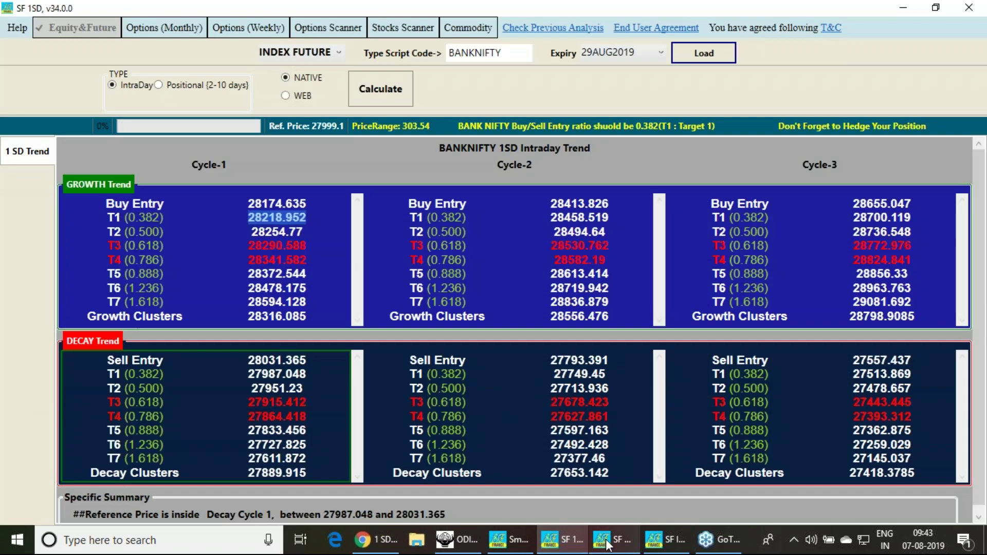
pyautogui.click(611, 545)
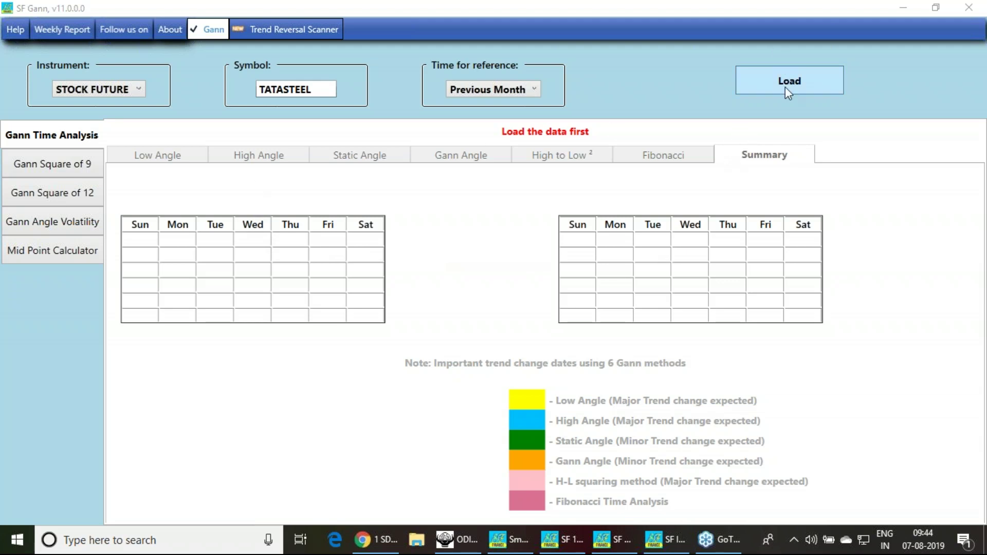
pyautogui.click(279, 34)
pyautogui.click(279, 30)
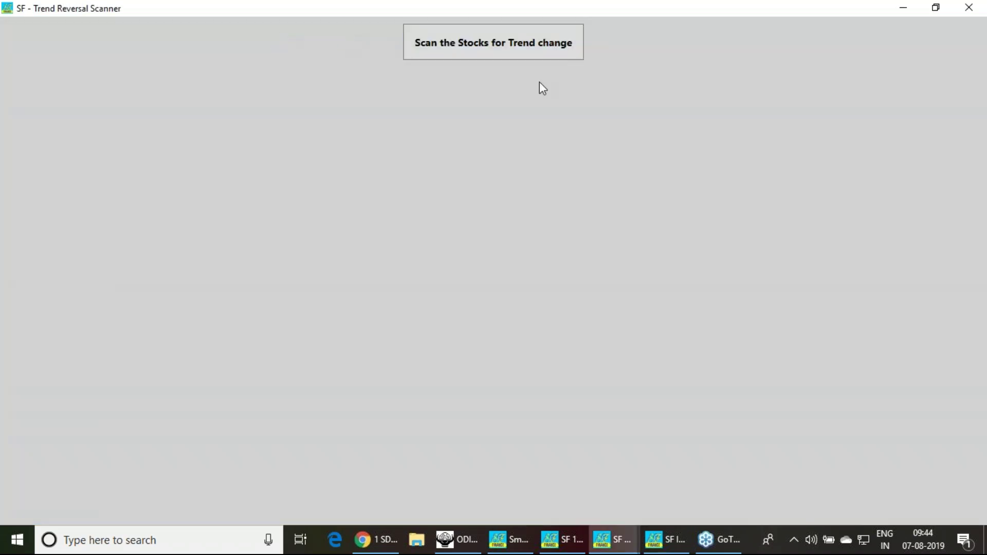
pyautogui.click(538, 52)
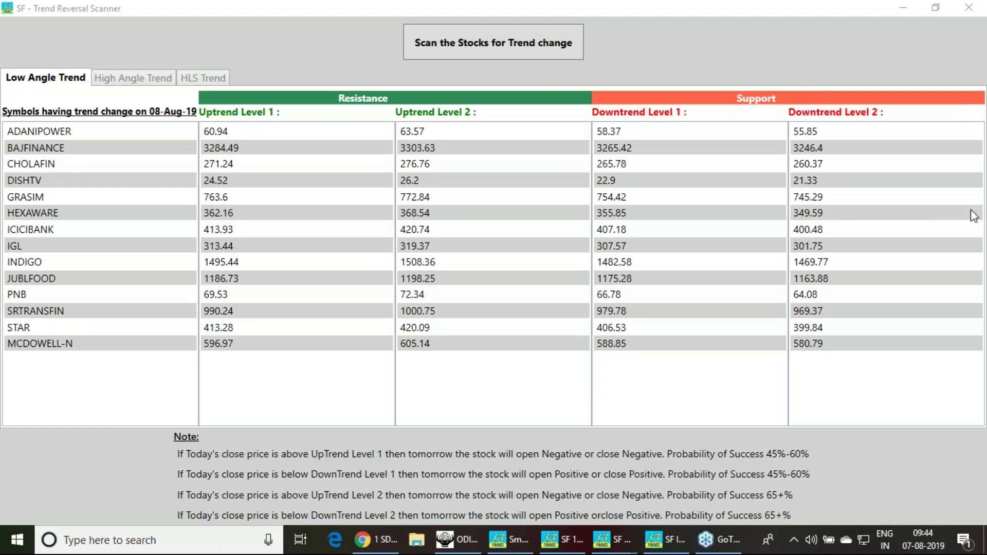
# Step: Handwrite a circled "7" and "8th" above the scan results, mark the Low Angle, High Angle and HLS Trend headings, and clear the annotations
pyautogui.moveTo(748, 53)
pyautogui.mouseDown()
pyautogui.moveTo(777, 48)
pyautogui.moveTo(768, 80)
pyautogui.moveTo(781, 64)
pyautogui.moveTo(833, 59)
pyautogui.moveTo(734, 53)
pyautogui.moveTo(795, 46)
pyautogui.moveTo(789, 85)
pyautogui.mouseUp()
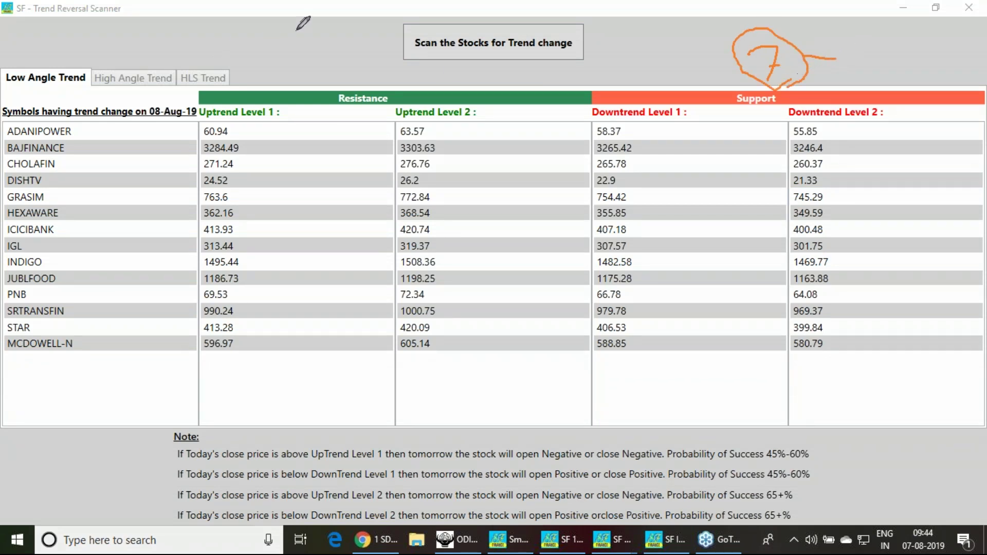
pyautogui.moveTo(309, 40)
pyautogui.mouseDown()
pyautogui.moveTo(311, 27)
pyautogui.moveTo(321, 42)
pyautogui.moveTo(342, 37)
pyautogui.moveTo(357, 49)
pyautogui.mouseUp()
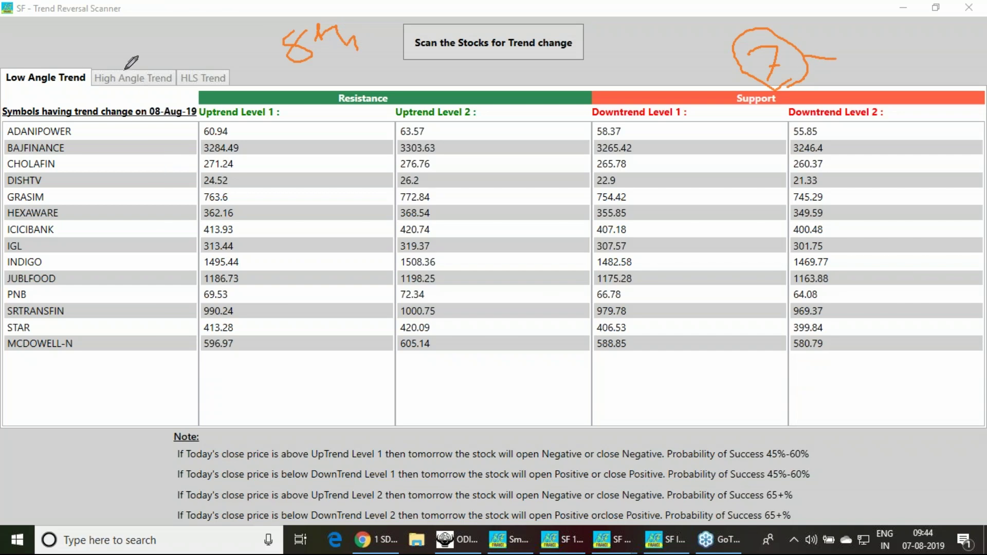
pyautogui.moveTo(119, 62)
pyautogui.mouseDown()
pyautogui.moveTo(126, 67)
pyautogui.moveTo(138, 47)
pyautogui.mouseUp()
pyautogui.moveTo(52, 56)
pyautogui.mouseDown()
pyautogui.moveTo(60, 62)
pyautogui.moveTo(76, 46)
pyautogui.mouseUp()
pyautogui.moveTo(201, 52); pyautogui.dragTo(219, 50)
pyautogui.press('e')
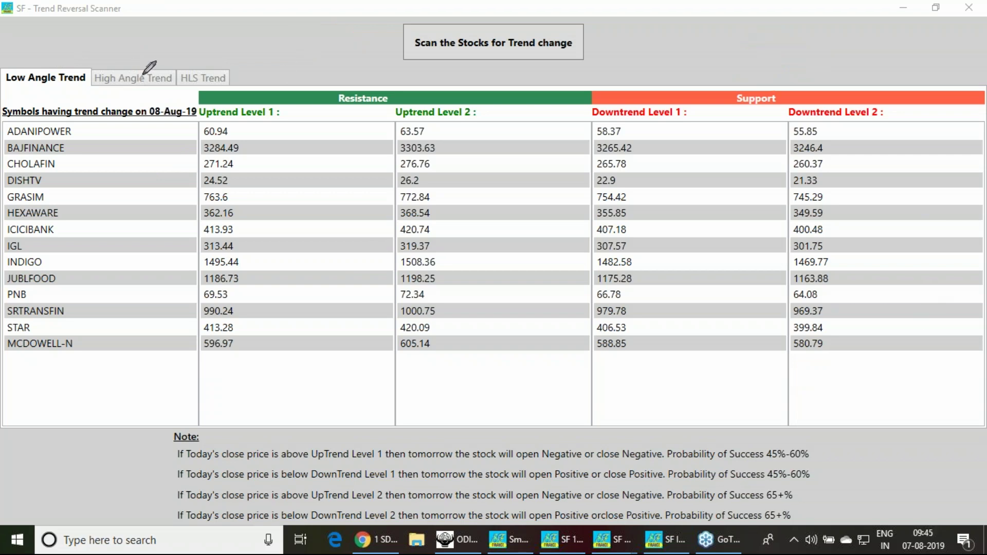
pyautogui.moveTo(137, 41)
pyautogui.mouseDown()
pyautogui.moveTo(145, 71)
pyautogui.moveTo(153, 60)
pyautogui.mouseUp()
pyautogui.moveTo(210, 46); pyautogui.dragTo(212, 67)
pyautogui.press('Escape')
# Step: Underline the 08-Aug-19 trend change date, circle ADANIPOWER's Uptrend Level 1 and Level 2 values, and handwrite "7th Aug" above the table
pyautogui.moveTo(152, 121); pyautogui.dragTo(171, 122)
pyautogui.moveTo(229, 138); pyautogui.dragTo(233, 137)
pyautogui.moveTo(230, 137)
pyautogui.mouseDown()
pyautogui.moveTo(199, 128)
pyautogui.moveTo(242, 122)
pyautogui.moveTo(232, 137)
pyautogui.mouseUp()
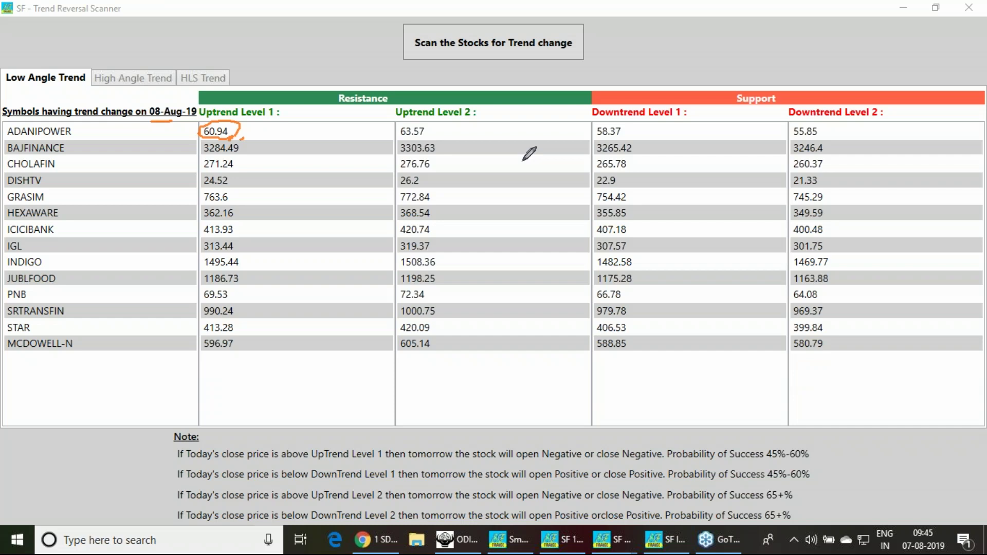
pyautogui.moveTo(320, 37)
pyautogui.mouseDown()
pyautogui.moveTo(347, 34)
pyautogui.moveTo(340, 51)
pyautogui.moveTo(366, 47)
pyautogui.moveTo(363, 55)
pyautogui.moveTo(389, 42)
pyautogui.moveTo(400, 53)
pyautogui.moveTo(396, 80)
pyautogui.moveTo(419, 62)
pyautogui.moveTo(455, 89)
pyautogui.mouseUp()
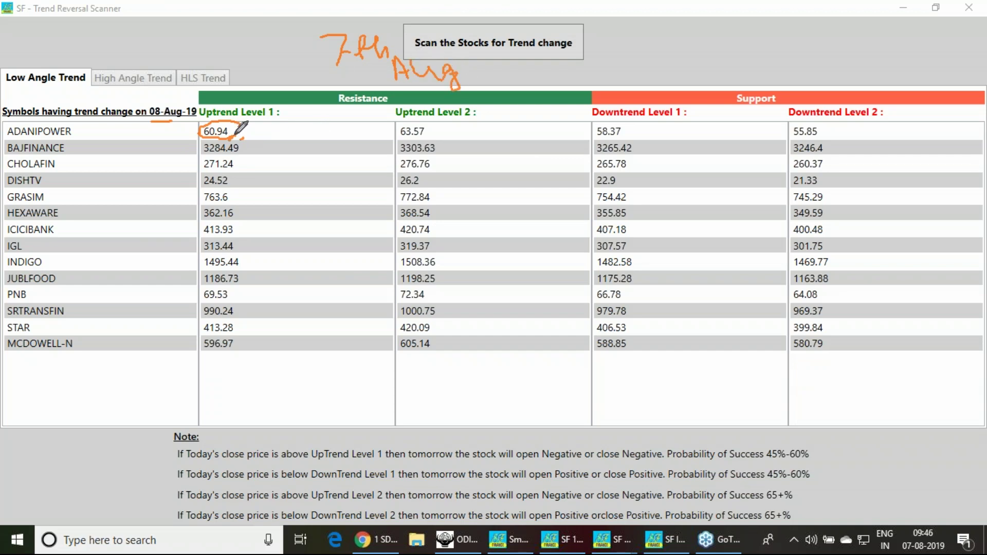
pyautogui.moveTo(425, 136)
pyautogui.mouseDown()
pyautogui.moveTo(399, 137)
pyautogui.moveTo(424, 119)
pyautogui.moveTo(429, 136)
pyautogui.mouseUp()
# Step: Handwrite "8" above the Support columns with two "-ve" notes below it for a negative open or close
pyautogui.moveTo(748, 25)
pyautogui.mouseDown()
pyautogui.moveTo(740, 38)
pyautogui.moveTo(751, 23)
pyautogui.mouseUp()
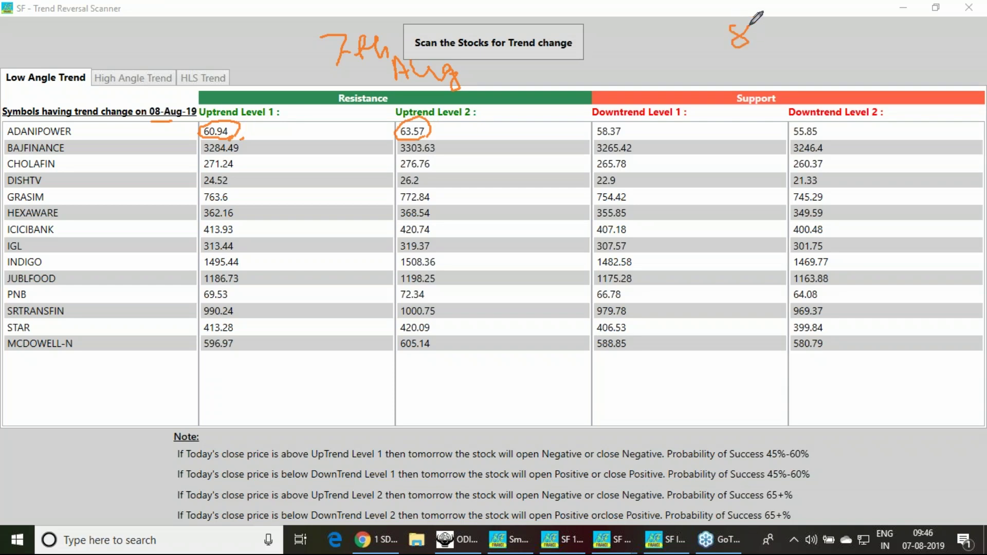
pyautogui.click(764, 63)
pyautogui.moveTo(764, 62)
pyautogui.mouseDown()
pyautogui.moveTo(815, 48)
pyautogui.moveTo(827, 66)
pyautogui.moveTo(853, 53)
pyautogui.mouseUp()
pyautogui.moveTo(791, 75)
pyautogui.mouseDown()
pyautogui.moveTo(858, 87)
pyautogui.moveTo(869, 71)
pyautogui.mouseUp()
pyautogui.moveTo(769, 89); pyautogui.dragTo(784, 86)
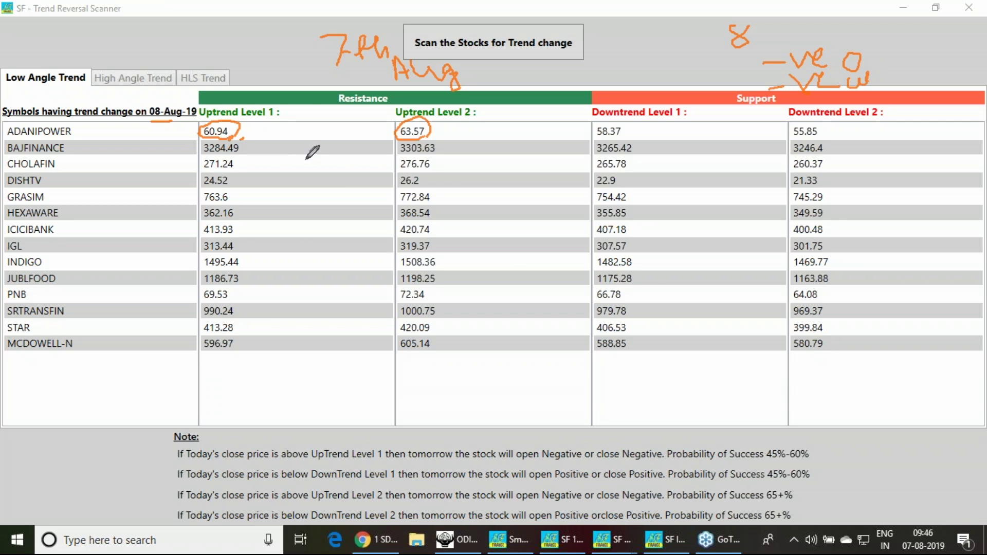
# Step: Mark a plus sign, a tick and the Uptrend levels, underline "Level 2" and circle "65+%" in the note, and clear all annotations
pyautogui.moveTo(497, 61)
pyautogui.mouseDown()
pyautogui.moveTo(524, 55)
pyautogui.moveTo(514, 80)
pyautogui.mouseUp()
pyautogui.moveTo(802, 38); pyautogui.dragTo(825, 26)
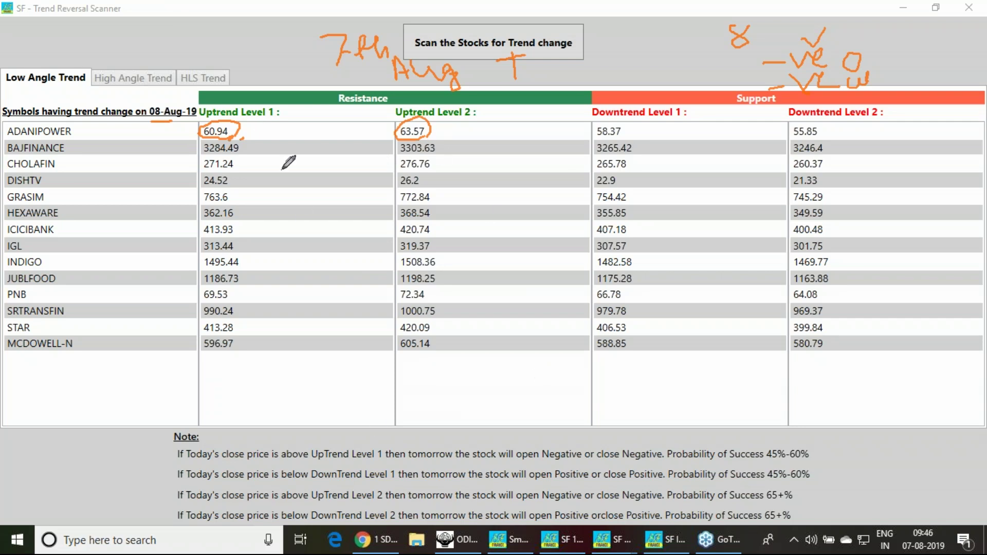
pyautogui.moveTo(273, 88); pyautogui.dragTo(275, 101)
pyautogui.moveTo(456, 122)
pyautogui.mouseDown()
pyautogui.moveTo(457, 137)
pyautogui.moveTo(463, 129)
pyautogui.mouseUp()
pyautogui.moveTo(357, 506); pyautogui.dragTo(386, 503)
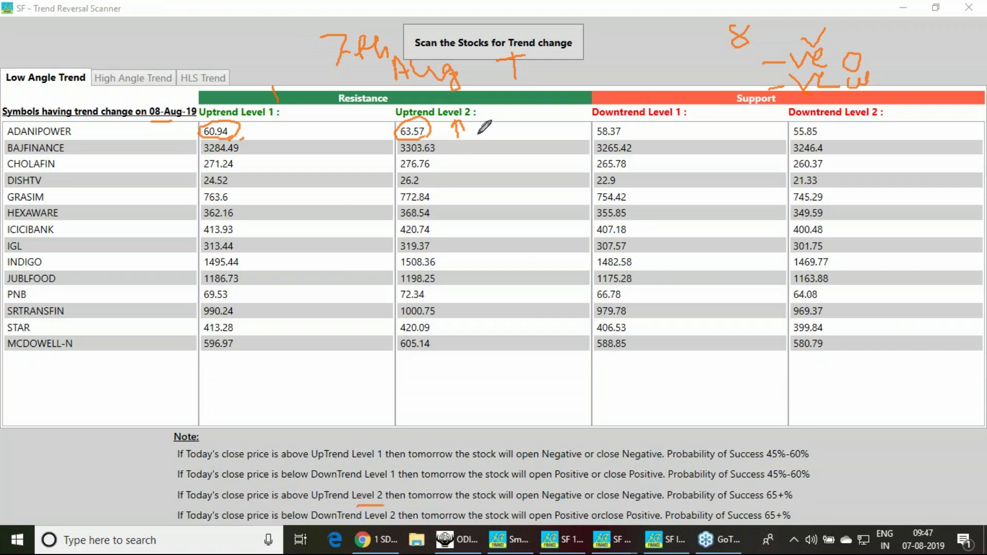
pyautogui.moveTo(798, 500)
pyautogui.mouseDown()
pyautogui.moveTo(766, 505)
pyautogui.moveTo(784, 480)
pyautogui.moveTo(806, 488)
pyautogui.moveTo(797, 499)
pyautogui.mouseUp()
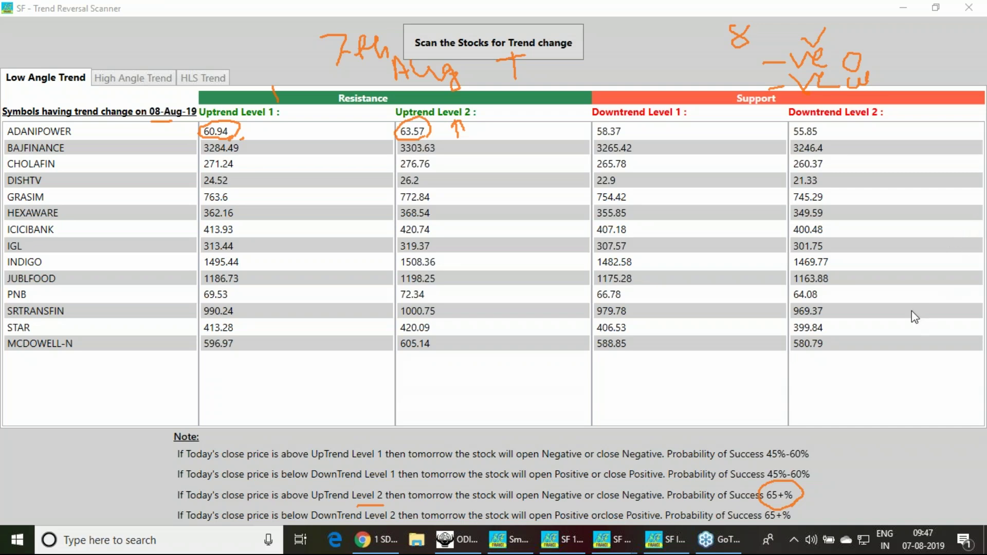
pyautogui.press('e')
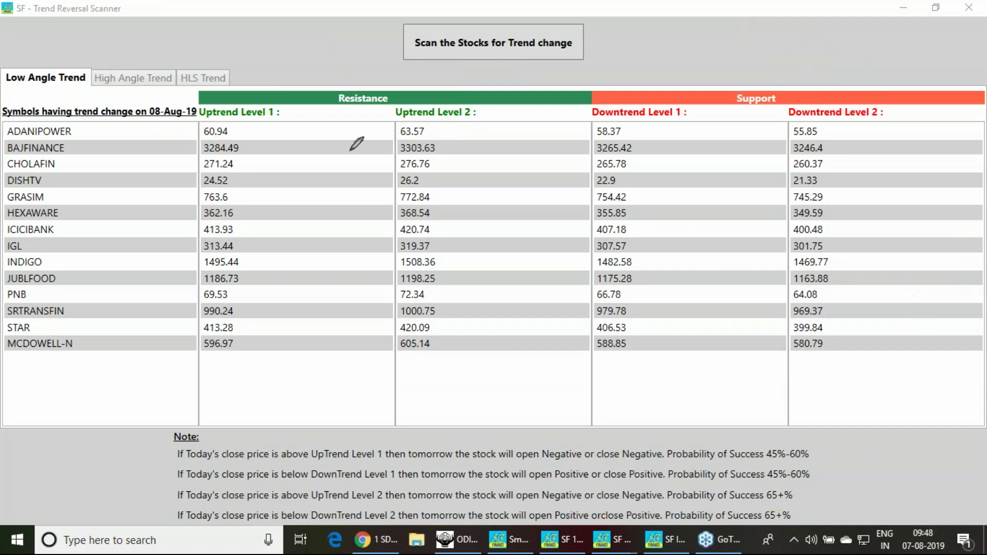
# Step: Draw vertical lines down the Uptrend Level 1 and Downtrend Level 1 columns and handwrite "50%" above the Support heading
pyautogui.moveTo(292, 110); pyautogui.dragTo(266, 338)
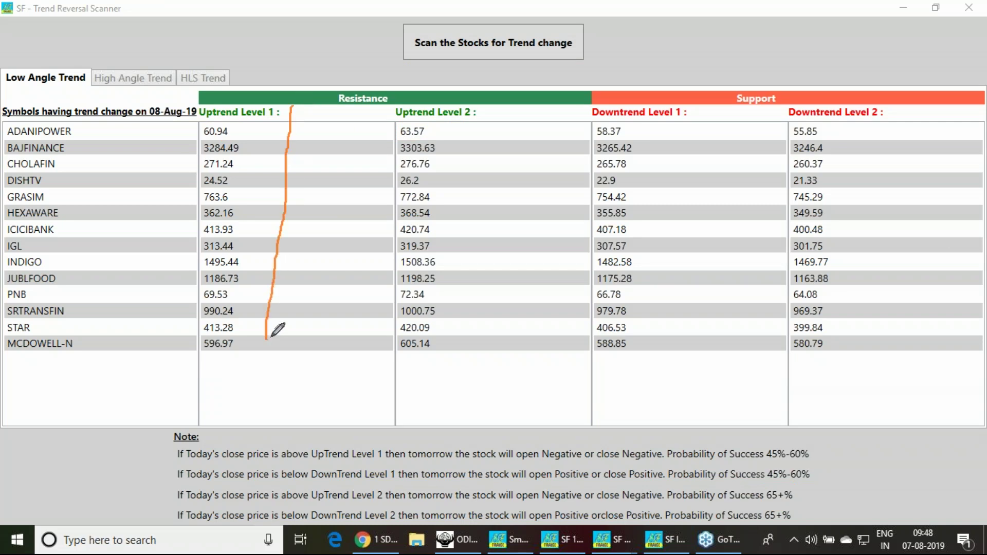
pyautogui.moveTo(712, 111)
pyautogui.mouseDown()
pyautogui.moveTo(706, 273)
pyautogui.moveTo(688, 347)
pyautogui.mouseUp()
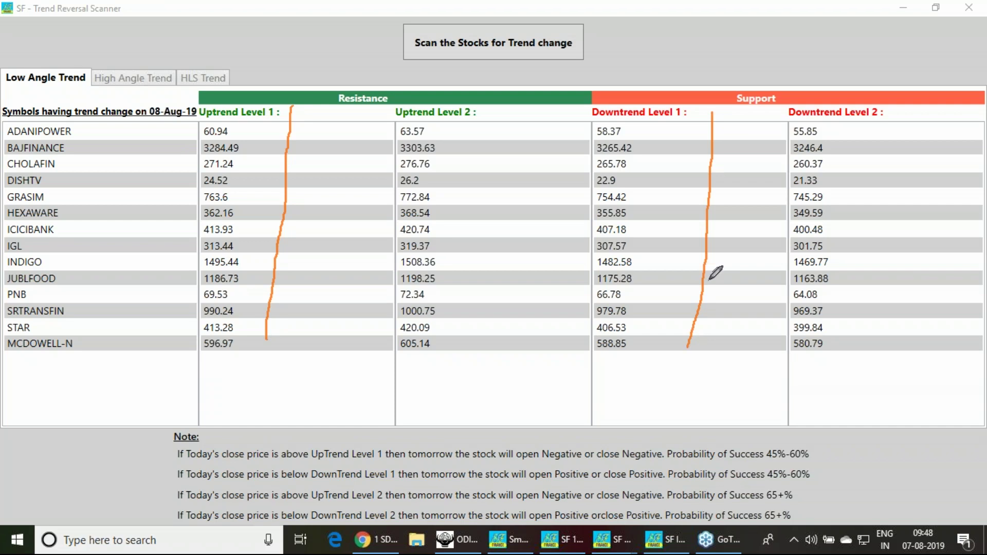
pyautogui.moveTo(722, 41)
pyautogui.mouseDown()
pyautogui.moveTo(729, 52)
pyautogui.moveTo(765, 39)
pyautogui.moveTo(761, 58)
pyautogui.mouseUp()
pyautogui.click(761, 30)
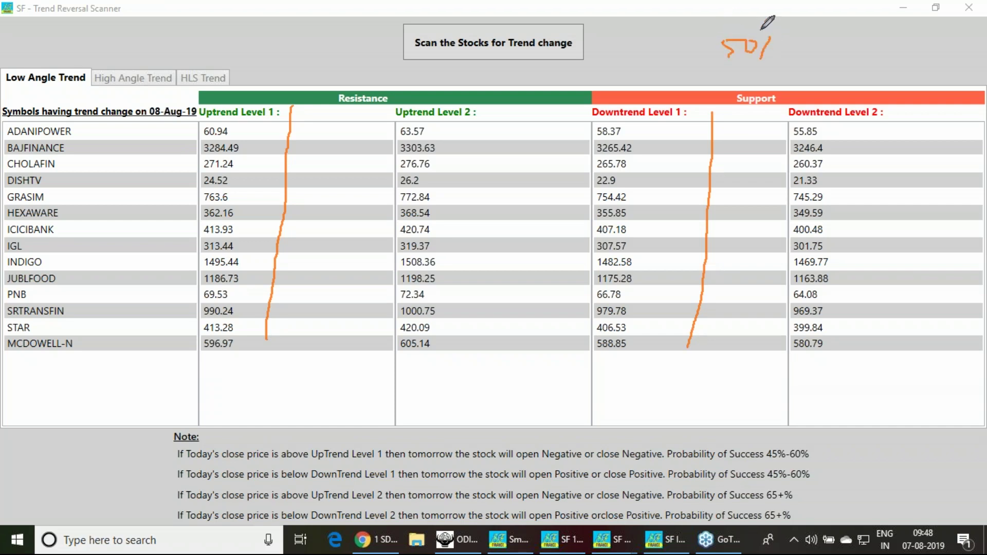
pyautogui.click(774, 56)
# Step: Draw tick marks above the Uptrend Level 2 and Downtrend Level 2 headings
pyautogui.moveTo(441, 94)
pyautogui.mouseDown()
pyautogui.moveTo(451, 101)
pyautogui.moveTo(470, 76)
pyautogui.mouseUp()
pyautogui.moveTo(880, 88)
pyautogui.mouseDown()
pyautogui.moveTo(893, 94)
pyautogui.moveTo(906, 77)
pyautogui.mouseUp()
pyautogui.click(952, 232)
pyautogui.click(533, 225)
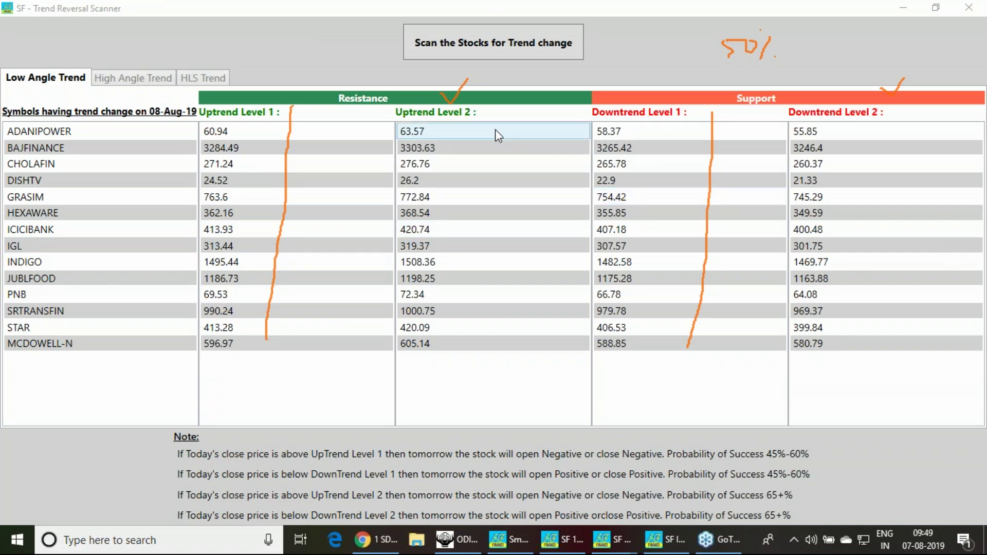
# Step: Review the High Angle Trend and HLS Trend stock lists and return to the Low Angle Trend list
pyautogui.click(133, 78)
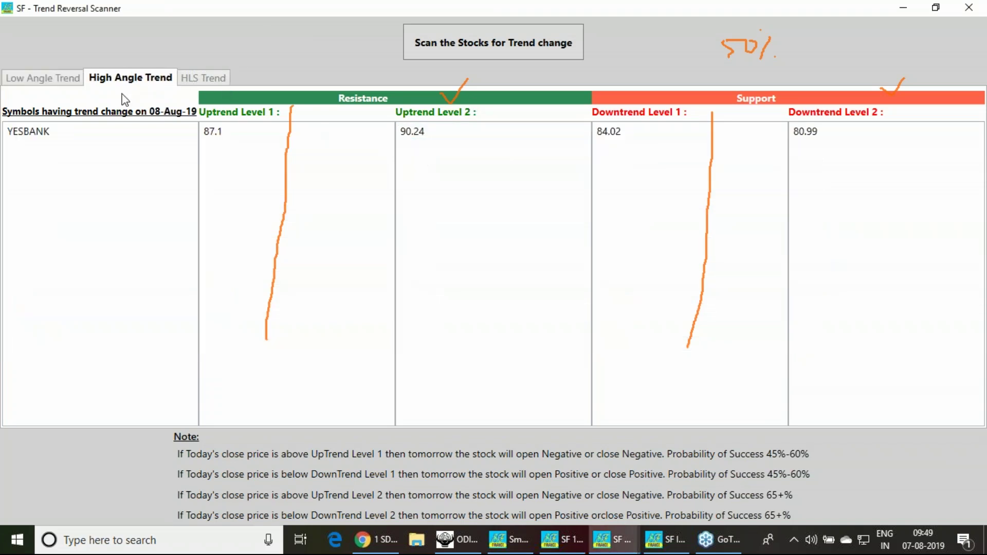
pyautogui.click(197, 79)
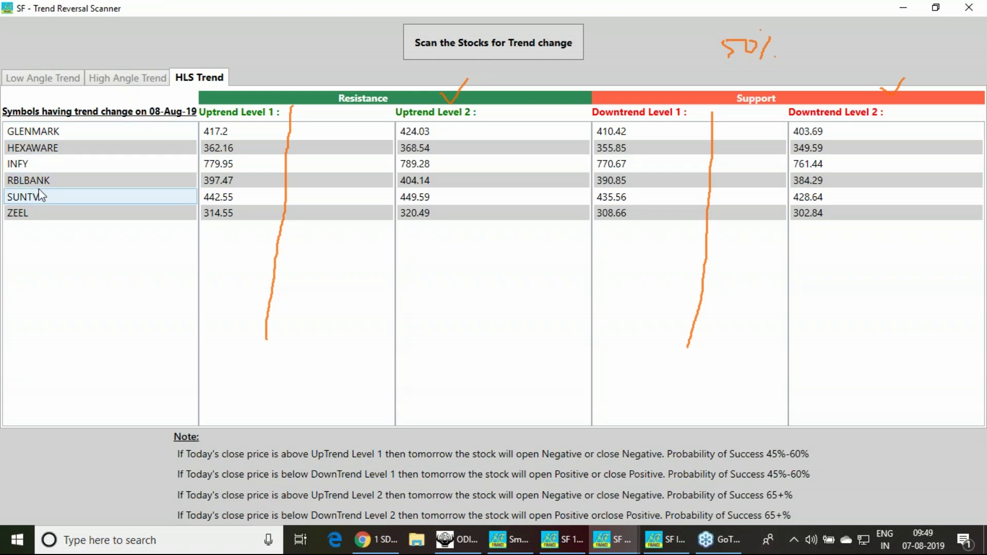
pyautogui.click(46, 82)
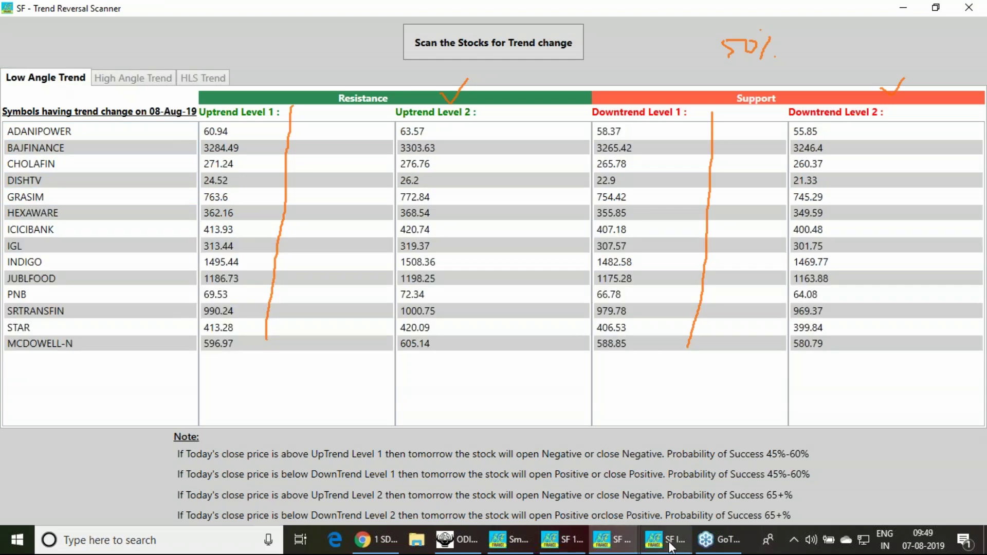
# Step: Glance at the SF Integrated Tool's BANKNIFTY summary, switch to the main SF Gann window, and dismiss its data-loading message
pyautogui.moveTo(669, 546)
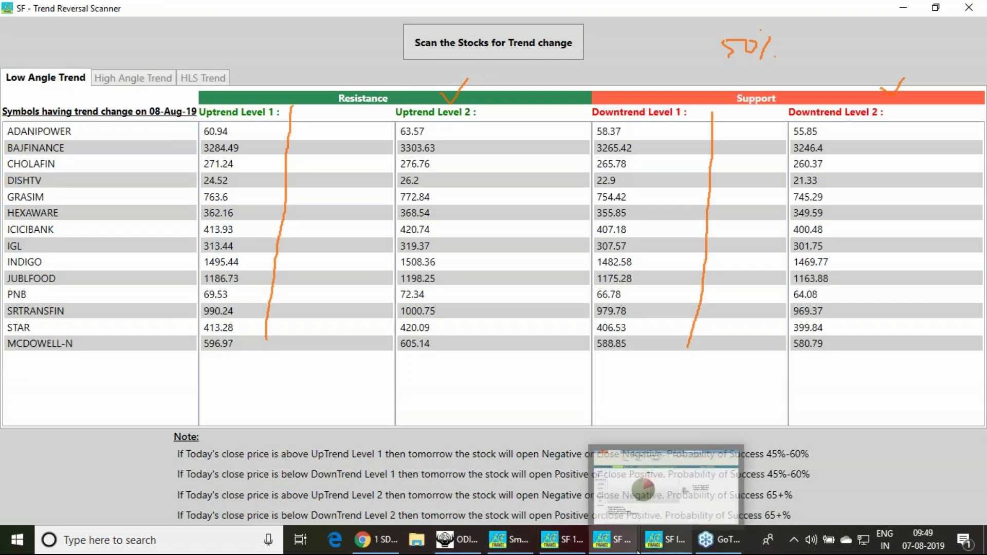
pyautogui.click(670, 548)
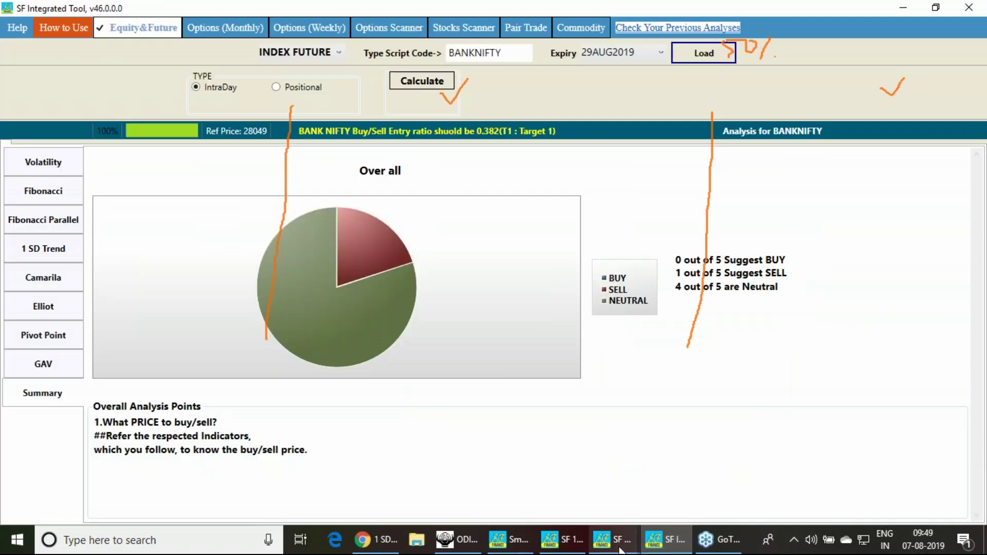
pyautogui.moveTo(621, 549)
pyautogui.click(517, 500)
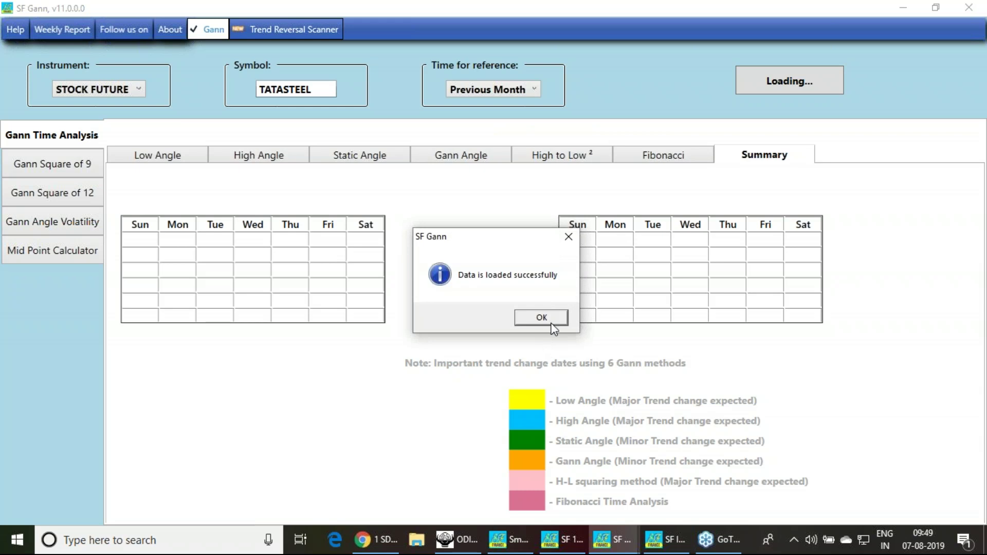
pyautogui.click(556, 323)
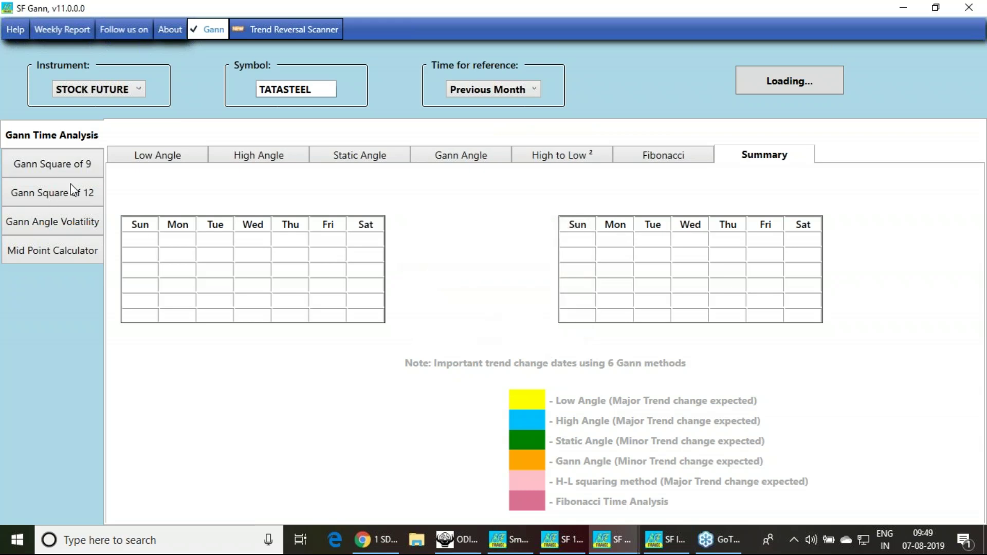
# Step: Calculate TATASTEEL's Mid Point Calculator and Gann Angle Volatility targets and view its Gann Time Analysis calendars
pyautogui.click(67, 262)
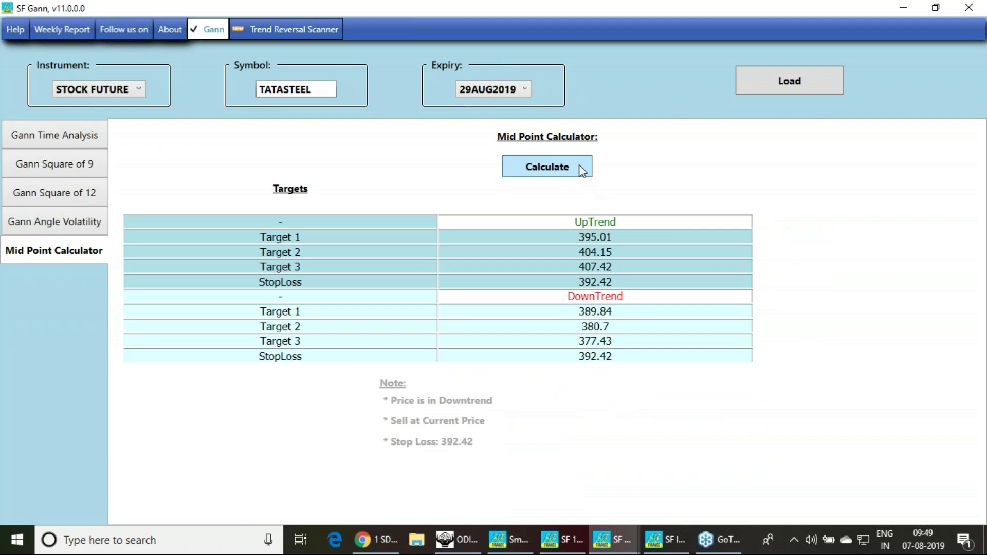
pyautogui.click(90, 222)
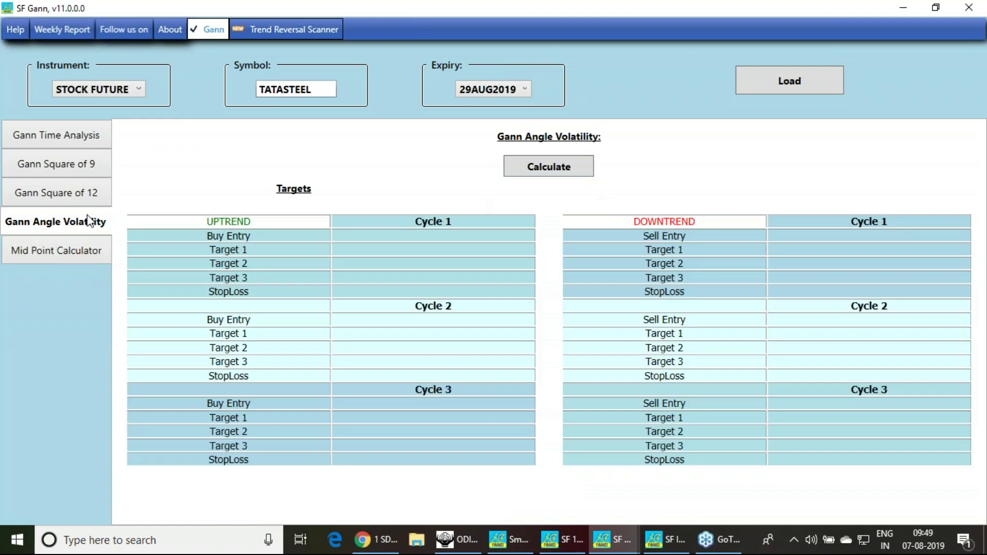
pyautogui.click(553, 163)
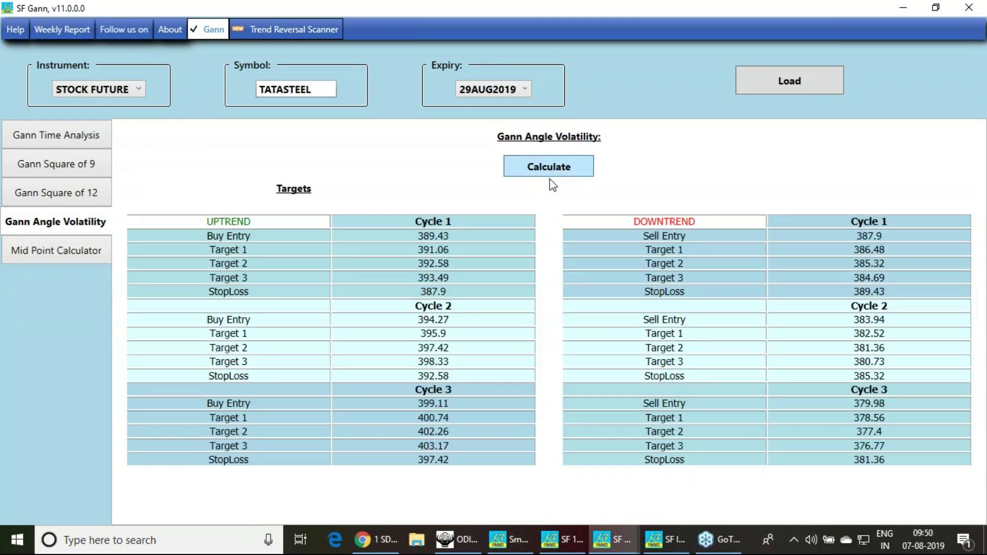
pyautogui.click(78, 136)
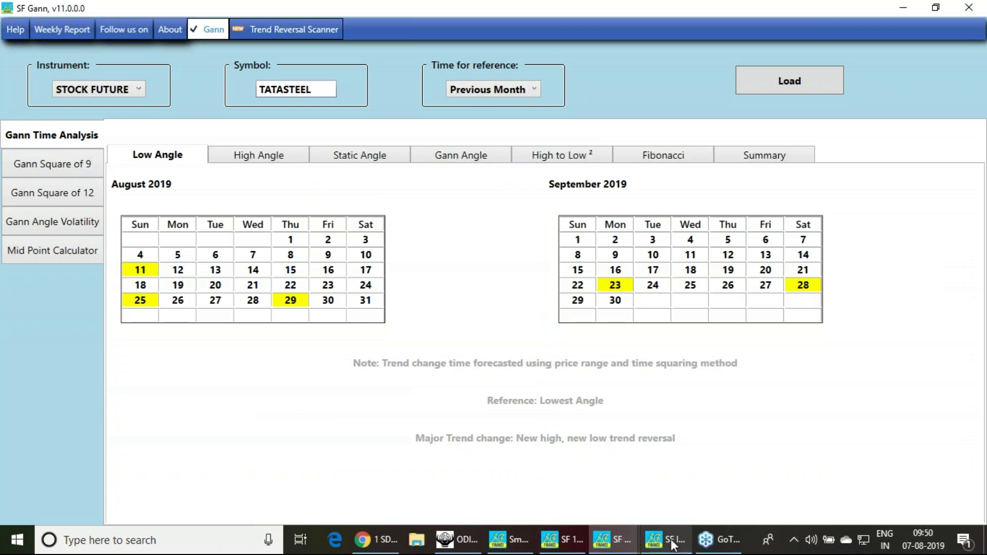
# Step: Revisit the Trend Reversal Scanner results, switch to ODIN, and select the NIFTY 29AUG2019 futures row in the market watch
pyautogui.click(625, 545)
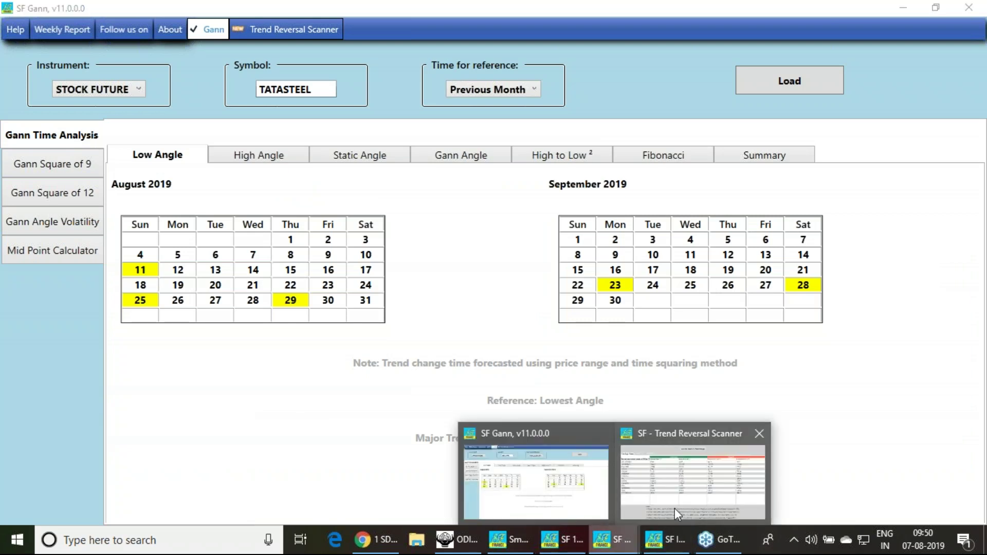
pyautogui.click(674, 504)
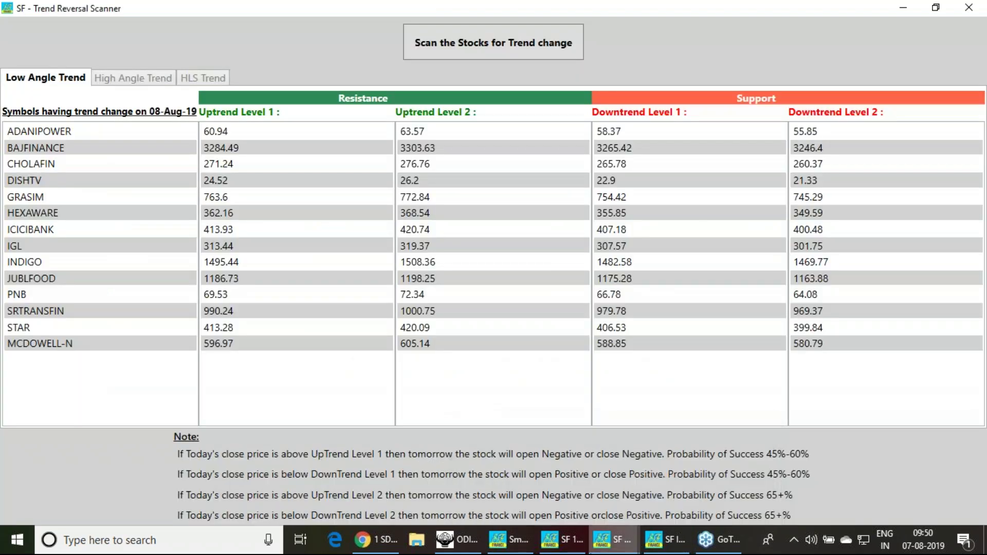
pyautogui.click(465, 549)
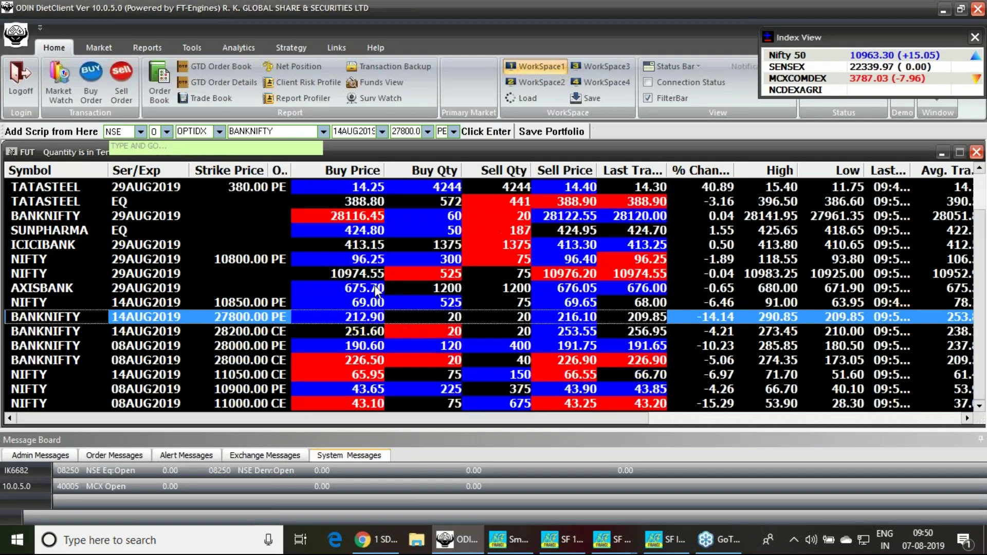
pyautogui.click(358, 270)
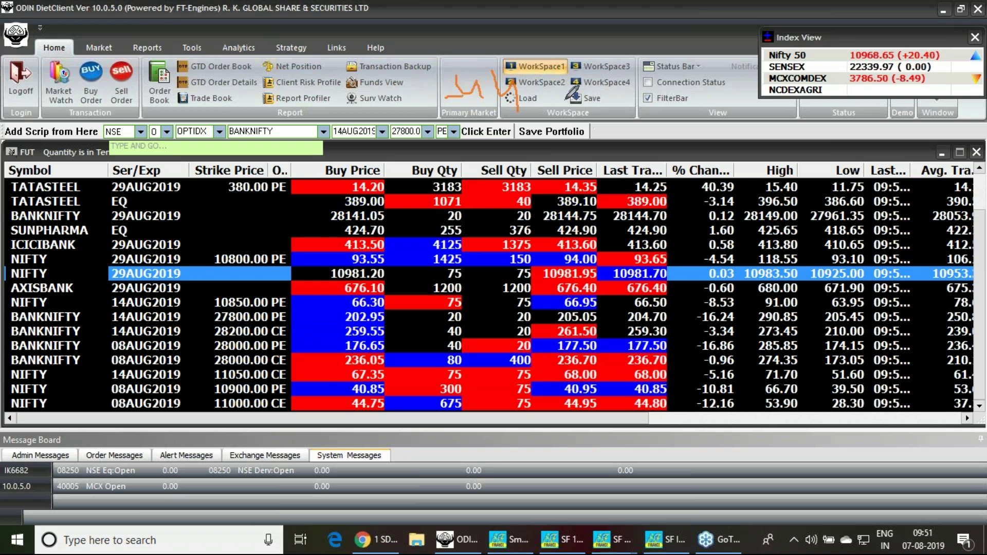
# Step: Finish handwriting "44" and "+20" above the market watch and mark ICICIBANK's 29AUG2019 buy price with a dash
pyautogui.moveTo(549, 95); pyautogui.dragTo(552, 106)
pyautogui.moveTo(611, 76)
pyautogui.mouseDown()
pyautogui.moveTo(630, 78)
pyautogui.moveTo(613, 102)
pyautogui.moveTo(640, 101)
pyautogui.moveTo(658, 75)
pyautogui.mouseUp()
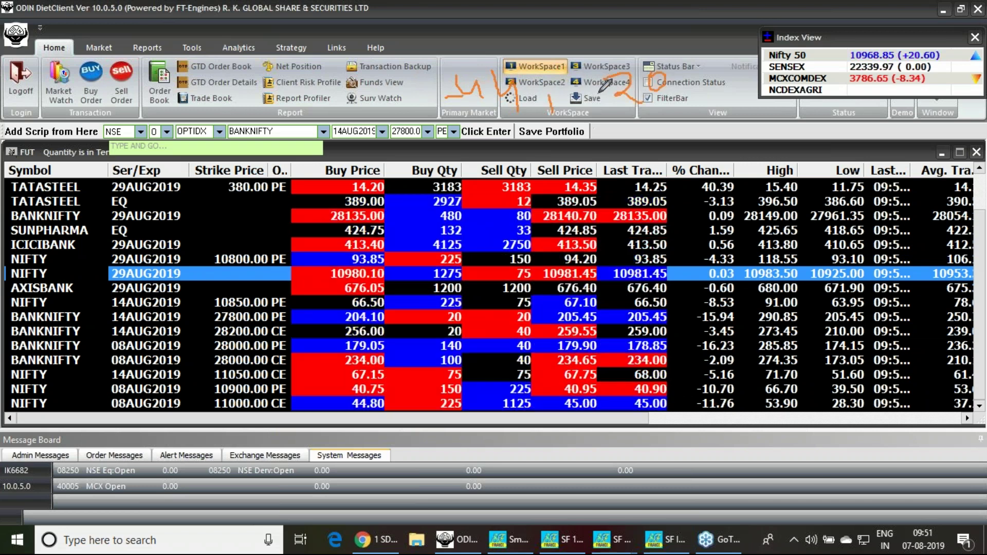
pyautogui.moveTo(604, 91); pyautogui.dragTo(622, 75)
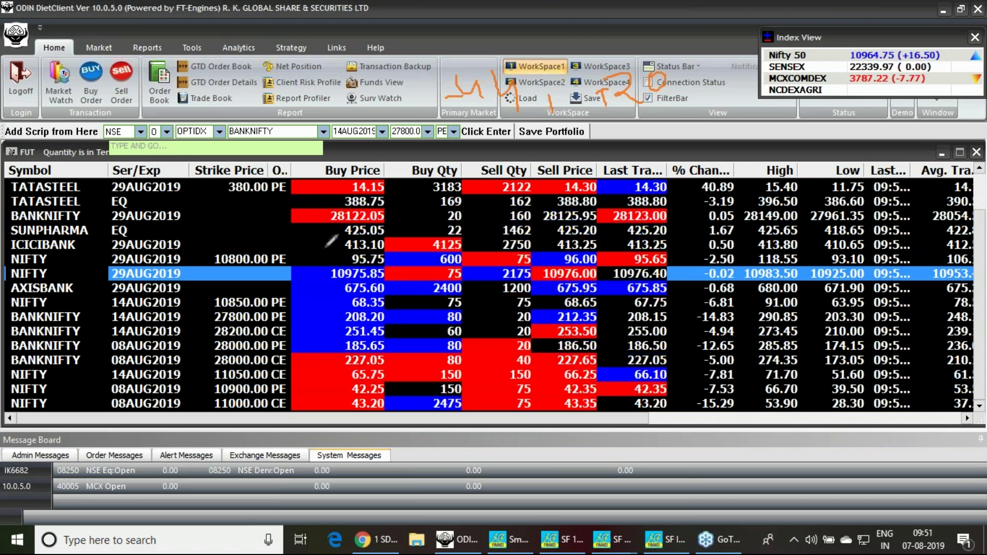
pyautogui.moveTo(329, 246); pyautogui.dragTo(337, 246)
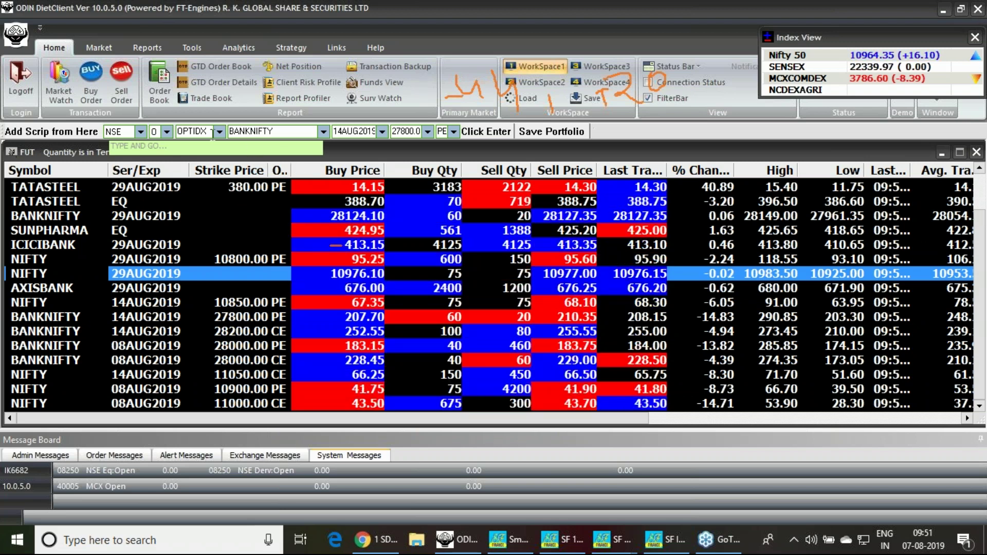
# Step: Add the ICICIBANK equity scrip from the NSE E segment, series EQ, to the market watch
pyautogui.click(163, 131)
pyautogui.click(161, 147)
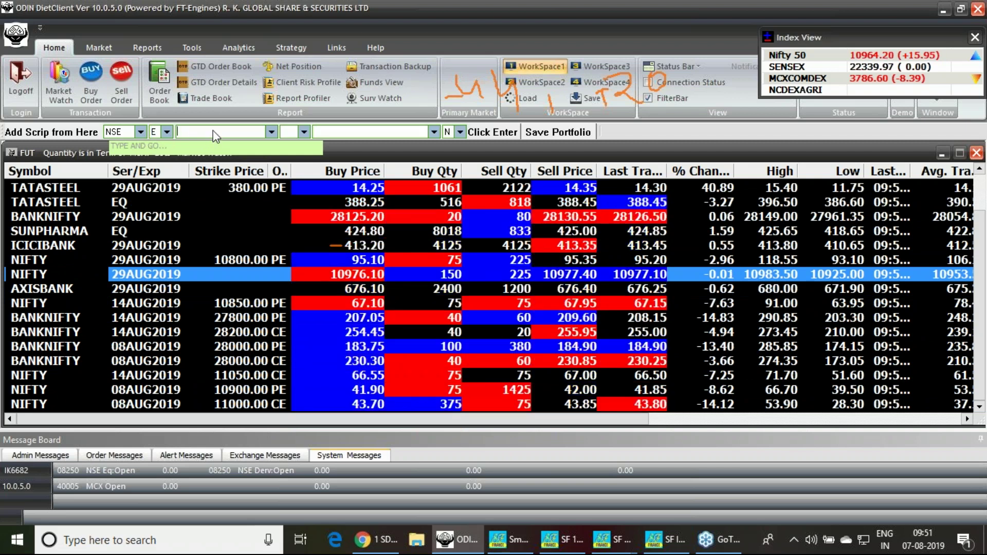
pyautogui.click(224, 133)
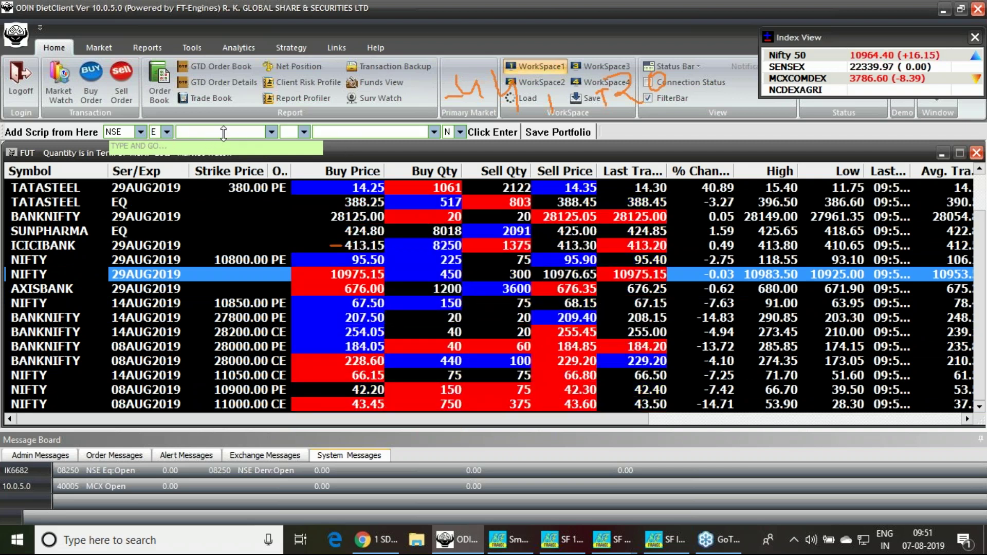
pyautogui.write('ICICI')
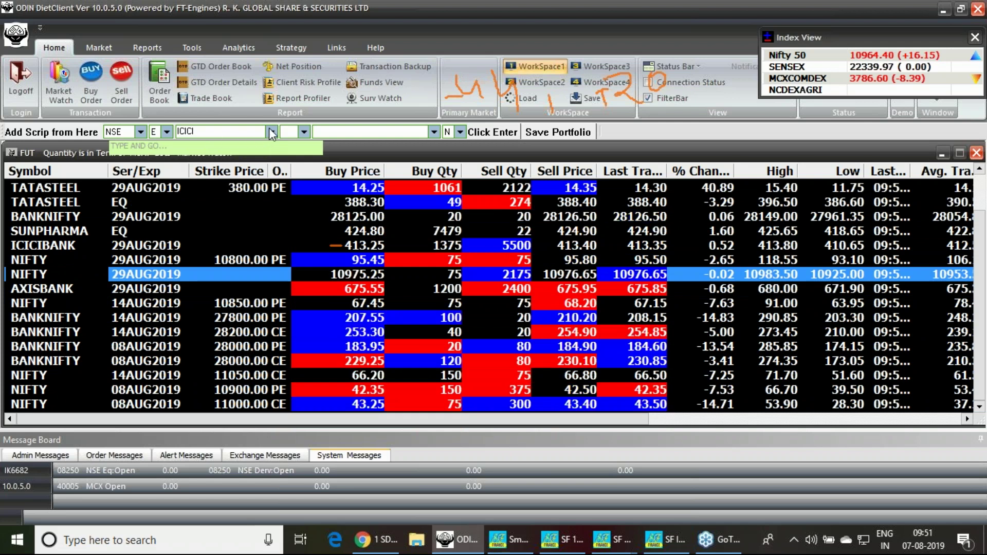
pyautogui.click(213, 130)
pyautogui.write('BANK')
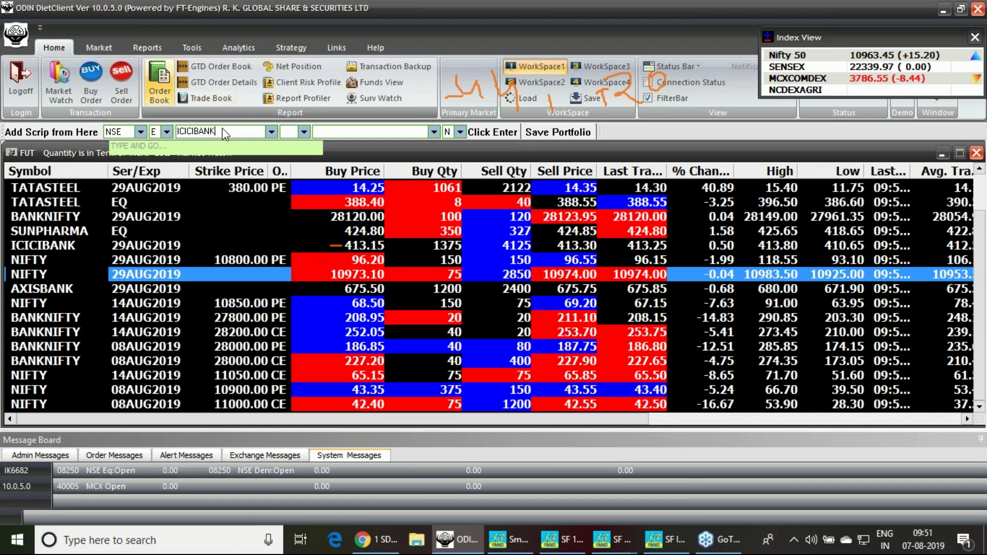
pyautogui.click(271, 131)
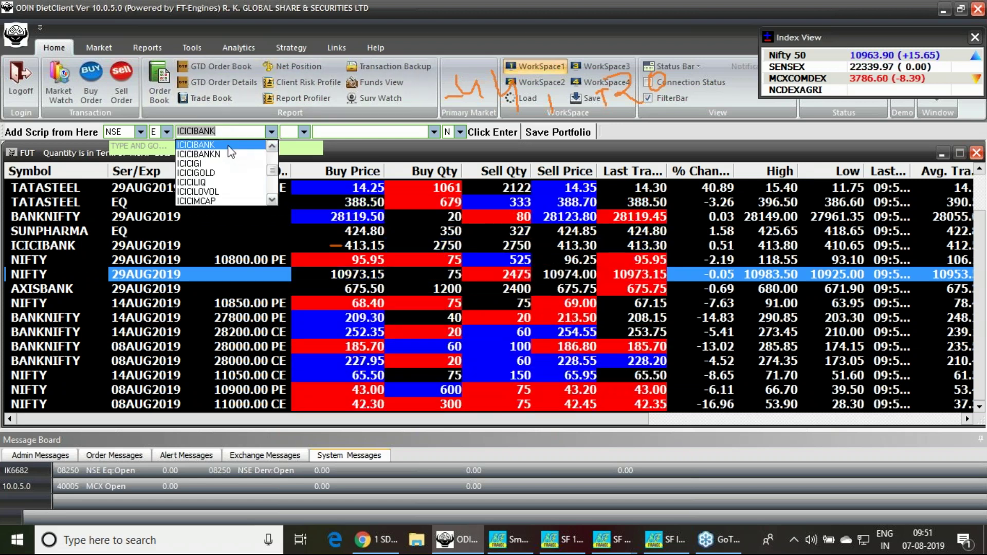
pyautogui.press('Return')
pyautogui.press('Return')
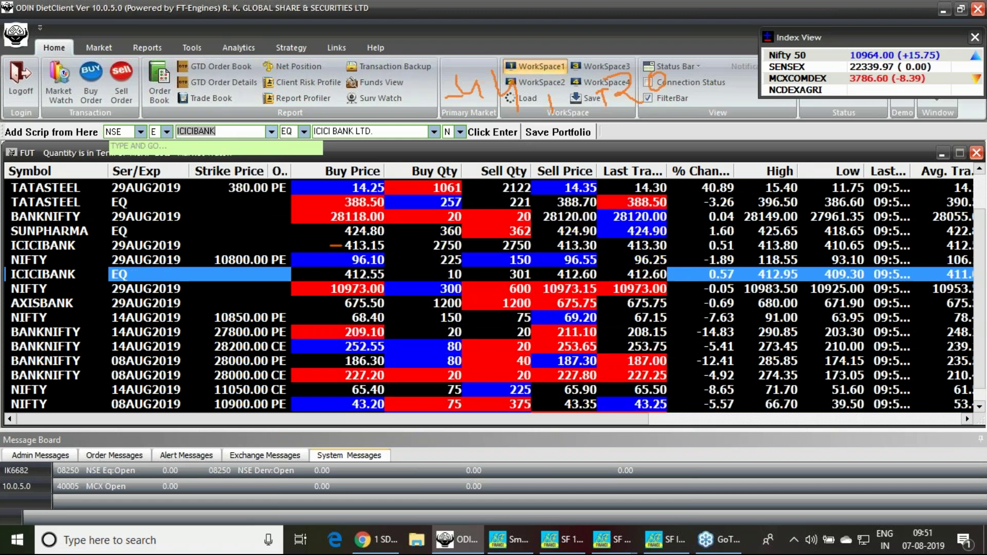
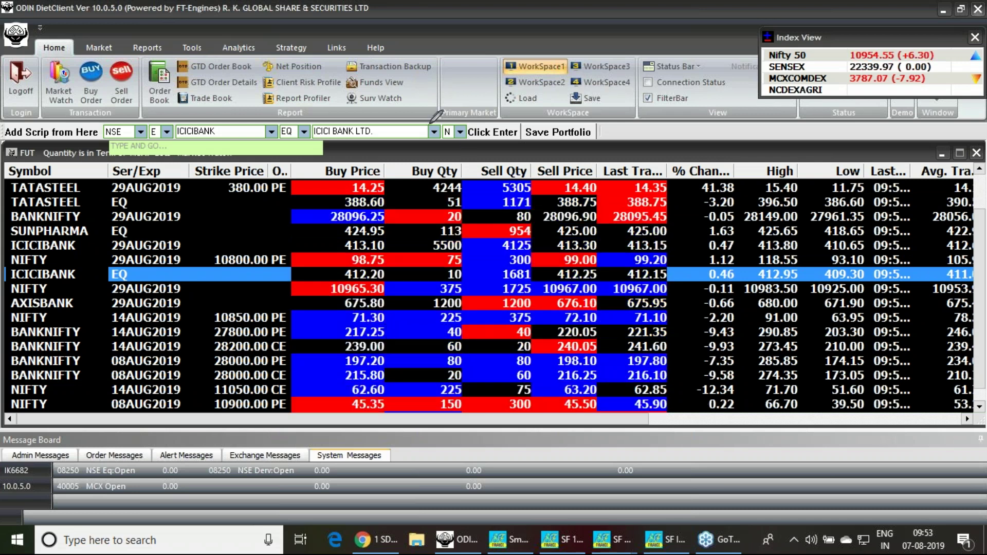
# Step: Handwrite "R", an underlined "3", "1" and a second "R" above the market watch
pyautogui.moveTo(459, 75)
pyautogui.mouseDown()
pyautogui.moveTo(471, 92)
pyautogui.moveTo(509, 82)
pyautogui.moveTo(513, 95)
pyautogui.mouseUp()
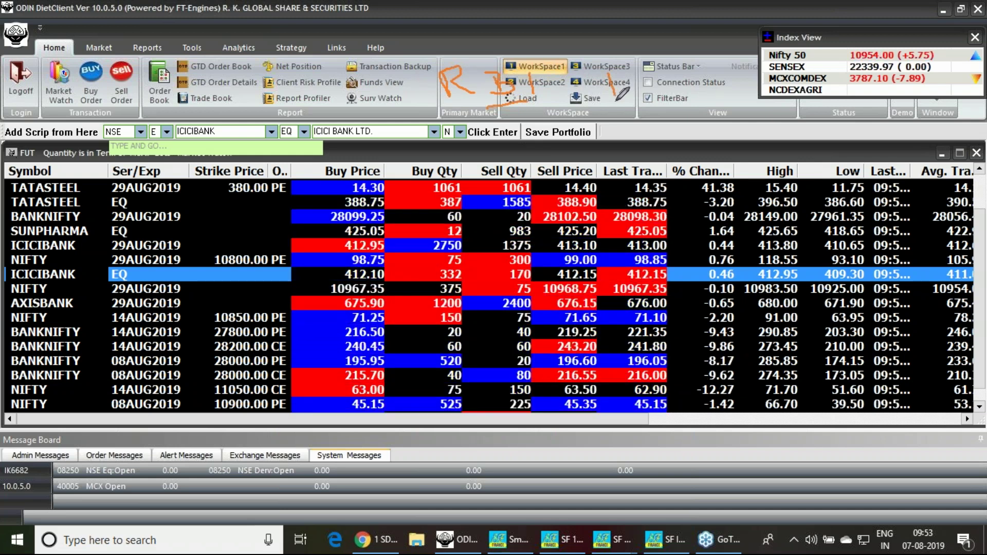
pyautogui.moveTo(325, 89)
pyautogui.mouseDown()
pyautogui.moveTo(320, 109)
pyautogui.moveTo(342, 109)
pyautogui.mouseUp()
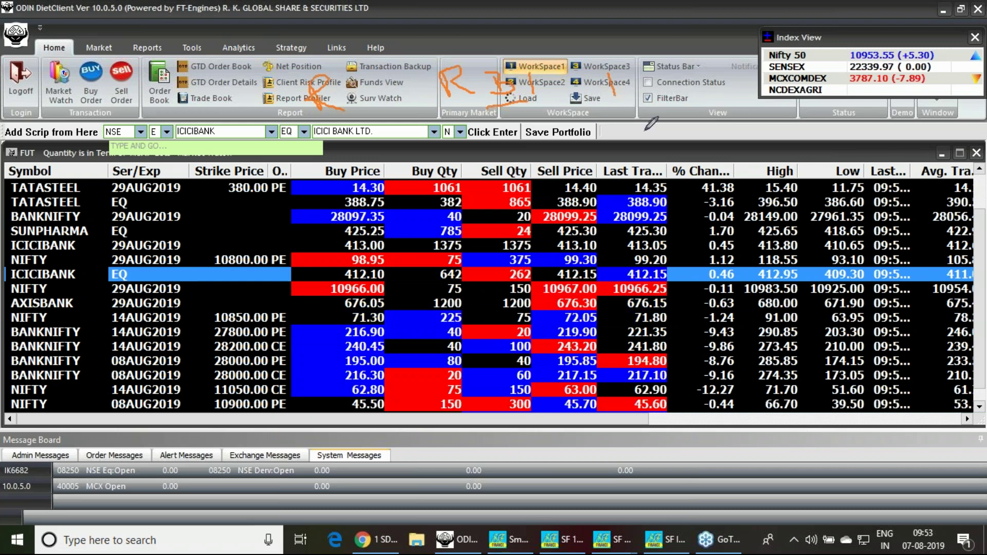
# Step: Handwrite "IV" with an up arrow and a down arrow above the market watch, circle "IV", and erase all drawings
pyautogui.moveTo(168, 98); pyautogui.dragTo(183, 109)
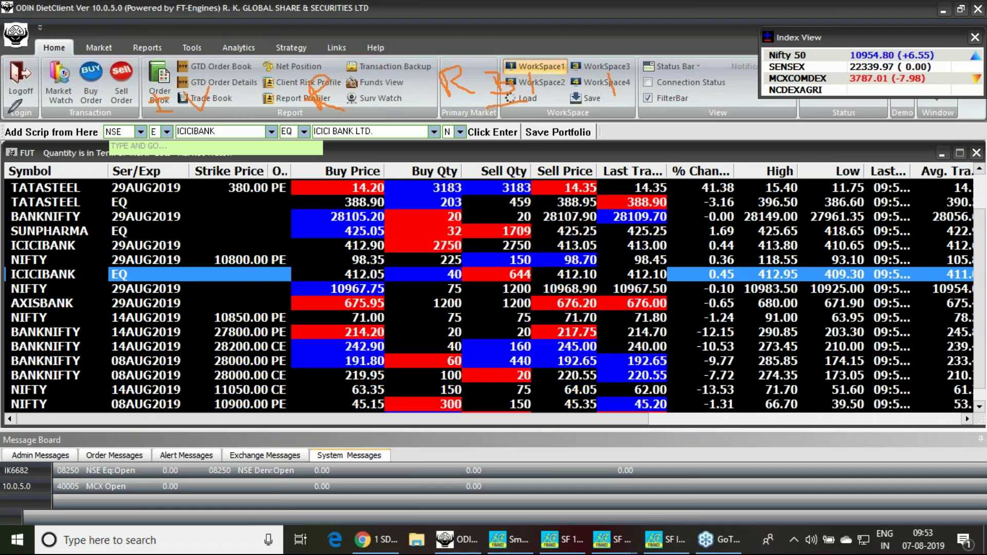
pyautogui.moveTo(80, 63); pyautogui.dragTo(61, 105)
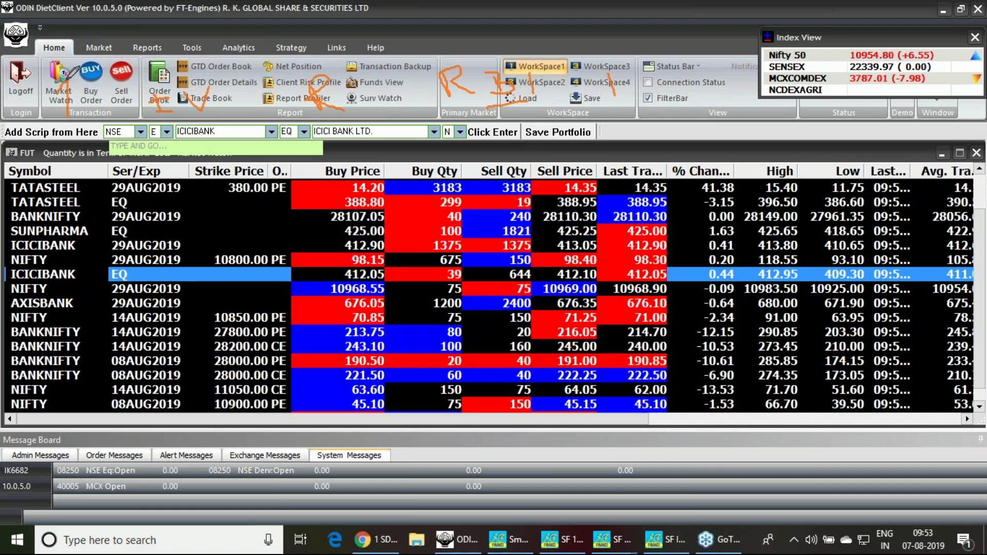
pyautogui.moveTo(244, 82); pyautogui.dragTo(260, 89)
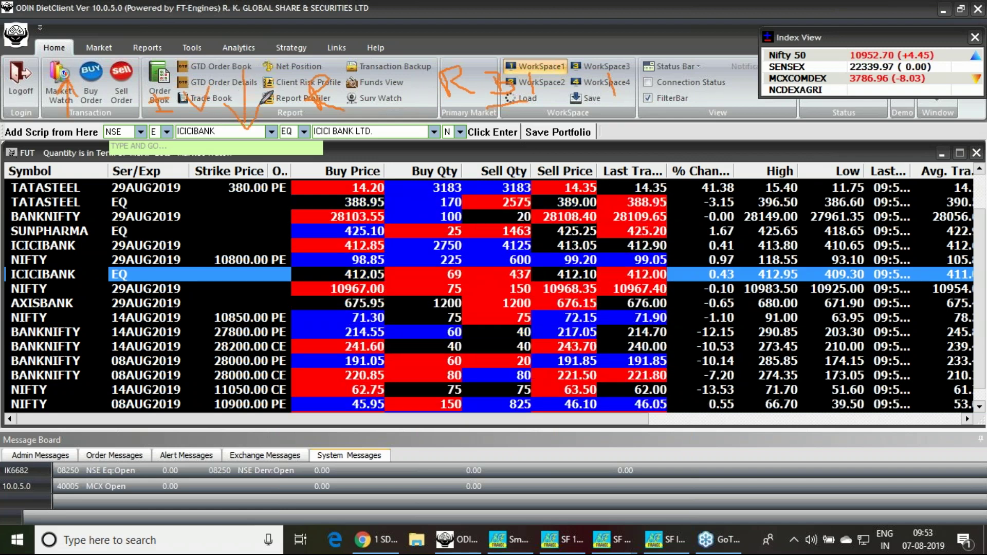
pyautogui.moveTo(208, 105)
pyautogui.mouseDown()
pyautogui.moveTo(175, 121)
pyautogui.moveTo(142, 100)
pyautogui.moveTo(208, 69)
pyautogui.mouseUp()
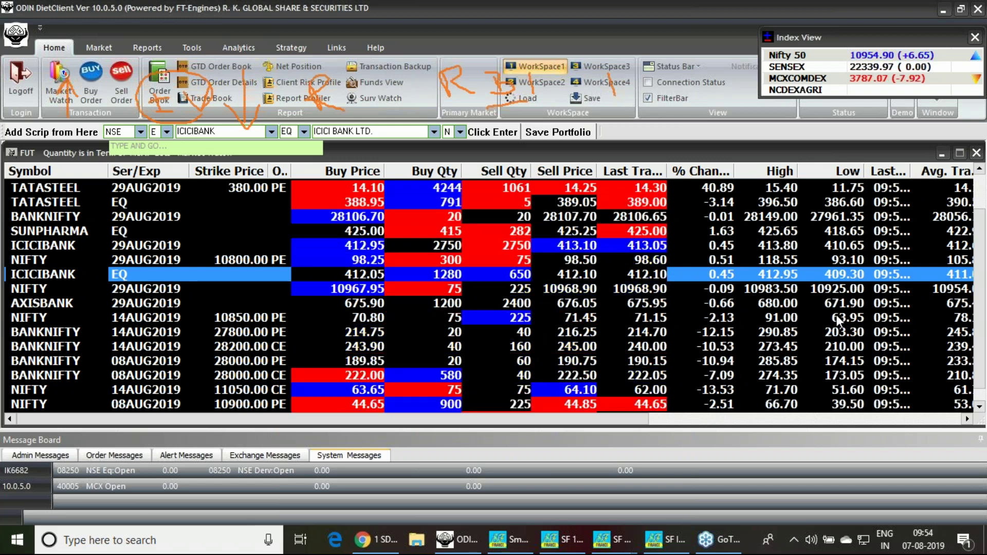
pyautogui.press('e')
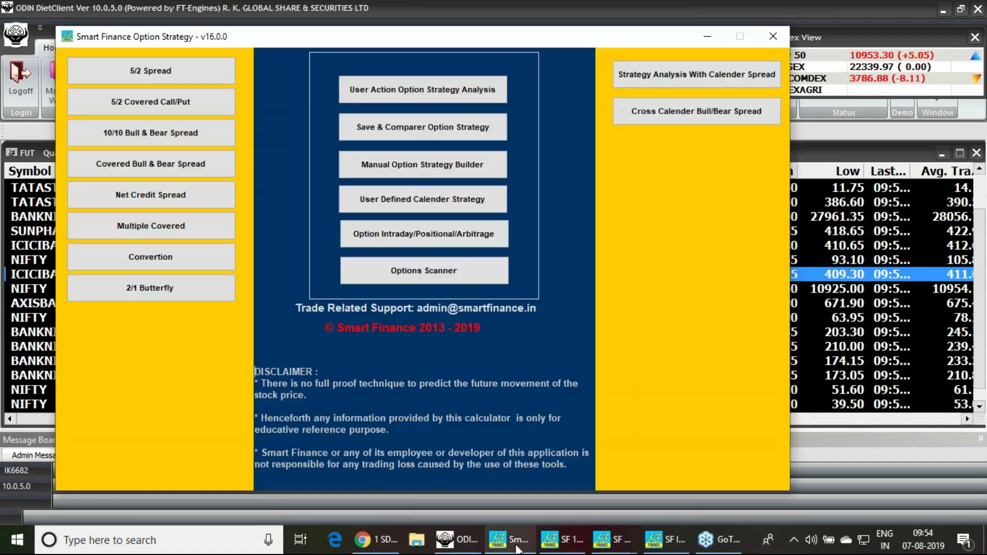
# Step: Switch to Smart Finance Option Strategy, handwrite "RBI", "C", "B, S", a cross, arrows with "= IV" and "3" in the yellow areas, and erase them
pyautogui.click(508, 540)
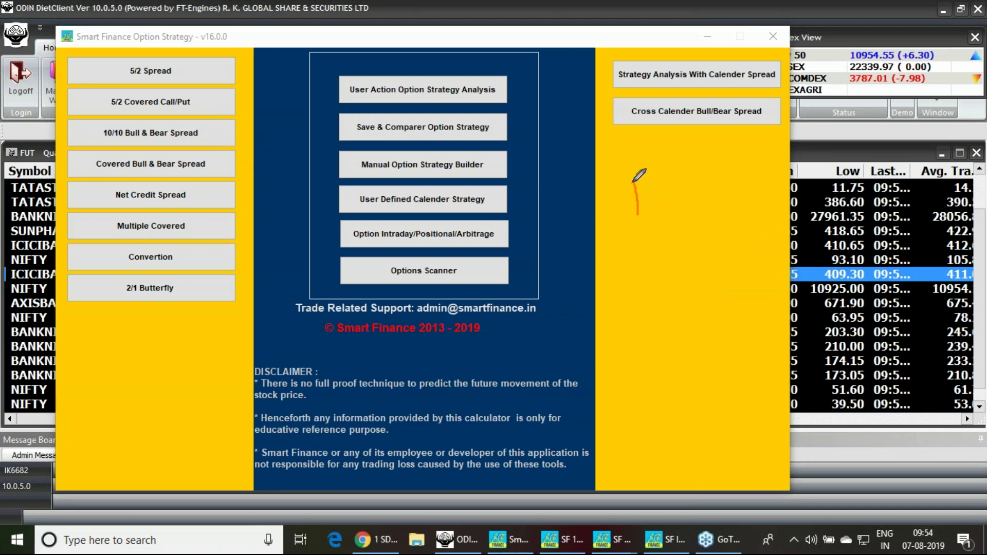
pyautogui.moveTo(672, 190); pyautogui.dragTo(687, 192)
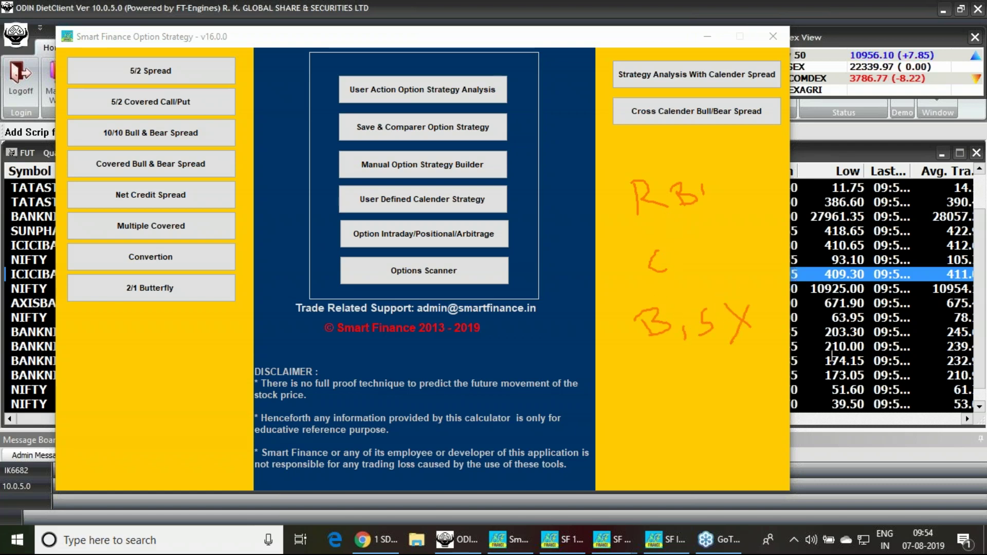
pyautogui.moveTo(103, 323); pyautogui.dragTo(107, 340)
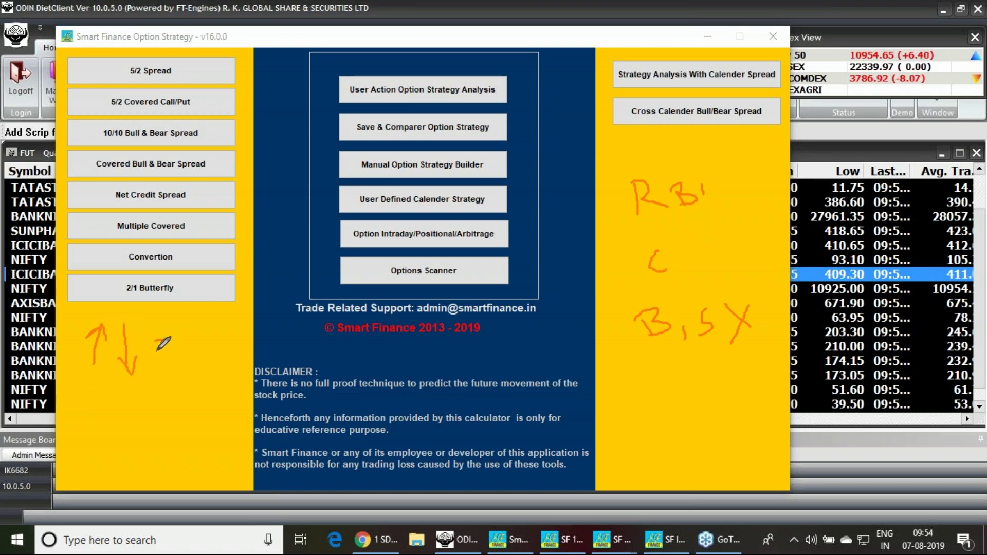
pyautogui.moveTo(217, 348); pyautogui.dragTo(216, 330)
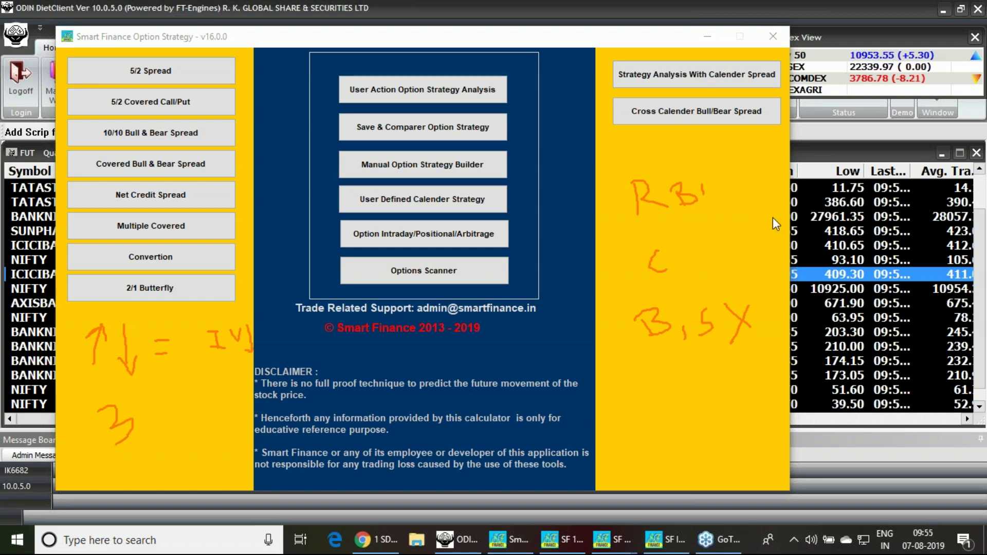
pyautogui.press('Escape')
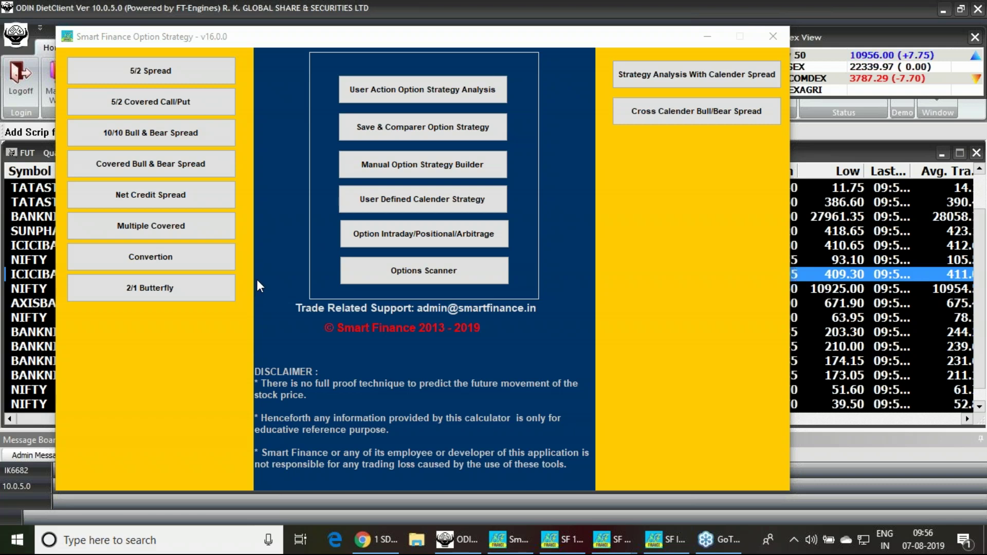
# Step: Handwrite "RBI", "E", "B" and "S" below the 2/1 Butterfly strategy and erase all drawings
pyautogui.moveTo(133, 359)
pyautogui.mouseDown()
pyautogui.moveTo(145, 334)
pyautogui.moveTo(159, 352)
pyautogui.moveTo(185, 339)
pyautogui.mouseUp()
pyautogui.moveTo(175, 396); pyautogui.dragTo(192, 393)
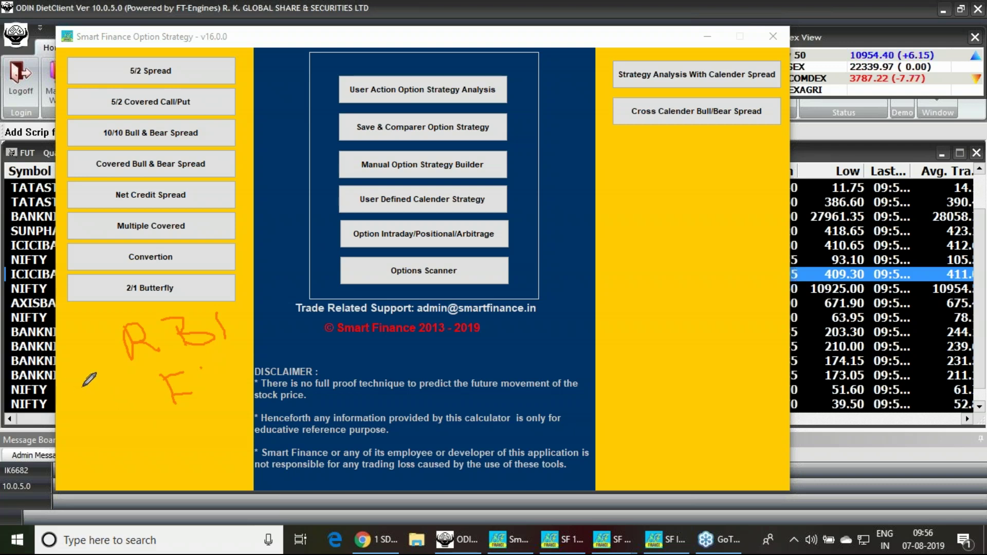
pyautogui.moveTo(84, 377)
pyautogui.mouseDown()
pyautogui.moveTo(111, 395)
pyautogui.moveTo(119, 425)
pyautogui.mouseUp()
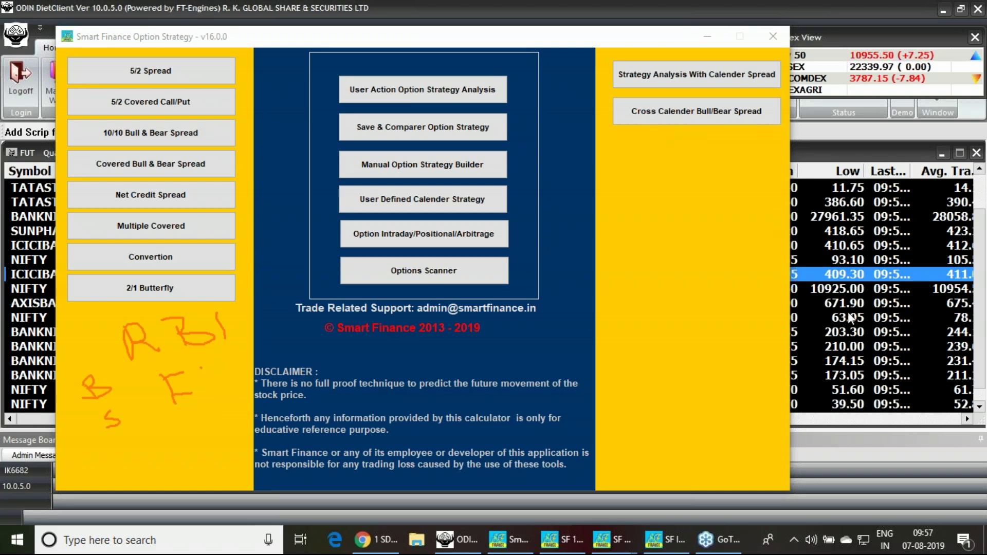
pyautogui.press('e')
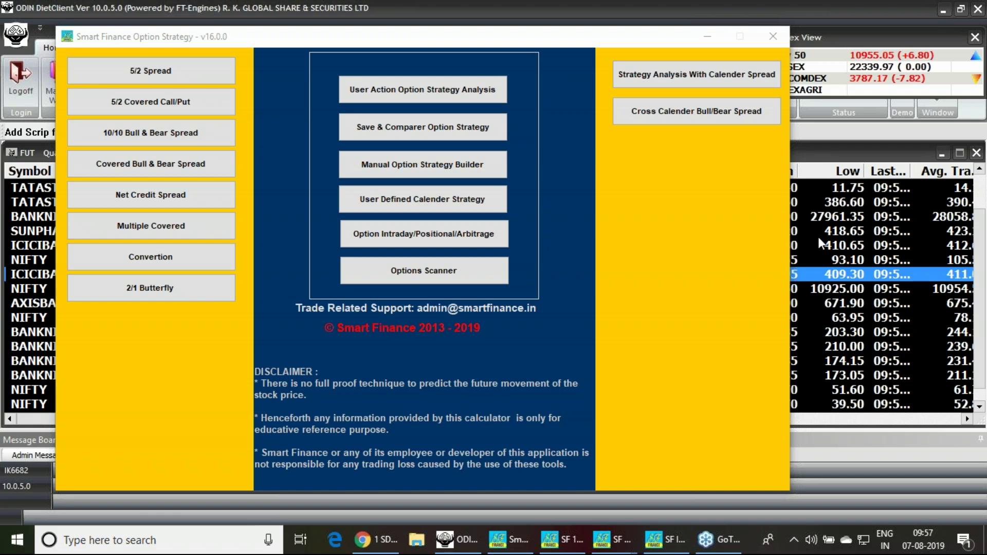
# Step: In ODIN, annotate the market watch with brackets beside the 14AUG2019 and 08AUG2019 option rows plus "1500" and "-1000", and dismiss the NIFTY buy alert
pyautogui.click(461, 549)
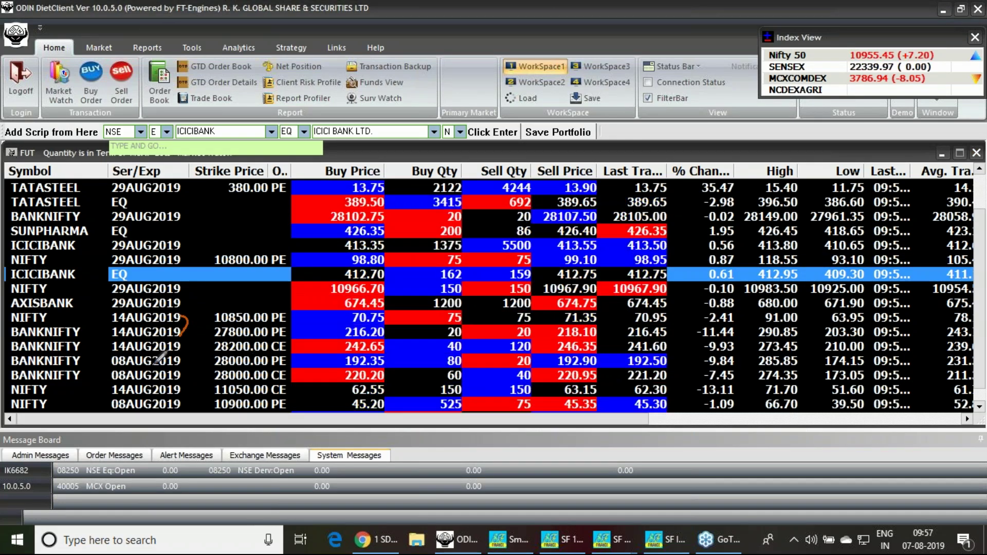
pyautogui.moveTo(187, 359); pyautogui.dragTo(190, 381)
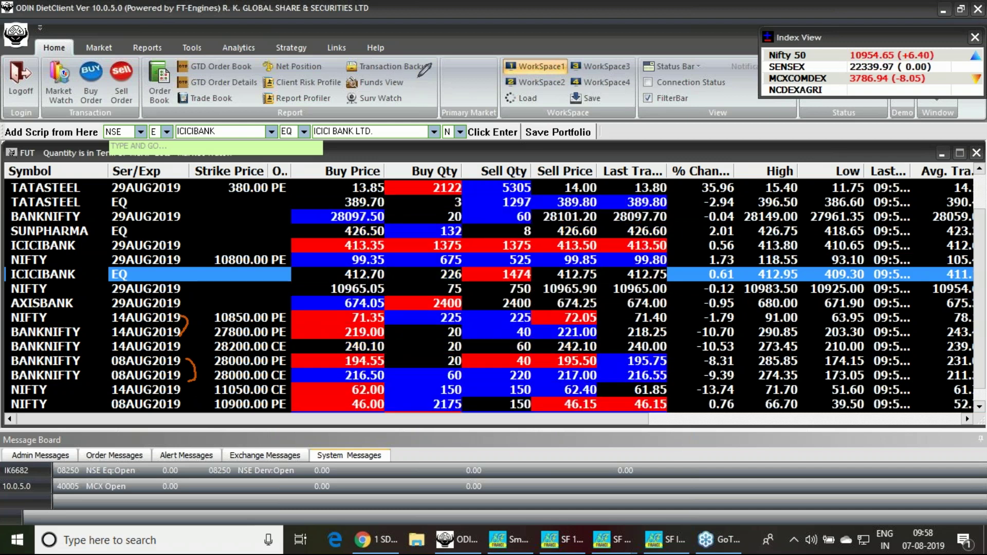
pyautogui.moveTo(424, 73)
pyautogui.mouseDown()
pyautogui.moveTo(426, 93)
pyautogui.moveTo(480, 77)
pyautogui.mouseUp()
pyautogui.moveTo(597, 91); pyautogui.dragTo(617, 88)
pyautogui.moveTo(615, 93)
pyautogui.mouseDown()
pyautogui.moveTo(633, 77)
pyautogui.moveTo(637, 87)
pyautogui.mouseUp()
pyautogui.moveTo(640, 77)
pyautogui.mouseDown()
pyautogui.moveTo(649, 83)
pyautogui.moveTo(679, 72)
pyautogui.mouseUp()
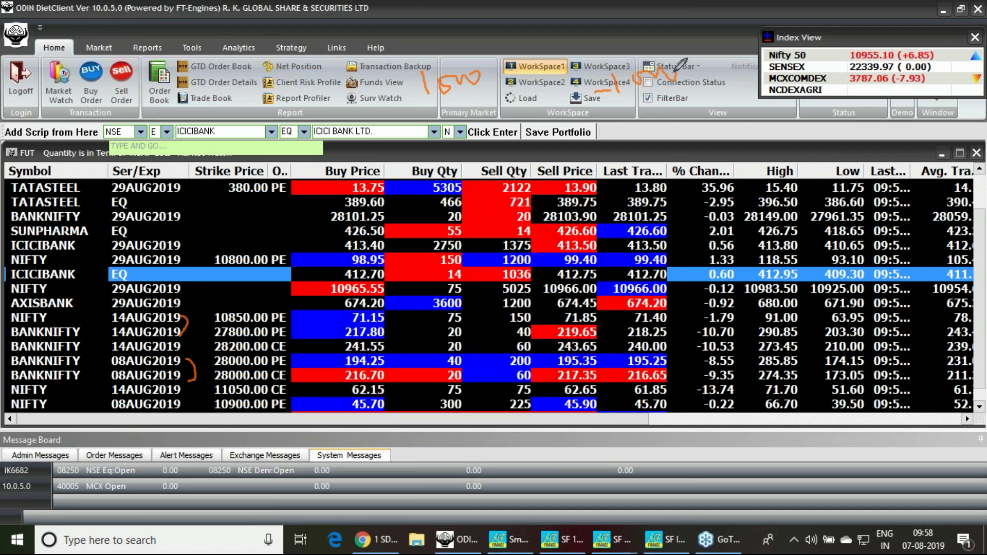
pyautogui.moveTo(239, 94)
pyautogui.mouseDown()
pyautogui.moveTo(240, 107)
pyautogui.moveTo(282, 82)
pyautogui.moveTo(354, 88)
pyautogui.mouseUp()
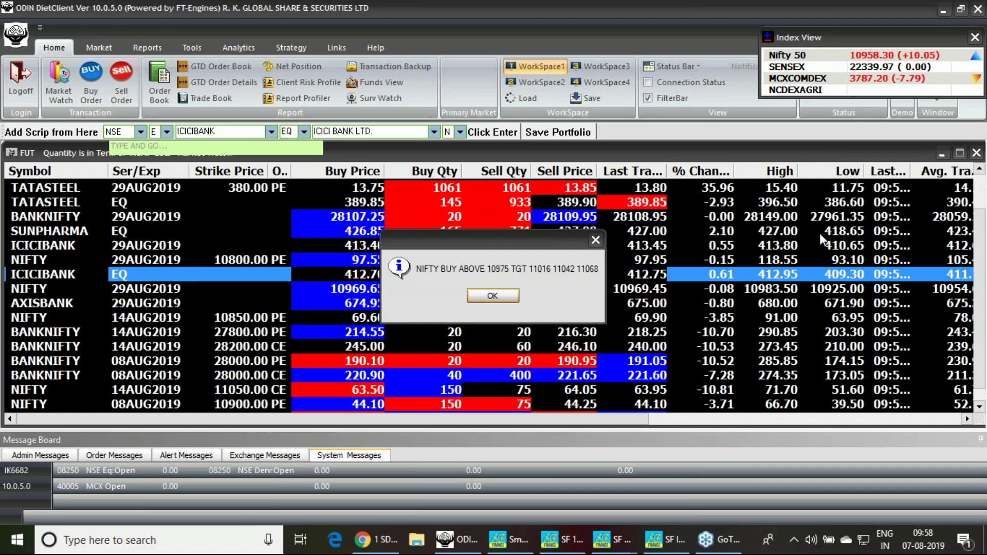
pyautogui.click(498, 296)
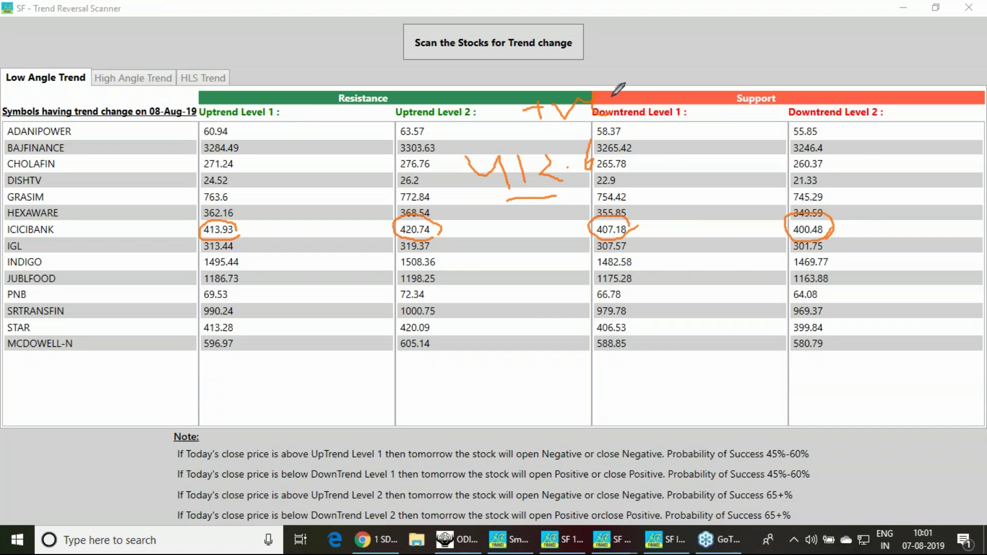
# Step: Handwrite "413 +ve" and "-ve" above the Trend Reversal Scanner's level columns and erase all drawings
pyautogui.moveTo(684, 34)
pyautogui.mouseDown()
pyautogui.moveTo(716, 47)
pyautogui.moveTo(723, 68)
pyautogui.moveTo(744, 66)
pyautogui.moveTo(771, 34)
pyautogui.moveTo(792, 46)
pyautogui.moveTo(778, 62)
pyautogui.mouseUp()
pyautogui.moveTo(833, 40)
pyautogui.mouseDown()
pyautogui.moveTo(846, 37)
pyautogui.moveTo(839, 48)
pyautogui.moveTo(885, 28)
pyautogui.moveTo(924, 50)
pyautogui.mouseUp()
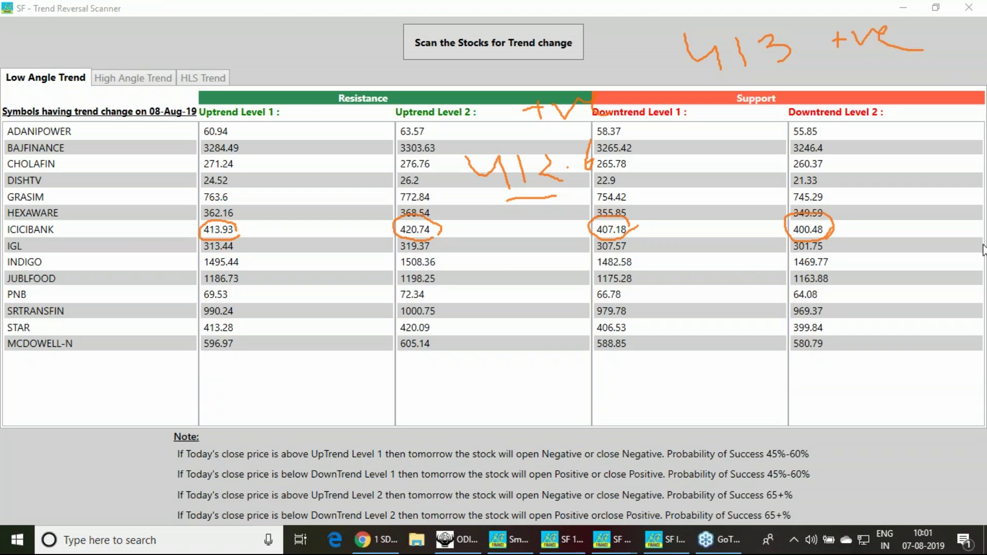
pyautogui.moveTo(209, 51)
pyautogui.mouseDown()
pyautogui.moveTo(288, 52)
pyautogui.moveTo(355, 74)
pyautogui.moveTo(400, 50)
pyautogui.moveTo(425, 63)
pyautogui.mouseUp()
pyautogui.moveTo(222, 94); pyautogui.dragTo(256, 86)
pyautogui.moveTo(288, 57)
pyautogui.mouseDown()
pyautogui.moveTo(339, 80)
pyautogui.moveTo(422, 83)
pyautogui.mouseUp()
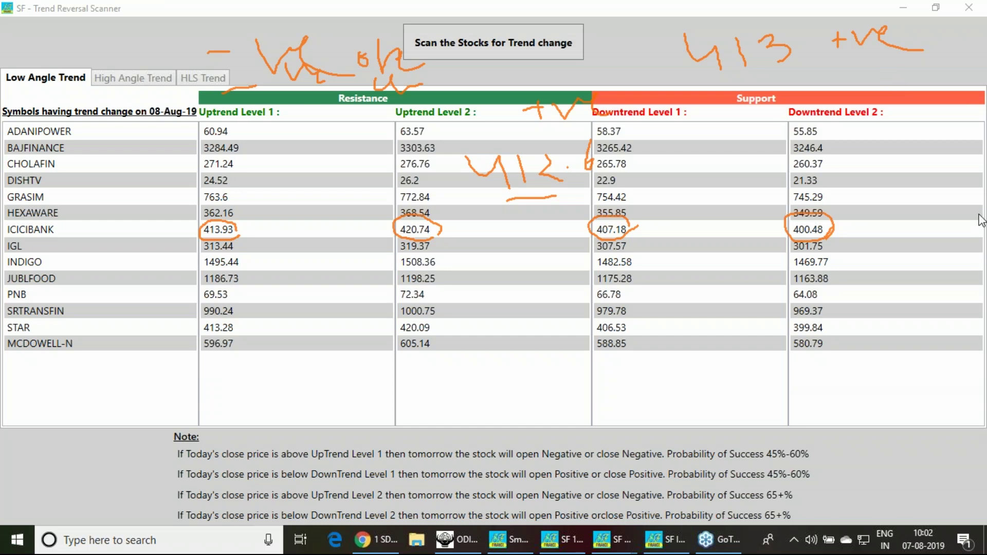
pyautogui.press('e')
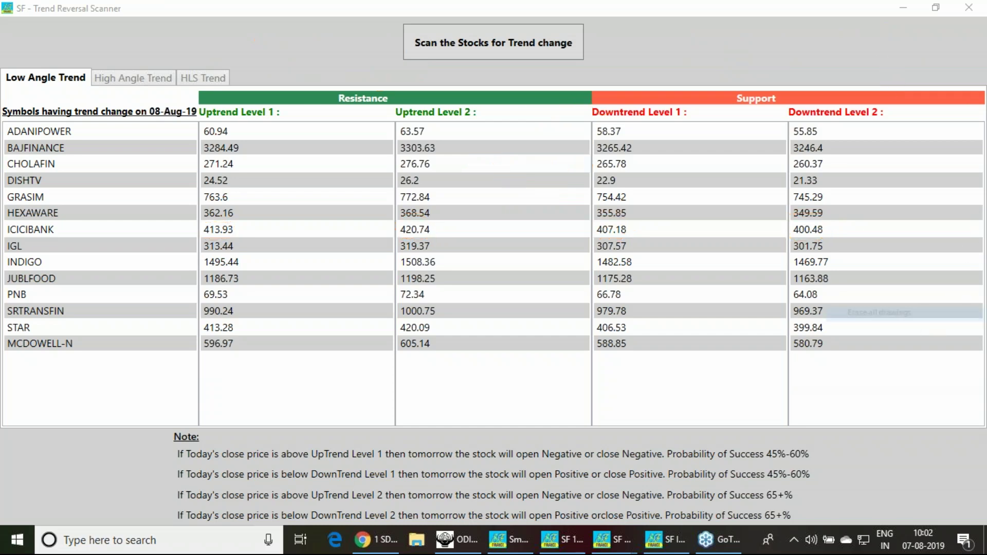
# Step: Handwrite "+1" over "-1" above the scanner's support levels and switch back to the ODIN market watch
pyautogui.moveTo(719, 40)
pyautogui.mouseDown()
pyautogui.moveTo(742, 40)
pyautogui.moveTo(730, 31)
pyautogui.moveTo(761, 45)
pyautogui.moveTo(745, 64)
pyautogui.moveTo(763, 69)
pyautogui.mouseUp()
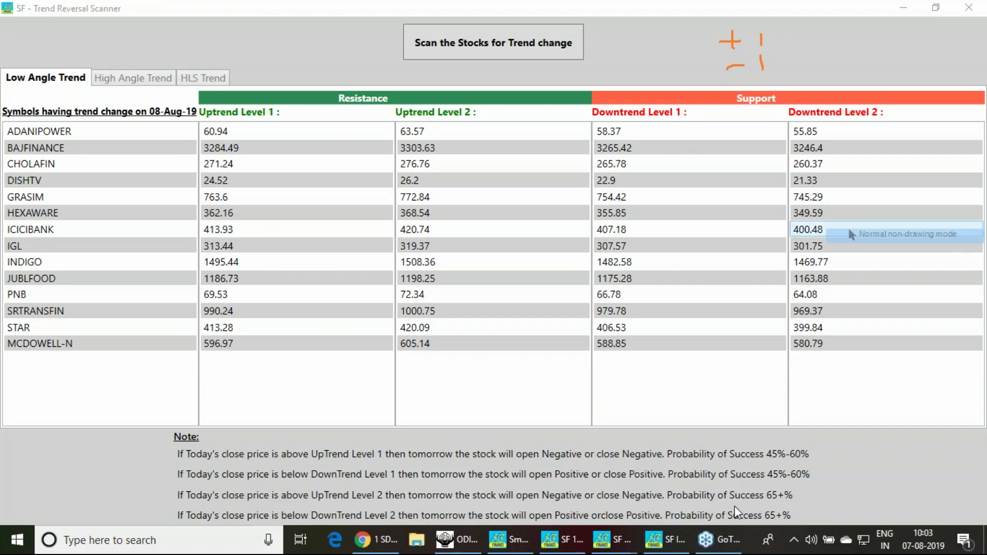
pyautogui.click(457, 540)
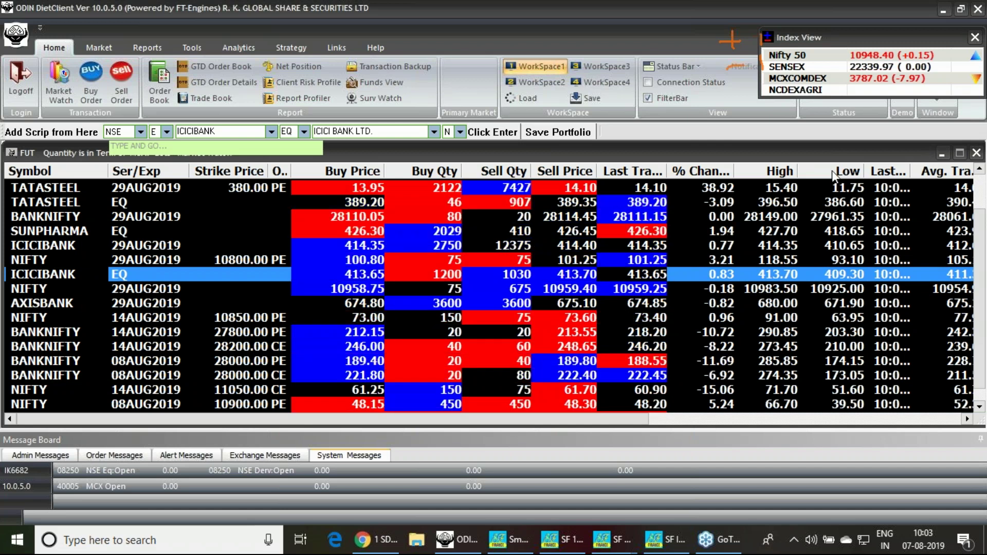
pyautogui.press('super+d')
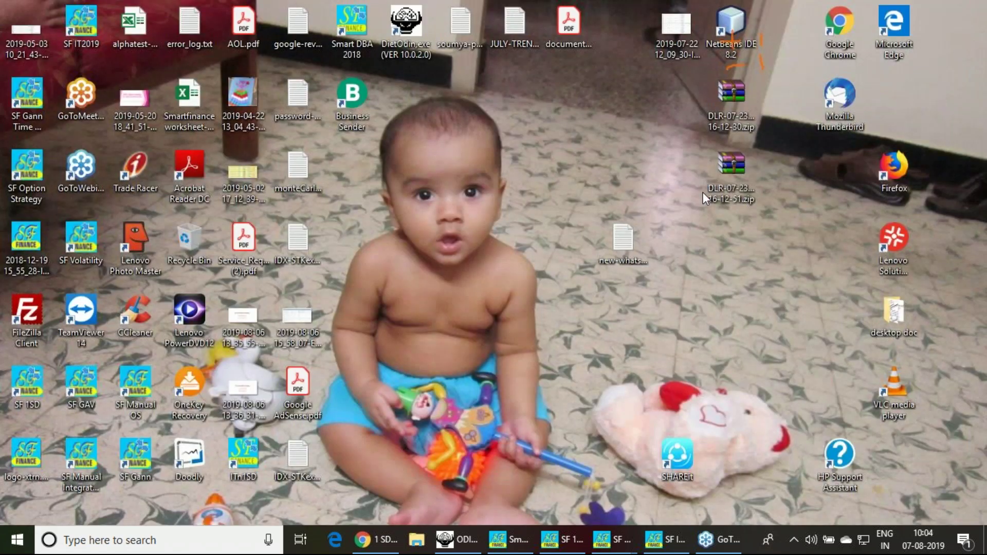
pyautogui.click(461, 540)
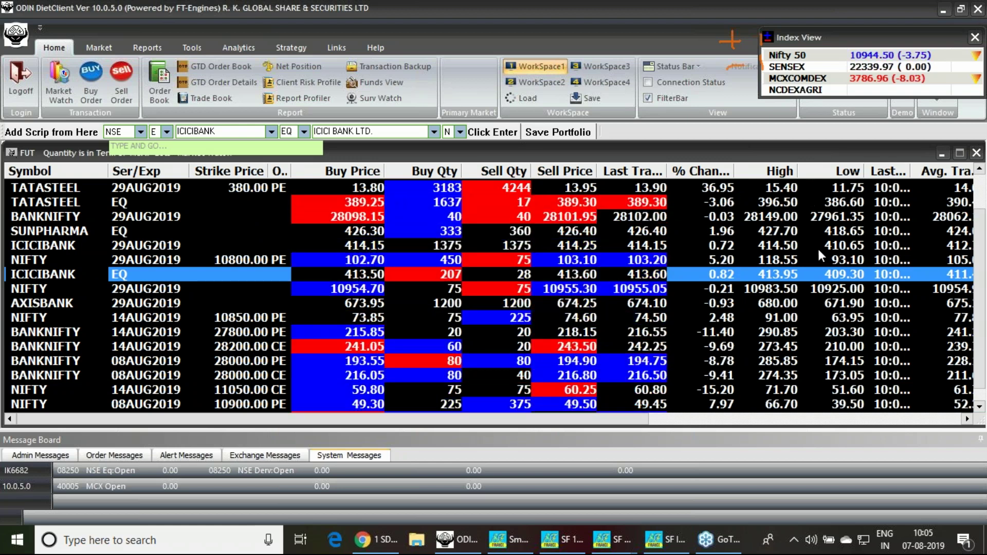
# Step: Sketch a bracket with a handwritten number above the market watch, erase all drawings, and bring back the add-scrip bar
pyautogui.moveTo(437, 80)
pyautogui.mouseDown()
pyautogui.moveTo(479, 100)
pyautogui.moveTo(508, 101)
pyautogui.mouseUp()
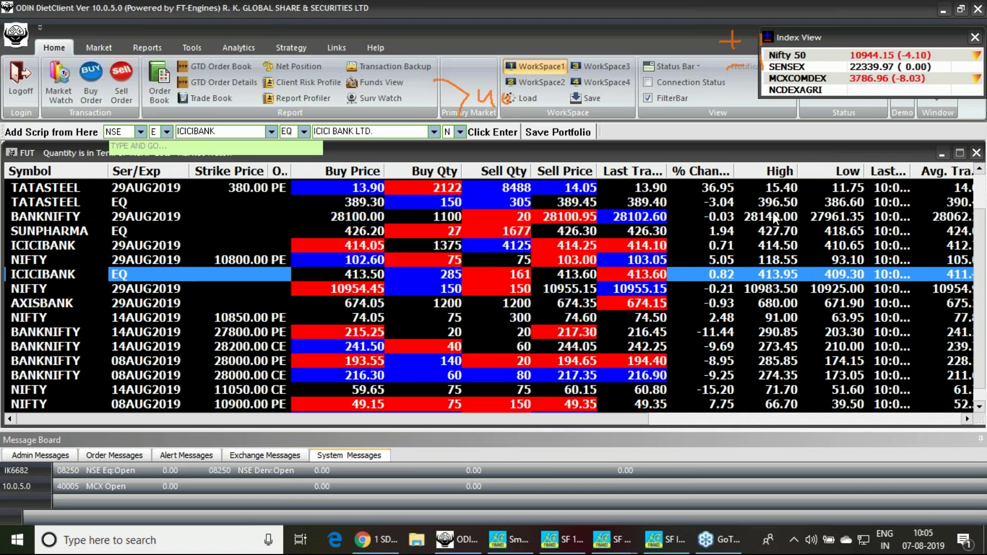
pyautogui.press('e')
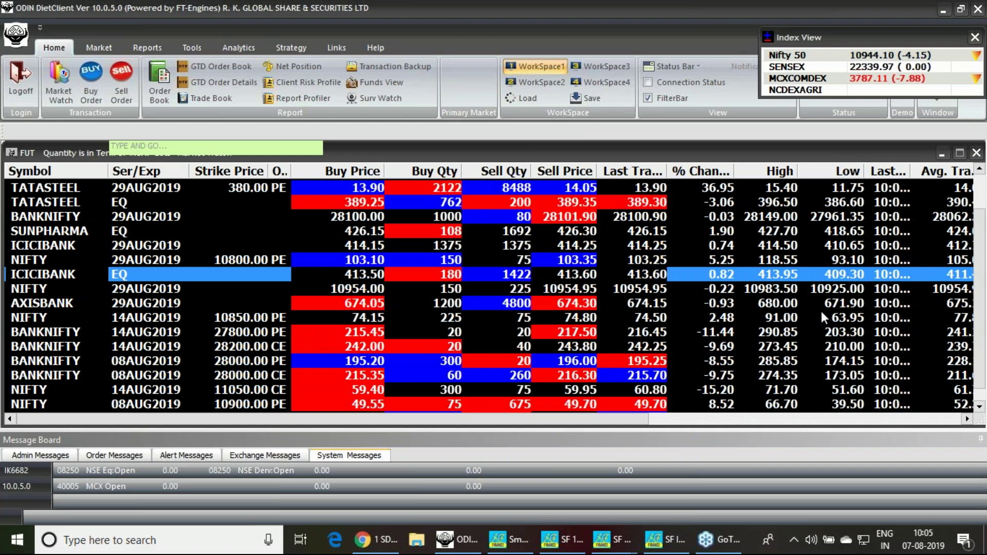
pyautogui.press('Insert')
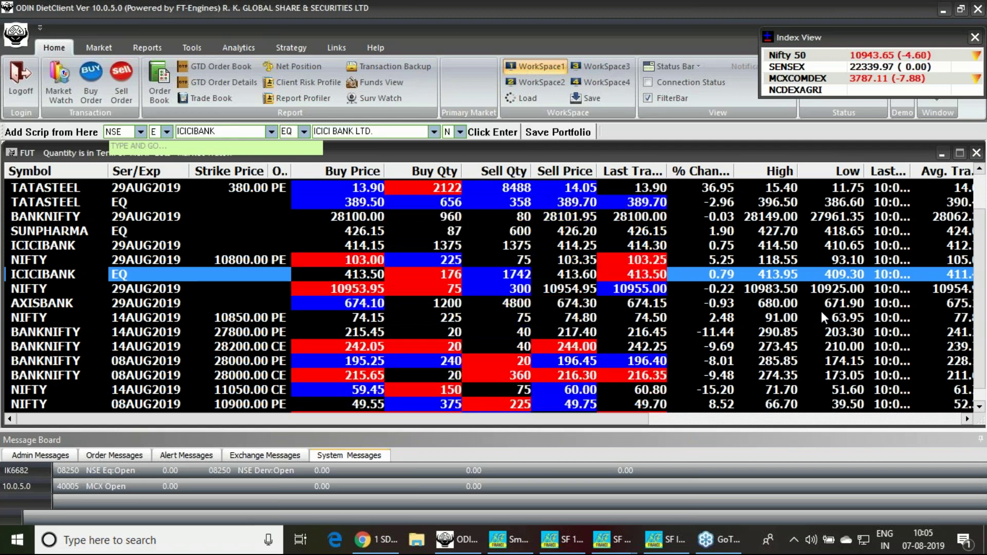